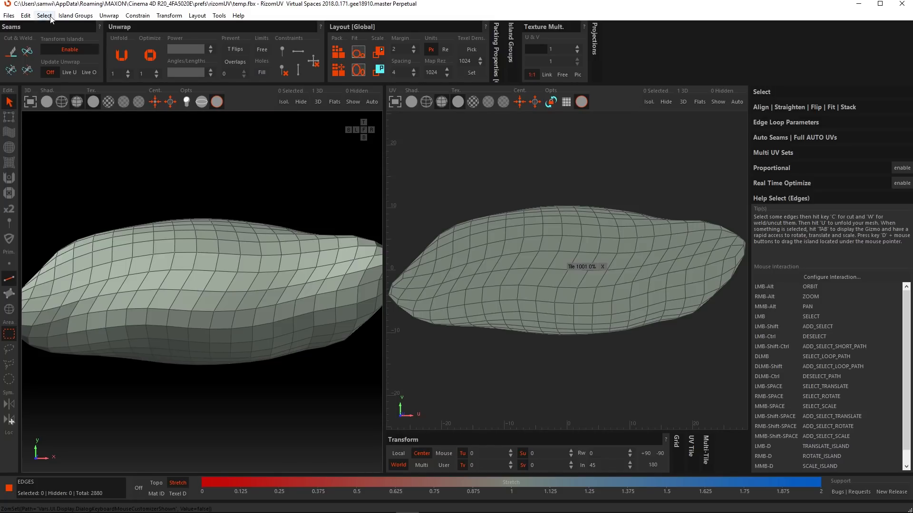
Step: Review the keyboard and mouse customizer with its C4D preset, close it, and look through the mouse interaction list
{"action": "left_click", "coordinate": [25, 15]}
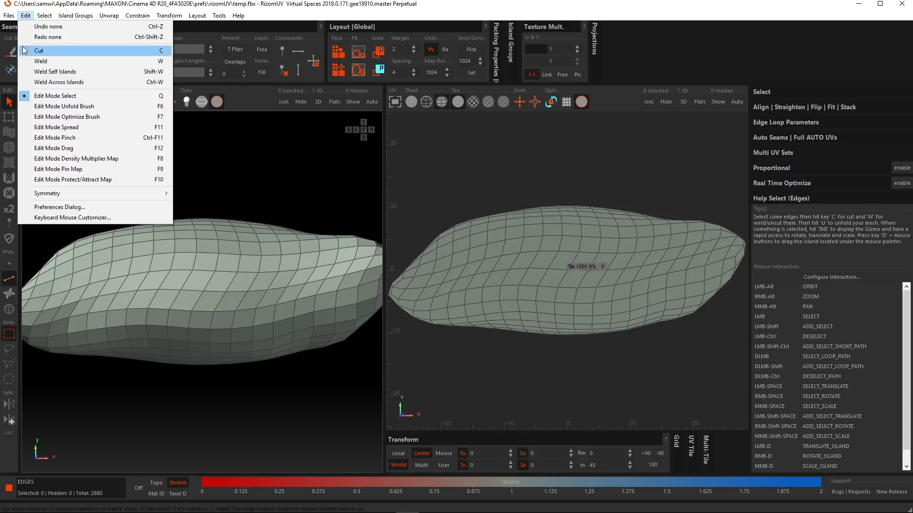
{"action": "left_click", "coordinate": [82, 218]}
{"action": "left_click_drag", "start_coordinate": [255, 50], "coordinate": [353, 84]}
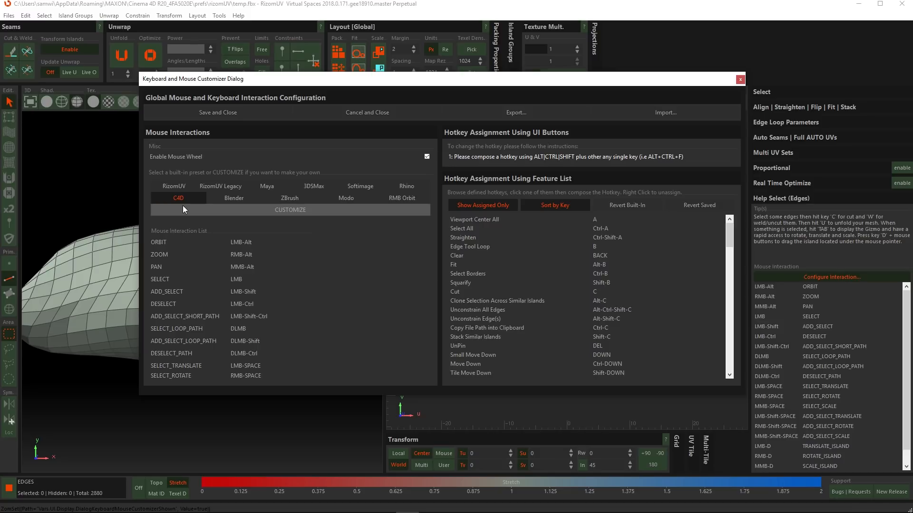
{"action": "left_click", "coordinate": [741, 79]}
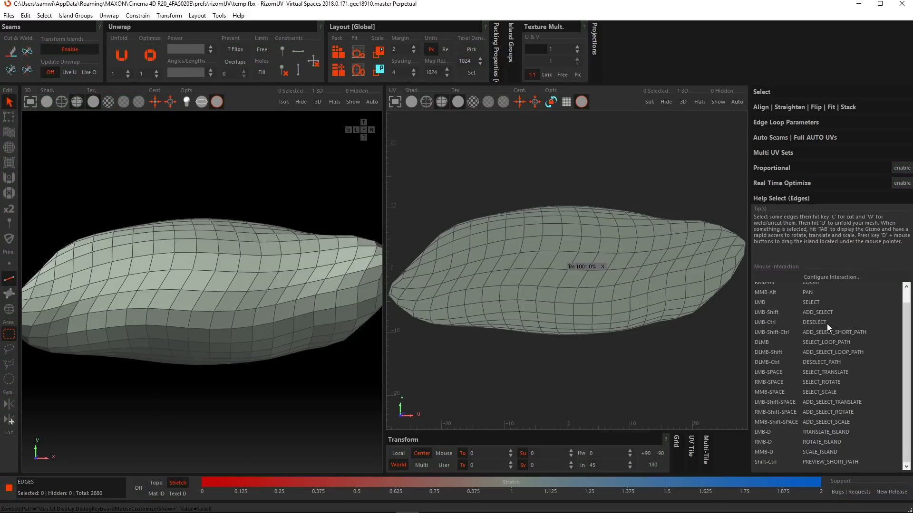
{"action": "scroll", "coordinate": [817, 326], "scroll_direction": "down", "scroll_amount": 1}
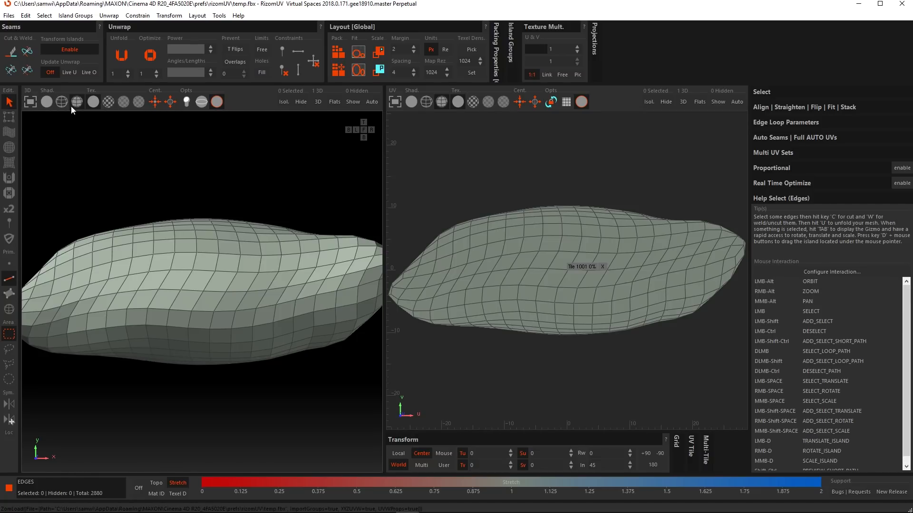
Step: Cut a seam along the edge loop running around the middle of the cushion, working with edges
{"action": "left_click", "coordinate": [9, 280]}
{"action": "left_click_drag", "start_coordinate": [349, 252], "coordinate": [251, 332], "text": "alt"}
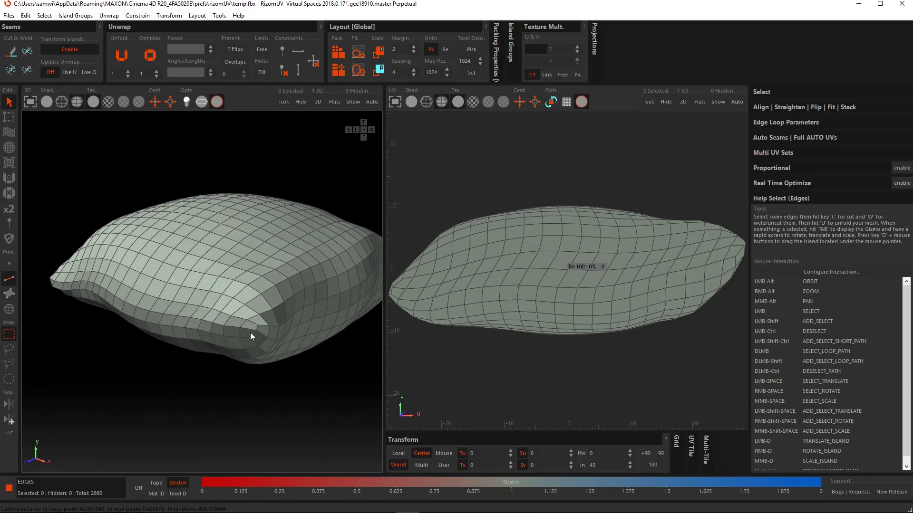
{"action": "double_click", "coordinate": [262, 334]}
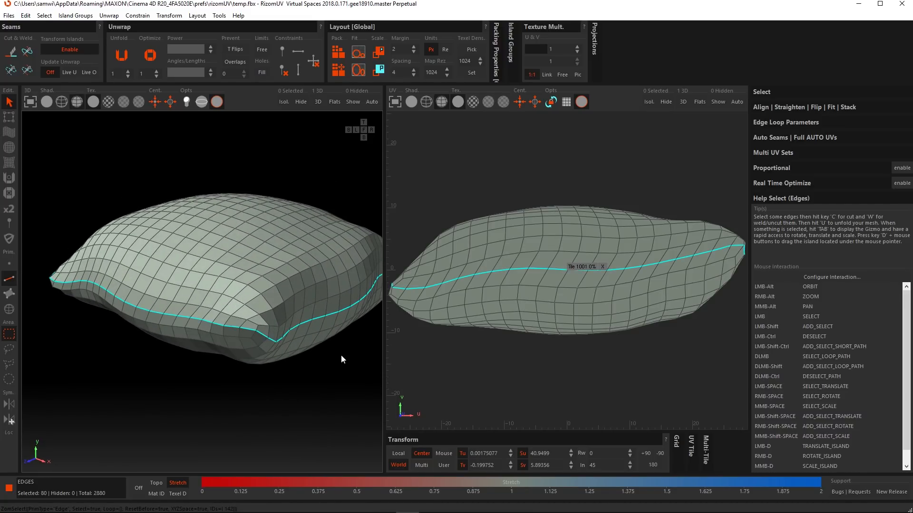
{"action": "key", "text": "c"}
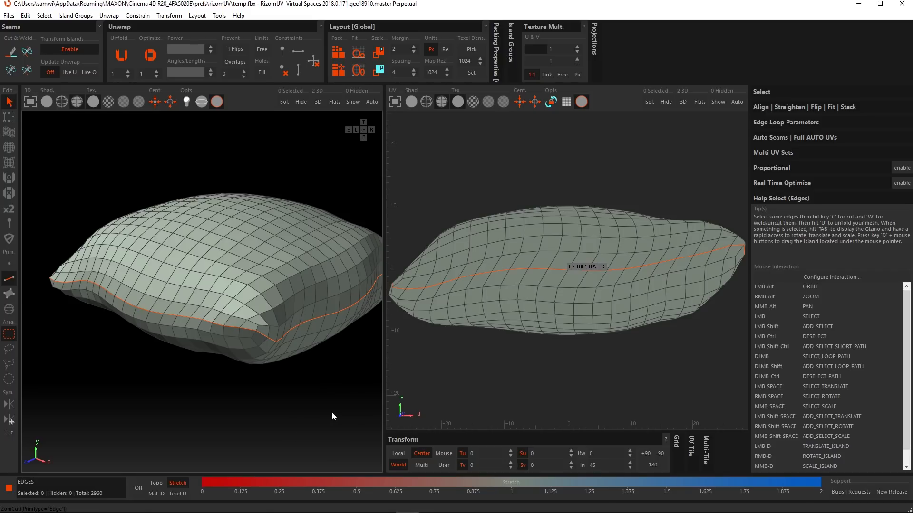
Step: Unfold and pack both cushion islands into the UV tile, and reset them with Unflatten
{"action": "key", "text": "p"}
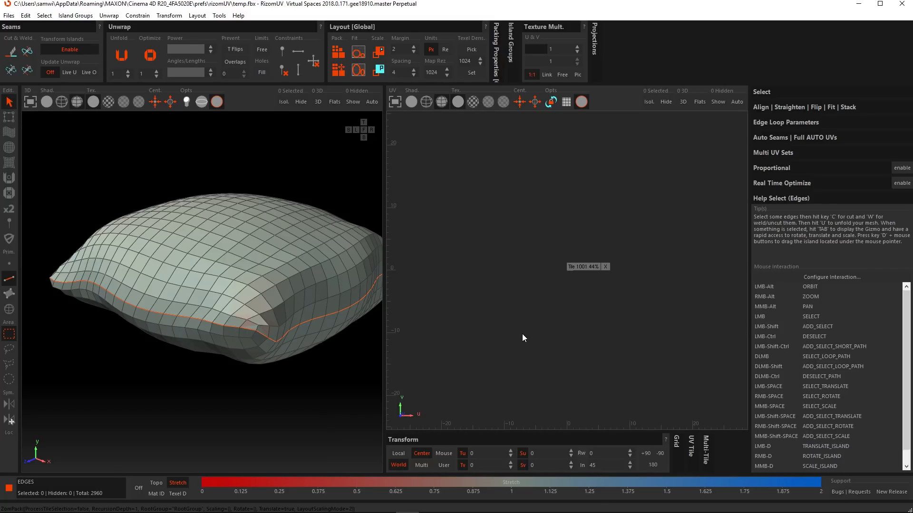
{"action": "key", "text": "f"}
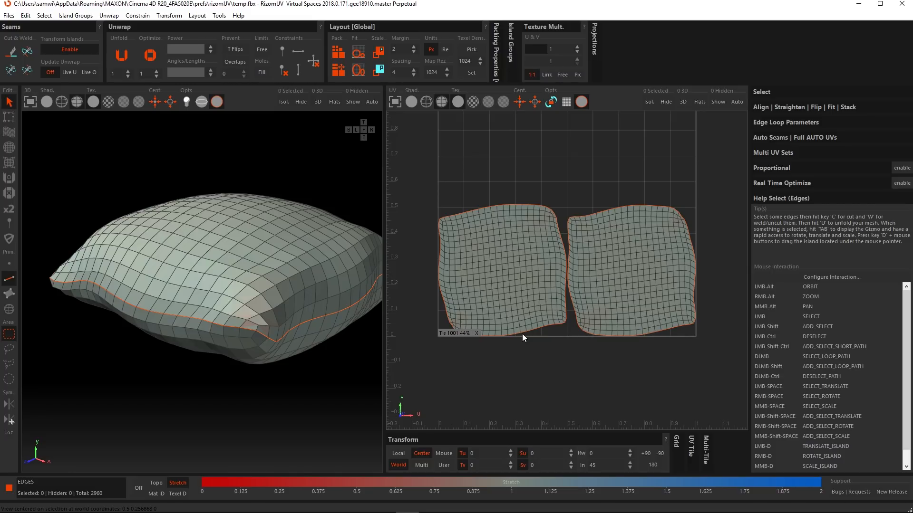
{"action": "left_click", "coordinate": [109, 16]}
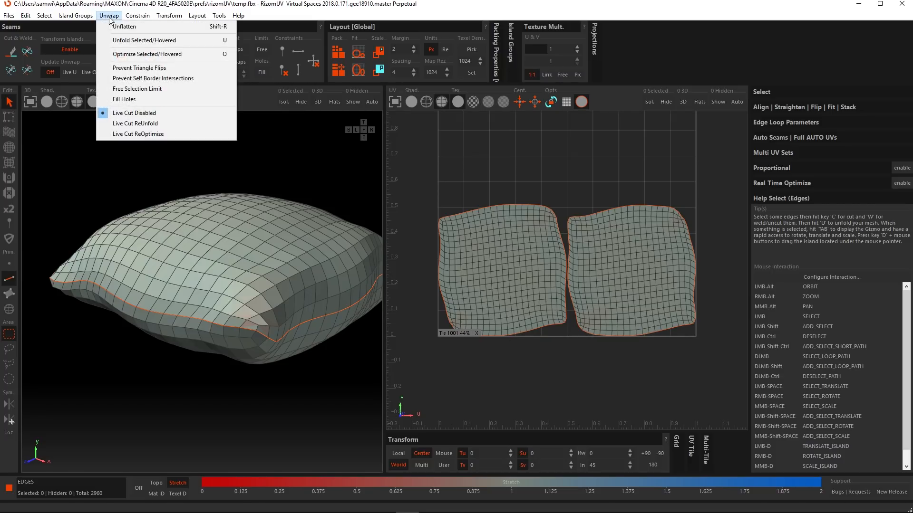
{"action": "left_click", "coordinate": [152, 27]}
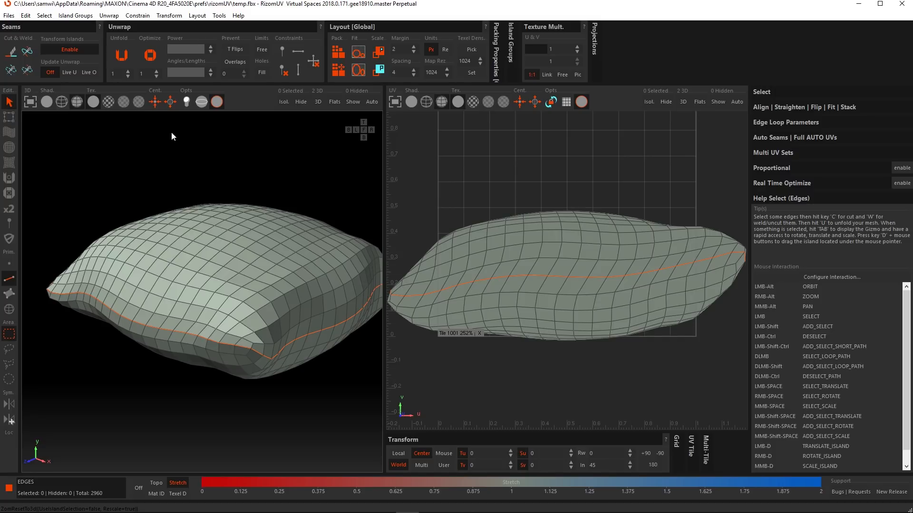
Step: Select only the cushion's upper island, unfold it and pack it
{"action": "left_click", "coordinate": [9, 310]}
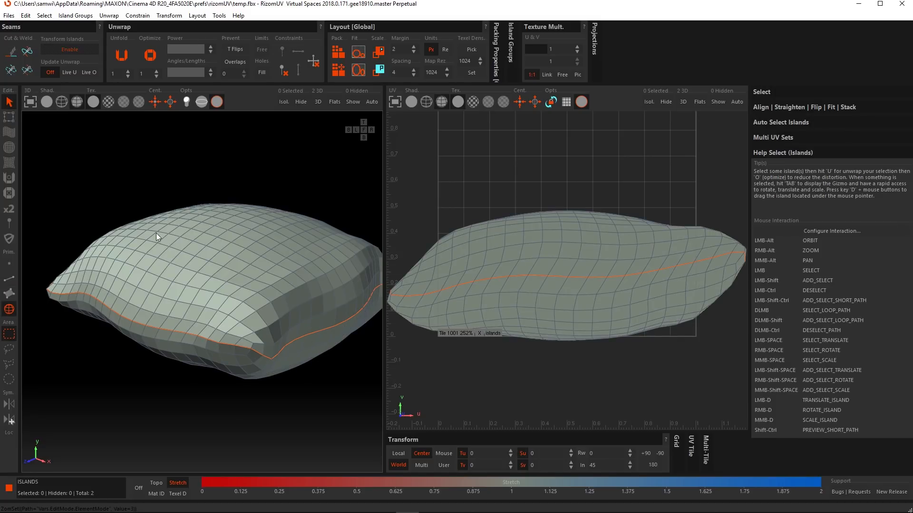
{"action": "left_click", "coordinate": [244, 261]}
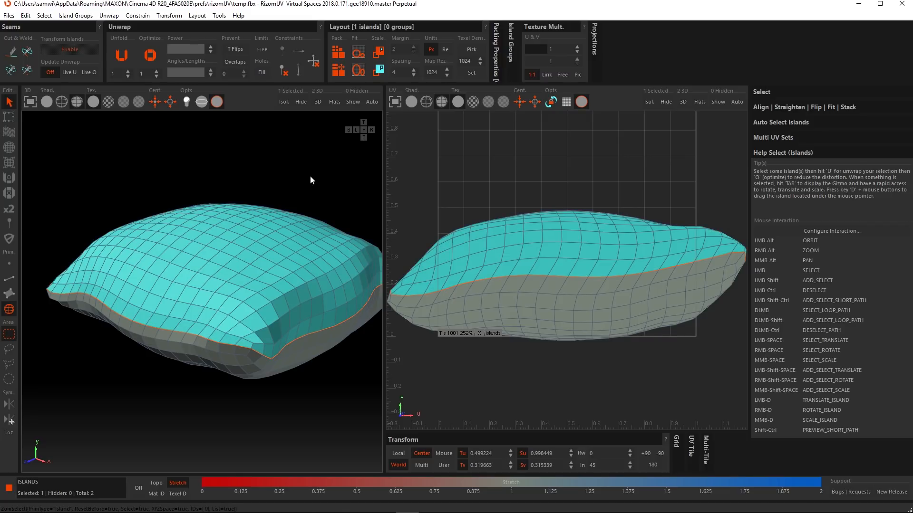
{"action": "key", "text": "u"}
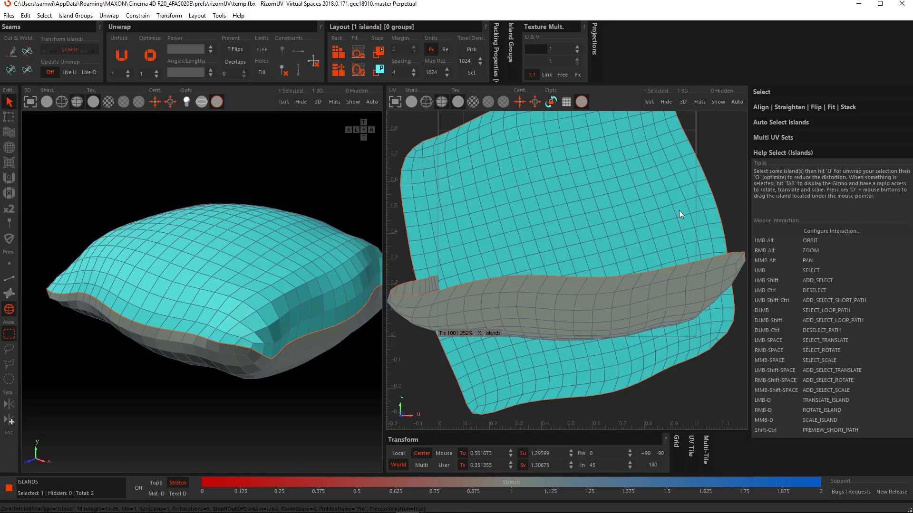
{"action": "key", "text": "p"}
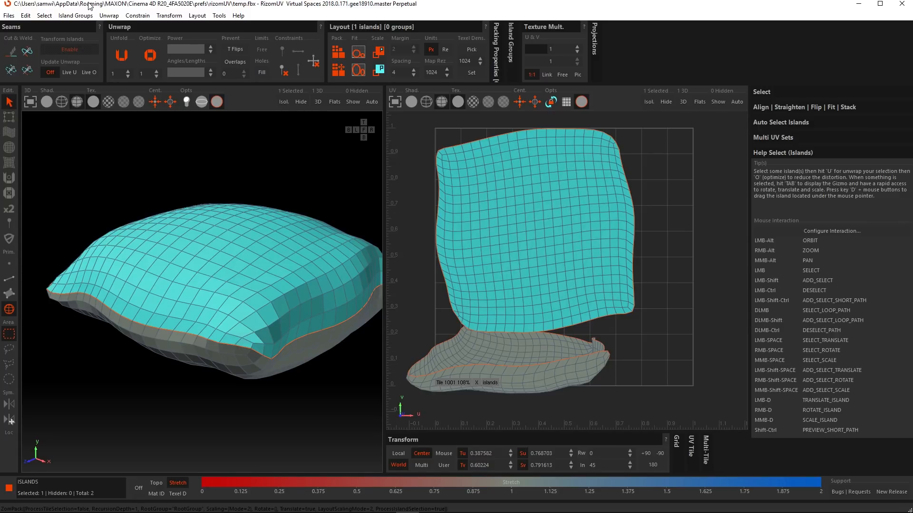
Step: Unflatten the upper island and clear the selection
{"action": "left_click", "coordinate": [109, 15]}
{"action": "left_click", "coordinate": [114, 28]}
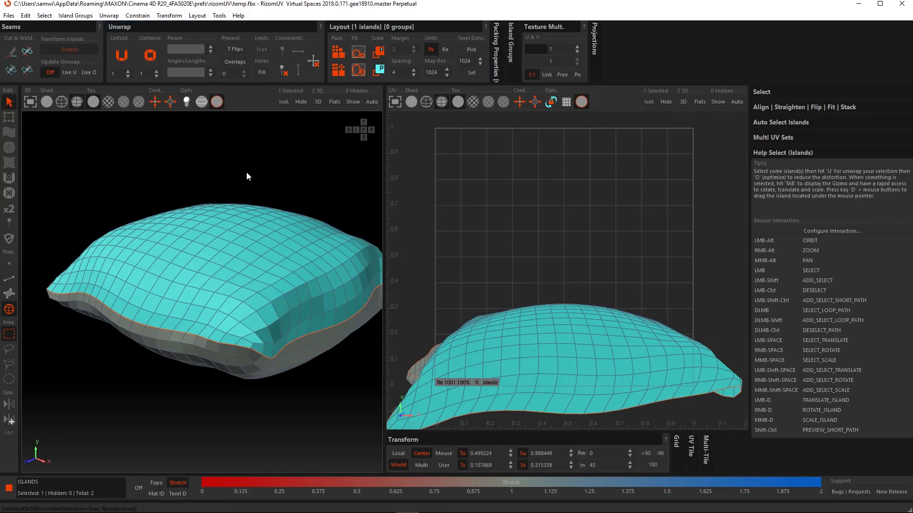
{"action": "left_click", "coordinate": [143, 155]}
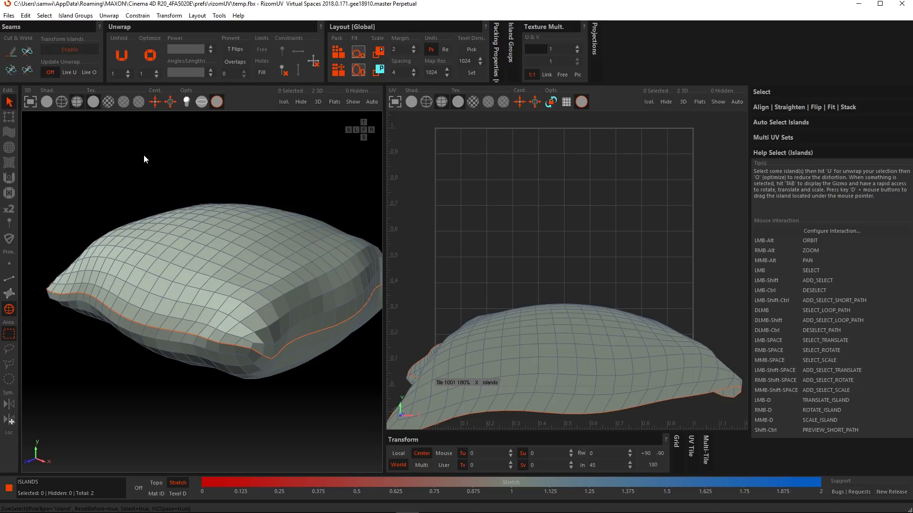
Step: Unfold both the upper and lower cushion halves in edge mode and pack the islands side by side
{"action": "left_click", "coordinate": [8, 281]}
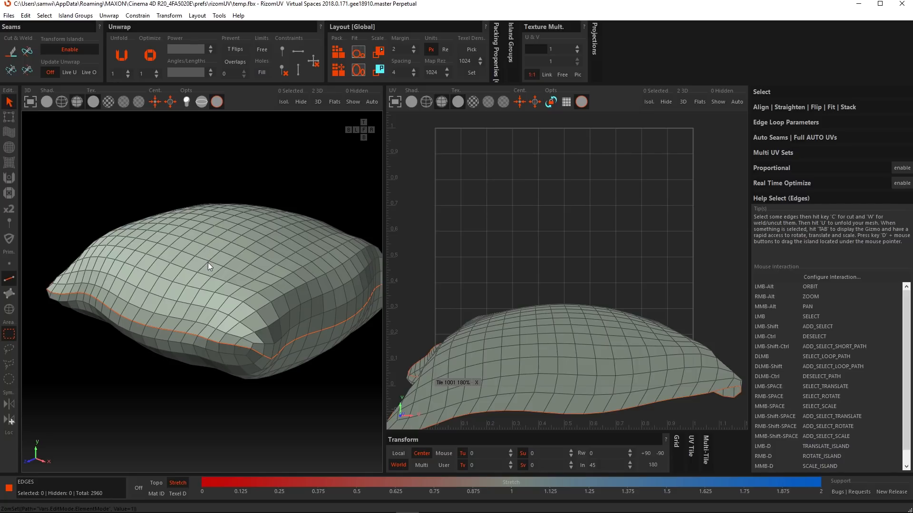
{"action": "key", "text": "u"}
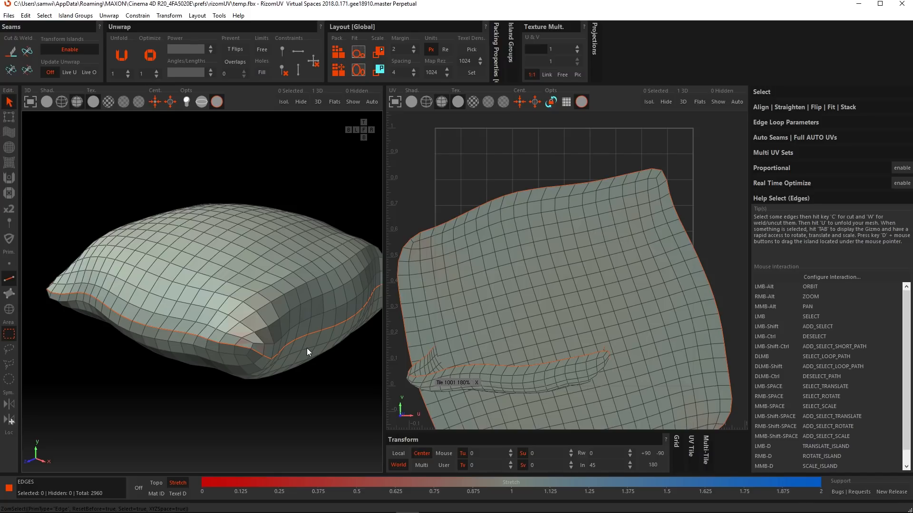
{"action": "key", "text": "u"}
{"action": "key", "text": "p"}
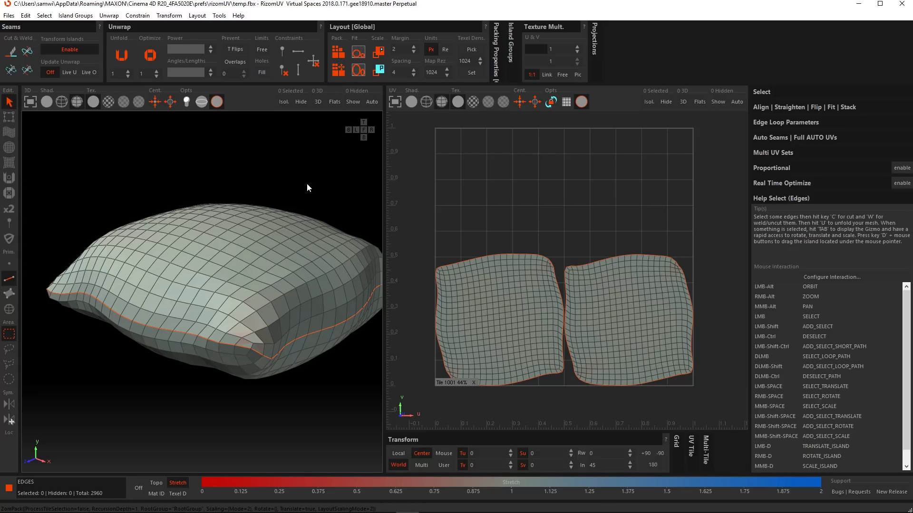
Step: Distort both UV islands with the Drag edit mode brush, pulling several parts of their borders outward
{"action": "left_click", "coordinate": [10, 133]}
{"action": "left_click_drag", "start_coordinate": [449, 290], "coordinate": [449, 264]}
{"action": "left_click_drag", "start_coordinate": [510, 274], "coordinate": [516, 242]}
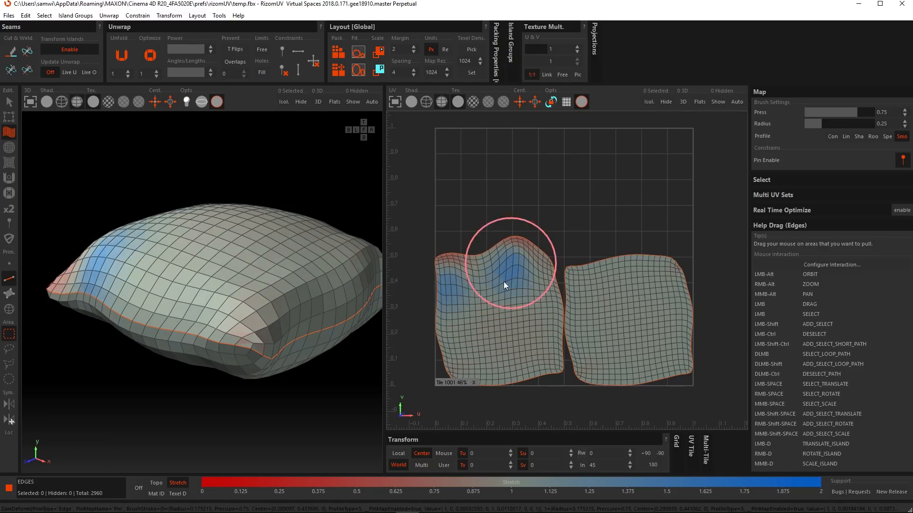
{"action": "left_click_drag", "start_coordinate": [457, 335], "coordinate": [432, 352]}
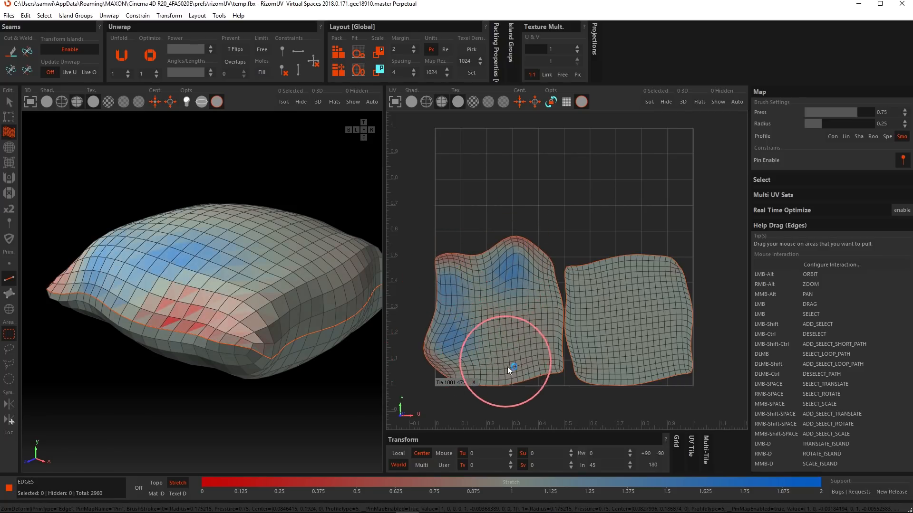
{"action": "left_click_drag", "start_coordinate": [508, 370], "coordinate": [516, 387]}
{"action": "left_click_drag", "start_coordinate": [617, 273], "coordinate": [618, 241]}
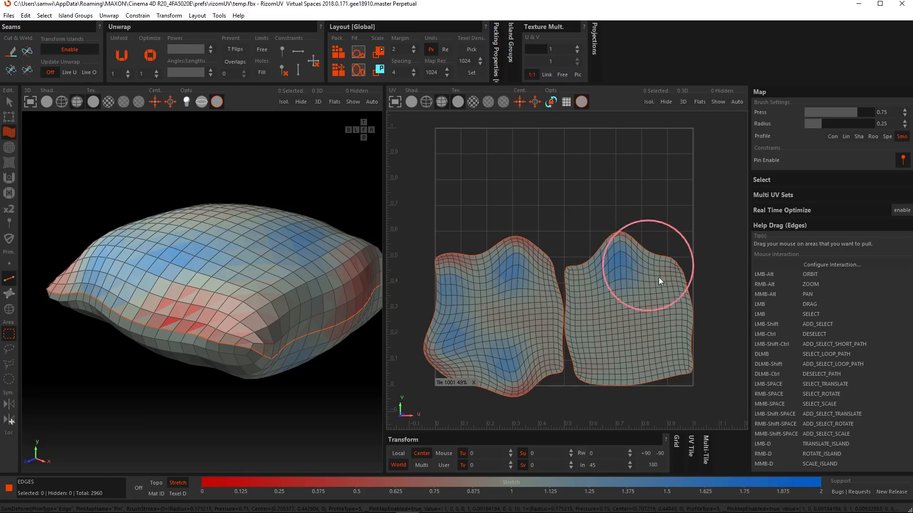
{"action": "left_click_drag", "start_coordinate": [671, 309], "coordinate": [703, 308]}
{"action": "left_click_drag", "start_coordinate": [611, 373], "coordinate": [604, 402]}
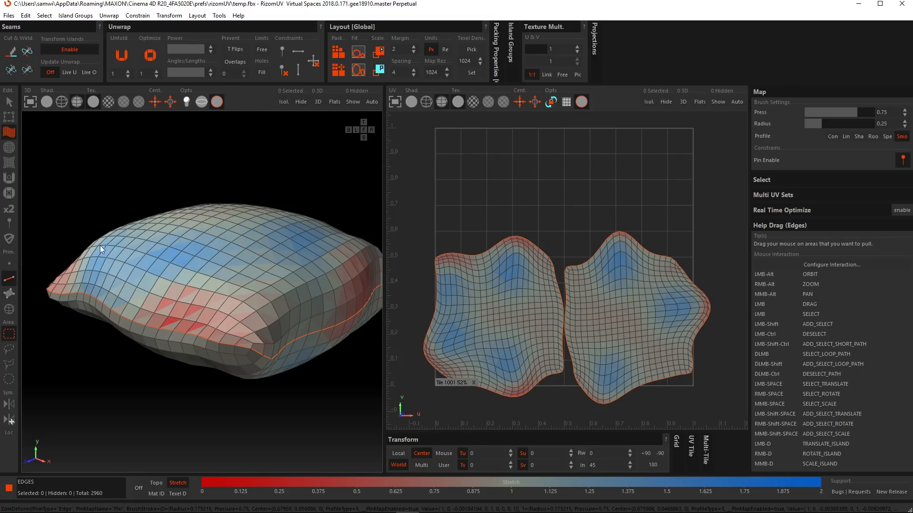
Step: Try unfolding only the selected points across the upper part of both UV islands, and undo the unfold
{"action": "left_click", "coordinate": [9, 264]}
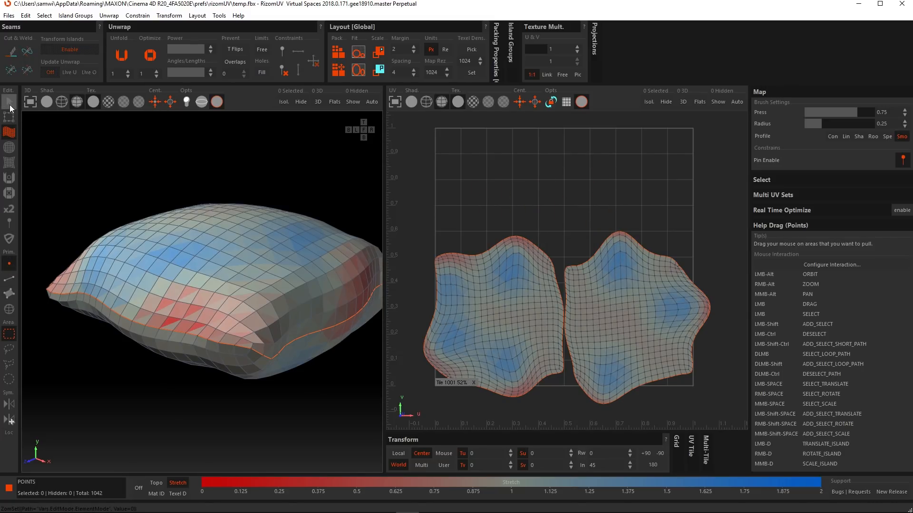
{"action": "left_click", "coordinate": [10, 104]}
{"action": "left_click_drag", "start_coordinate": [420, 187], "coordinate": [673, 306]}
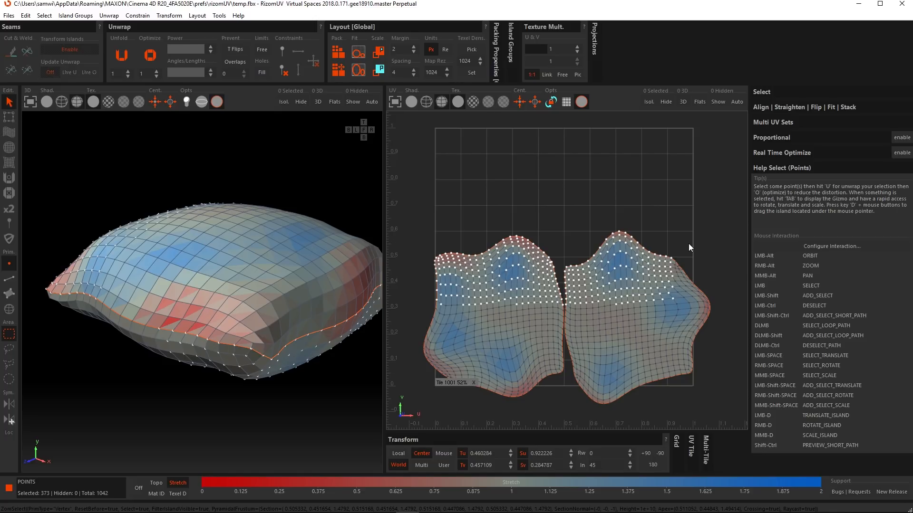
{"action": "key", "text": "u"}
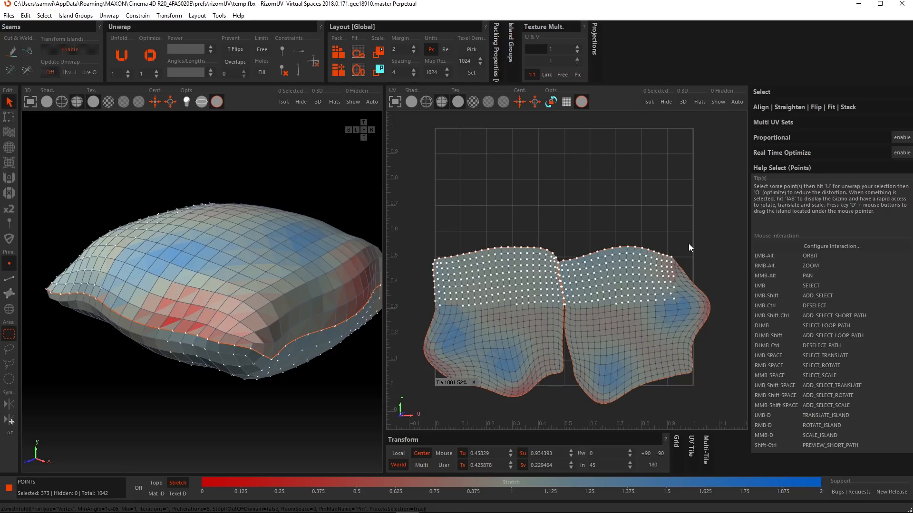
{"action": "key", "text": "u"}
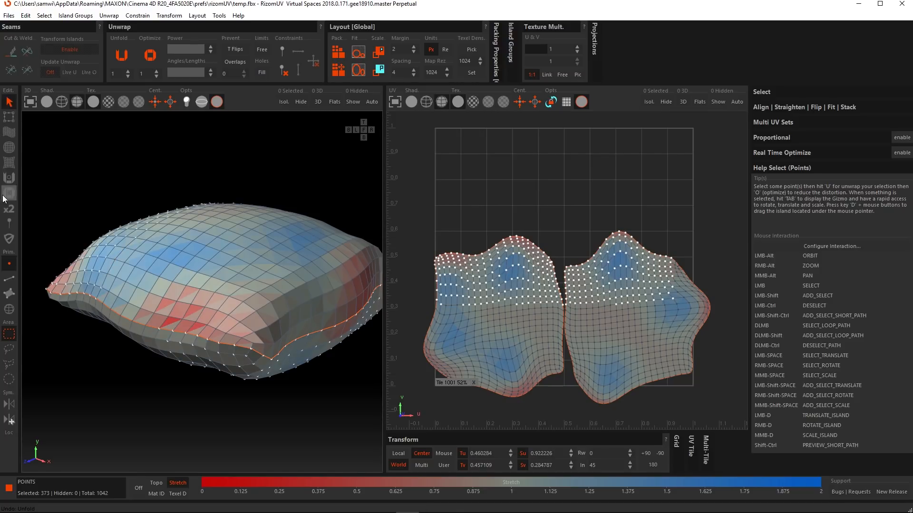
Step: Try unfolding only the selected edges across the upper part of both UV islands, and undo the unfold
{"action": "left_click", "coordinate": [9, 279]}
{"action": "left_click_drag", "start_coordinate": [420, 204], "coordinate": [677, 295]}
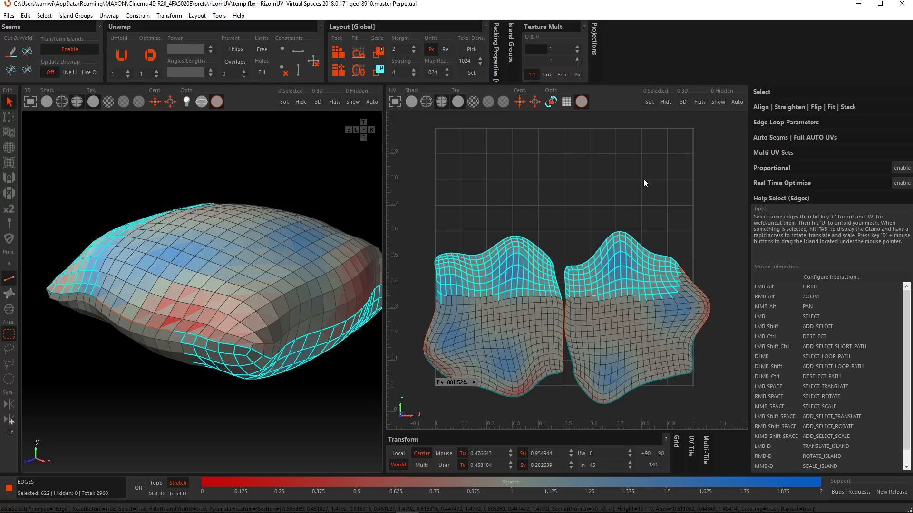
{"action": "key", "text": "u"}
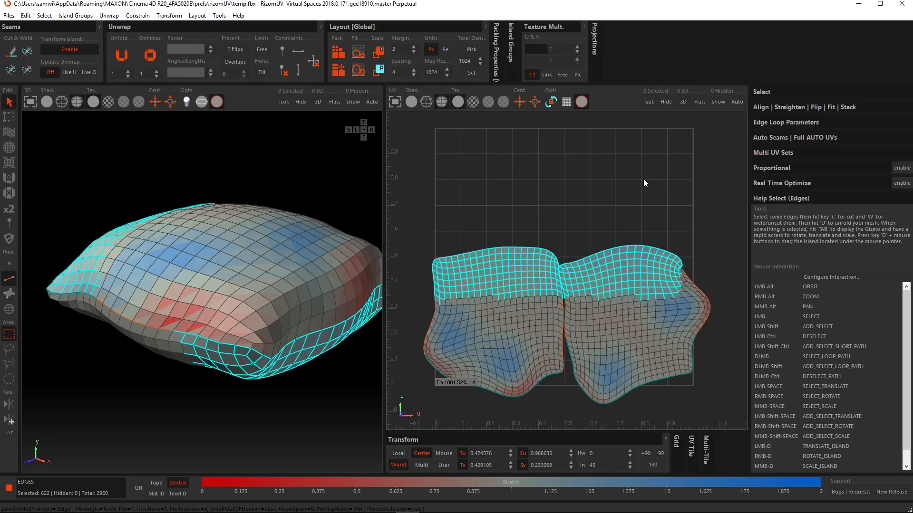
{"action": "key", "text": "ctrl+z"}
Step: Select the polygons across the upper part of both UV islands and unfold only that selection
{"action": "left_click", "coordinate": [9, 295]}
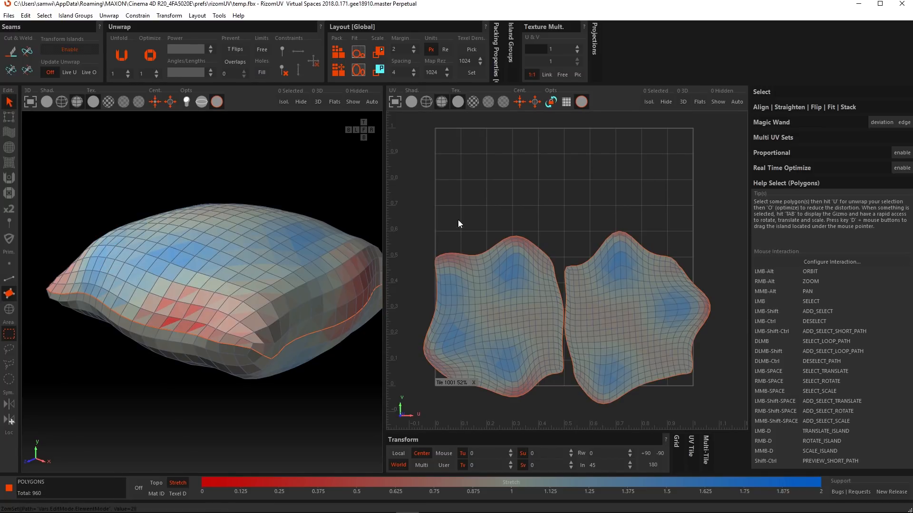
{"action": "left_click_drag", "start_coordinate": [438, 217], "coordinate": [655, 292]}
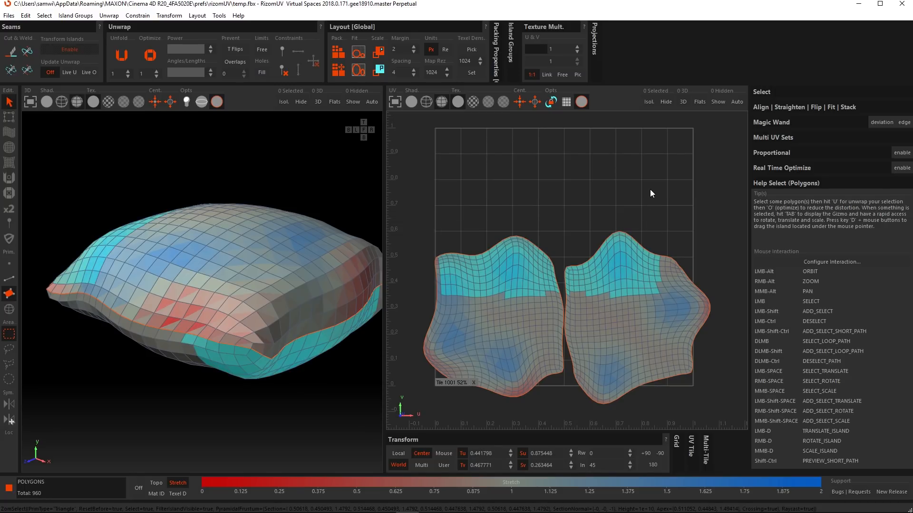
{"action": "key", "text": "u"}
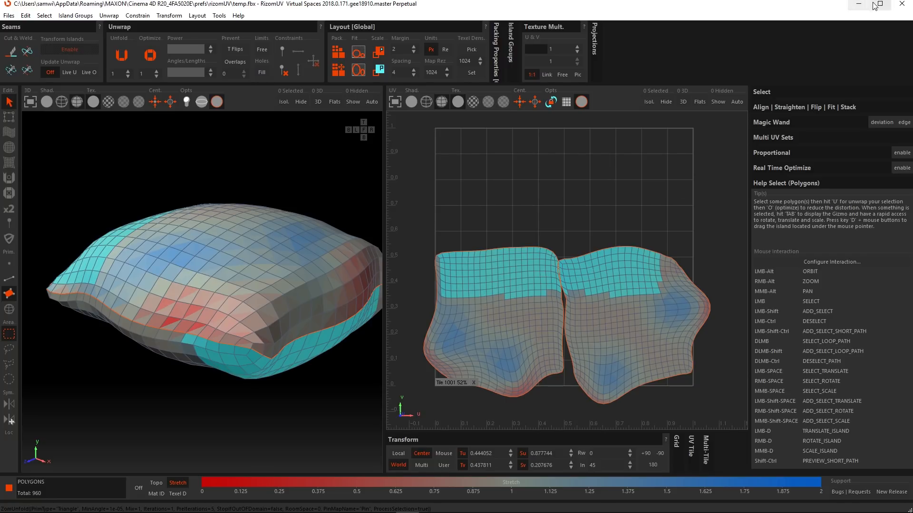
Step: Quit RizomUV without saving the changes and return to the Cinema 4D scene
{"action": "left_click", "coordinate": [904, 5]}
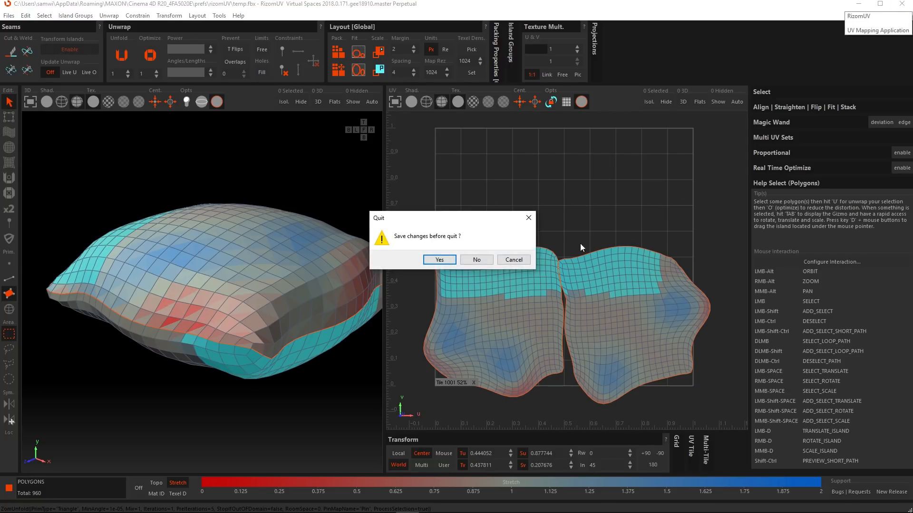
{"action": "left_click", "coordinate": [476, 260]}
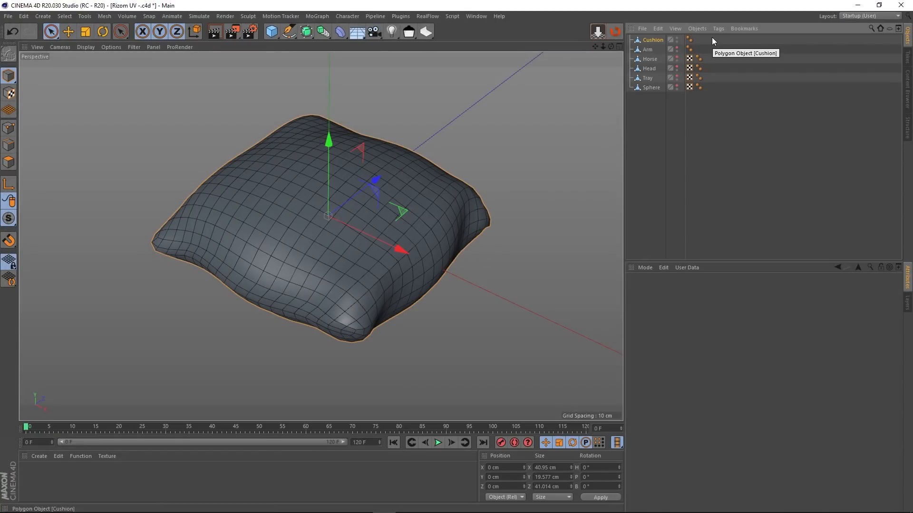
Step: Show the Arm object instead of the Cushion, select it and send it to RizomUV
{"action": "left_click", "coordinate": [677, 38]}
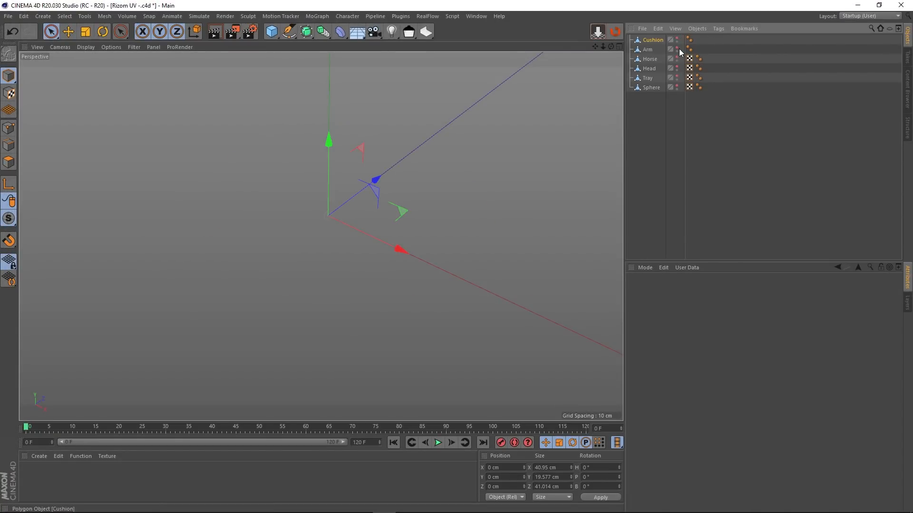
{"action": "left_click", "coordinate": [678, 48]}
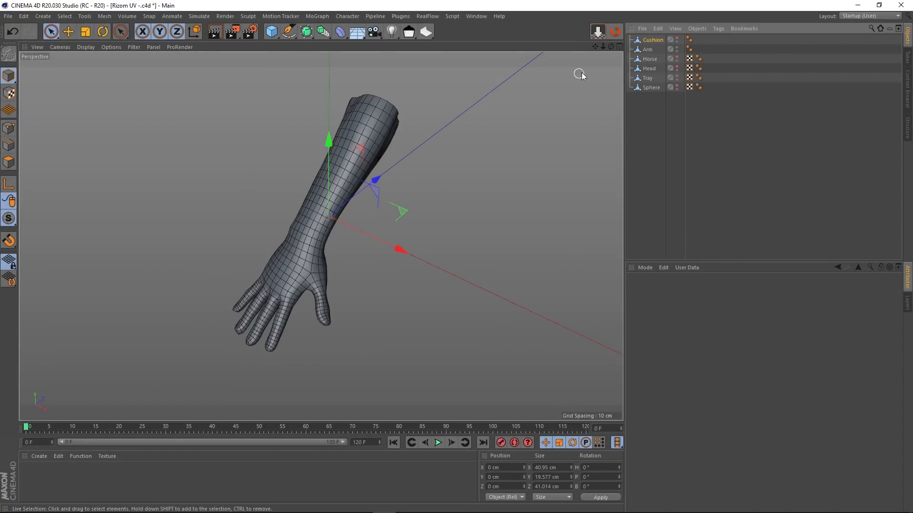
{"action": "left_click", "coordinate": [647, 49]}
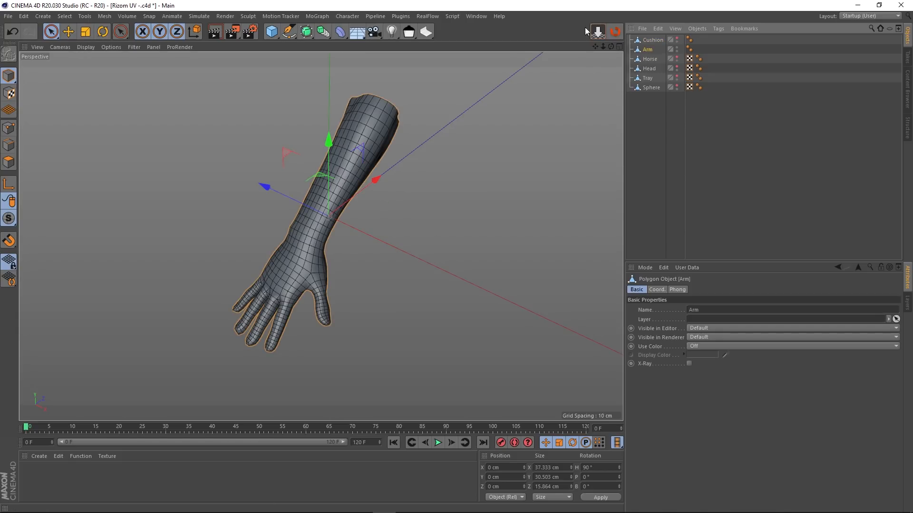
{"action": "left_click", "coordinate": [616, 32]}
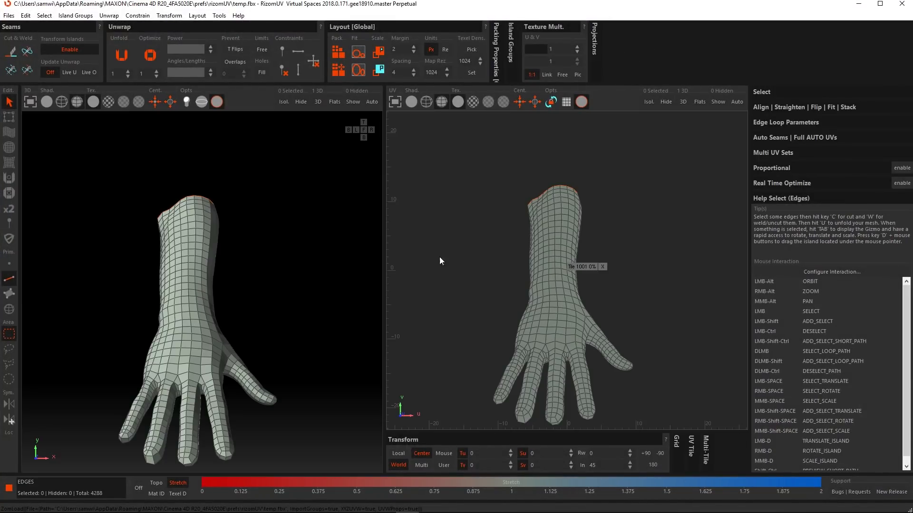
Step: Select the continuous edge loop that runs around the fingers and thumb and along both sides of the forearm
{"action": "mouse_move", "coordinate": [238, 306]}
{"action": "left_mouse_down", "text": "alt"}
{"action": "mouse_move", "coordinate": [187, 309]}
{"action": "mouse_move", "coordinate": [203, 296]}
{"action": "mouse_move", "coordinate": [222, 306]}
{"action": "left_mouse_up", "text": "alt"}
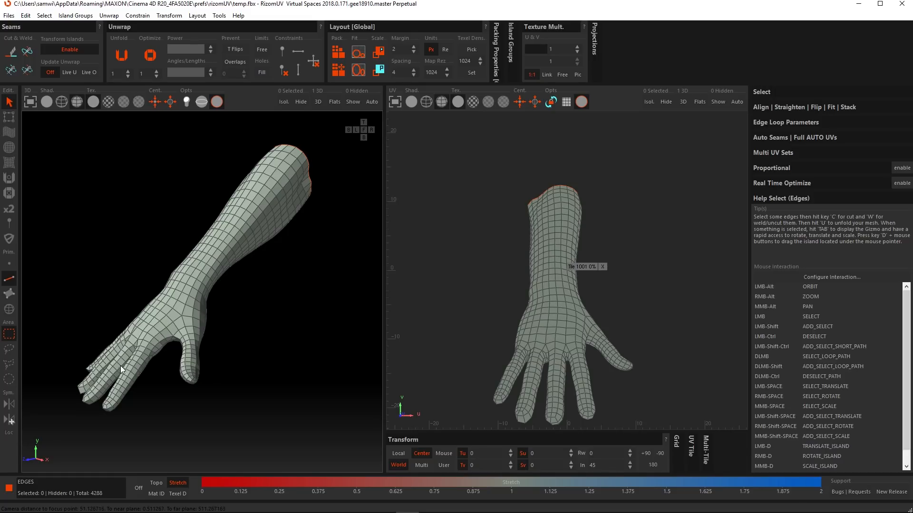
{"action": "left_click_drag", "start_coordinate": [120, 366], "coordinate": [110, 310], "text": "alt"}
{"action": "scroll", "coordinate": [101, 381], "scroll_direction": "up", "scroll_amount": 4}
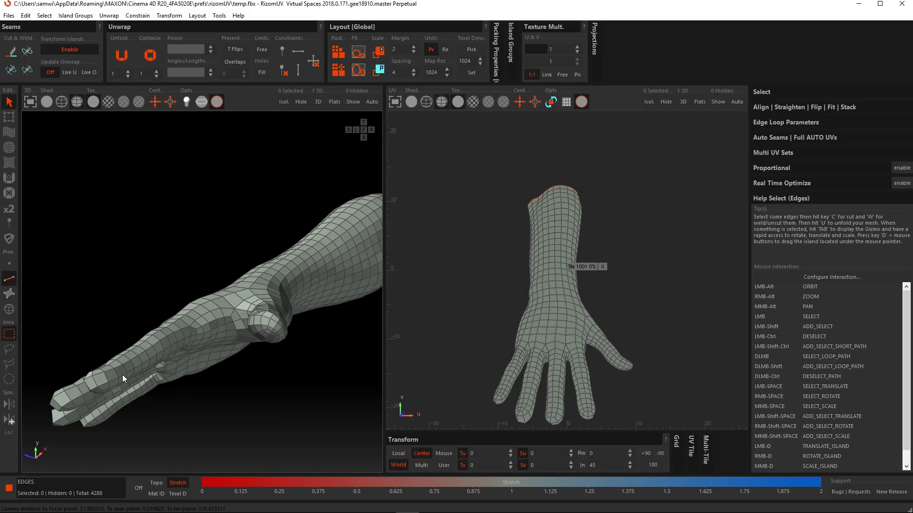
{"action": "double_click", "coordinate": [122, 373]}
{"action": "left_click_drag", "start_coordinate": [228, 271], "coordinate": [252, 316], "text": "alt"}
{"action": "middle_click_drag", "start_coordinate": [236, 235], "coordinate": [239, 273], "text": "alt"}
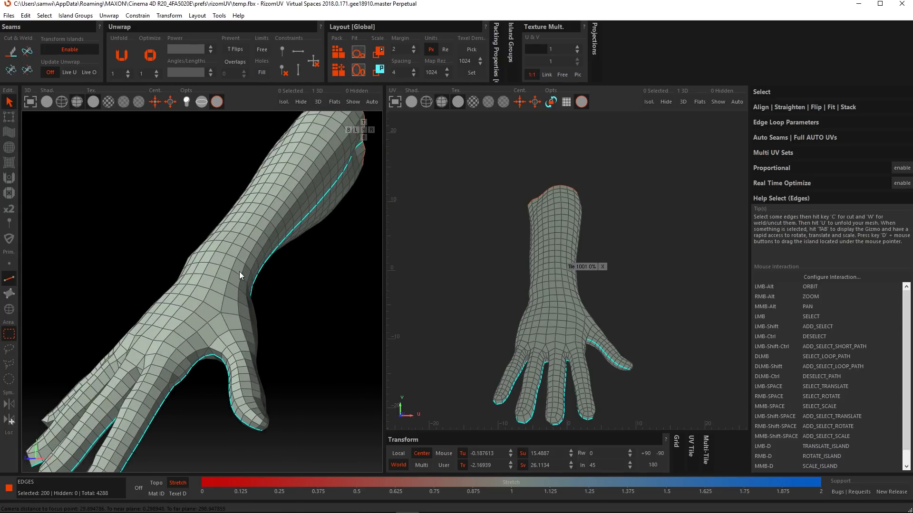
Step: Using a temporary wireframe display, deselect the loop's edges along the little-finger side of the forearm, keeping the thumb side selected
{"action": "scroll", "coordinate": [238, 272], "scroll_direction": "down", "scroll_amount": 4}
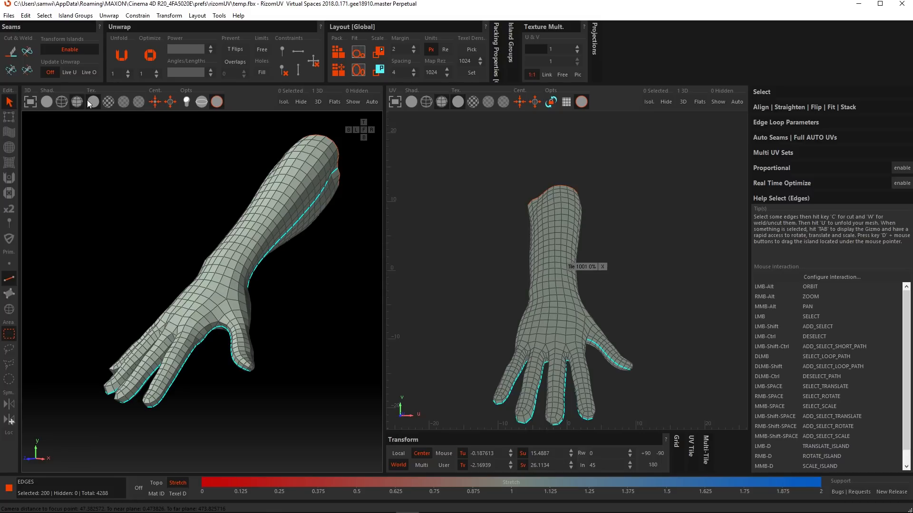
{"action": "left_click", "coordinate": [64, 104]}
{"action": "mouse_move", "coordinate": [199, 228]}
{"action": "left_mouse_down", "text": "alt"}
{"action": "mouse_move", "coordinate": [247, 267]}
{"action": "mouse_move", "coordinate": [204, 237]}
{"action": "left_mouse_up", "text": "alt"}
{"action": "scroll", "coordinate": [216, 252], "scroll_direction": "down", "scroll_amount": 4}
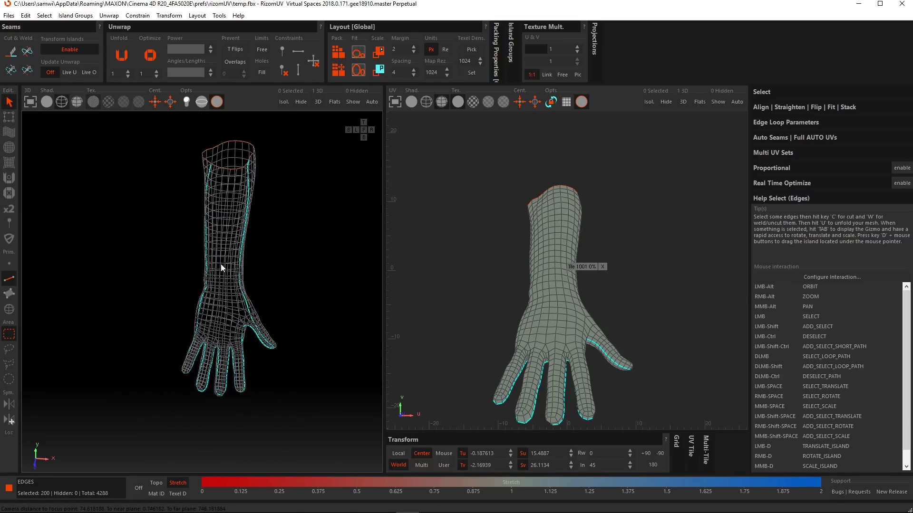
{"action": "left_click_drag", "start_coordinate": [181, 141], "coordinate": [212, 265]}
{"action": "right_click_drag", "start_coordinate": [212, 265], "coordinate": [242, 270], "text": "alt"}
{"action": "middle_click_drag", "start_coordinate": [242, 271], "coordinate": [217, 262], "text": "alt"}
{"action": "left_click", "coordinate": [77, 101]}
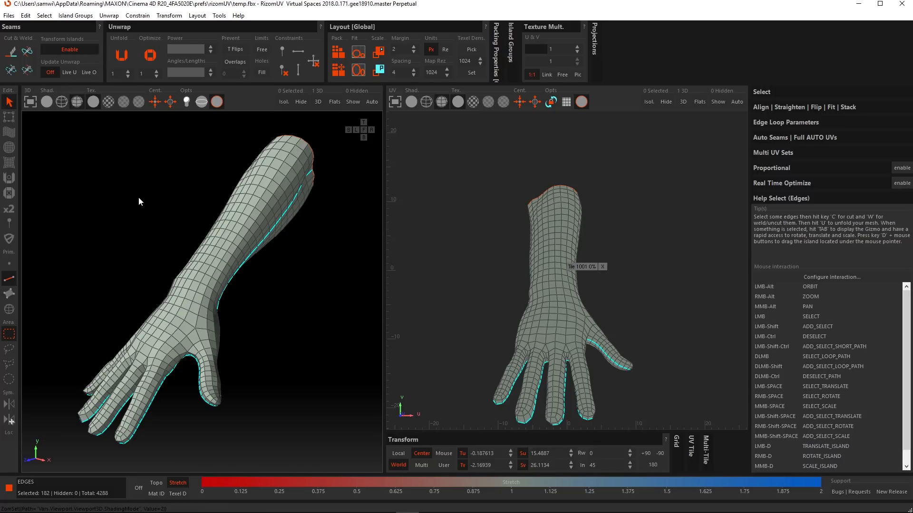
Step: Cut the arm along the selected edges, unfold it and frame the resulting island in the UV view
{"action": "key", "text": "c"}
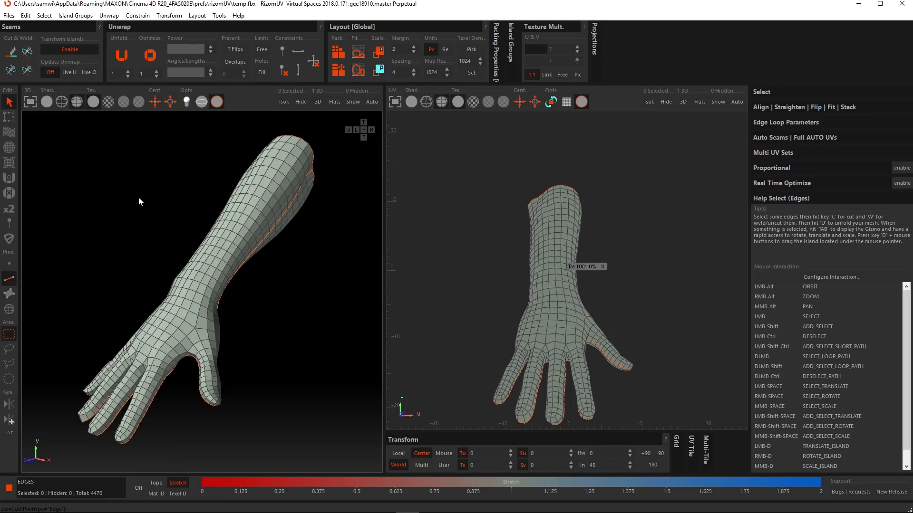
{"action": "key", "text": "u"}
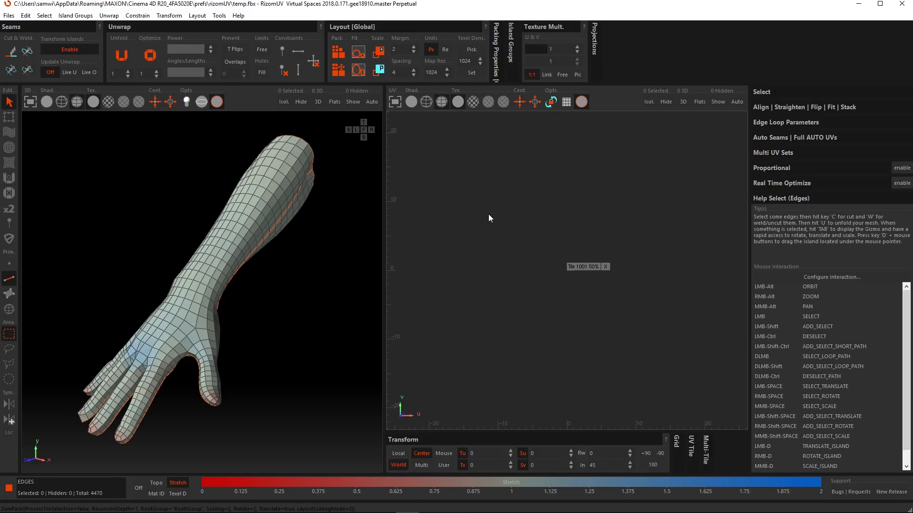
{"action": "key", "text": "f"}
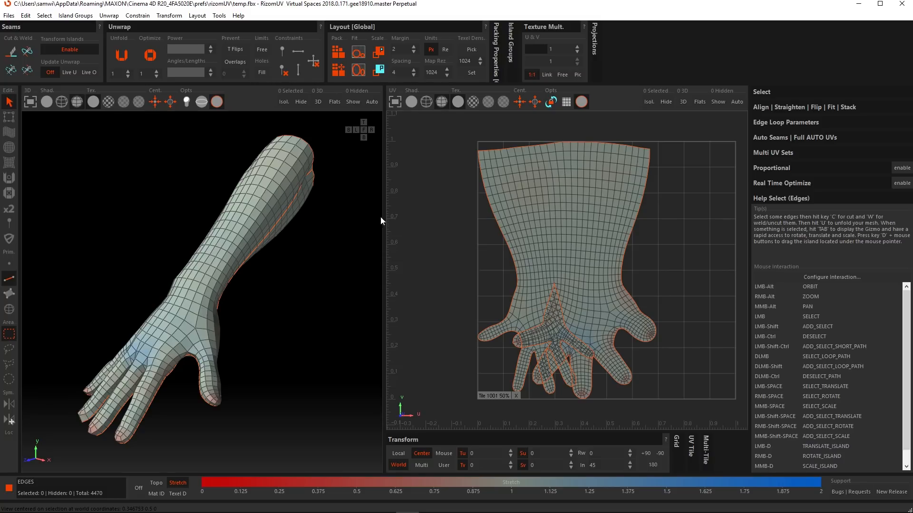
Step: Turn on overlap prevention, unfold the arm again and inspect the gaps between the fingers in the UV view
{"action": "left_click", "coordinate": [234, 62]}
{"action": "key", "text": "u"}
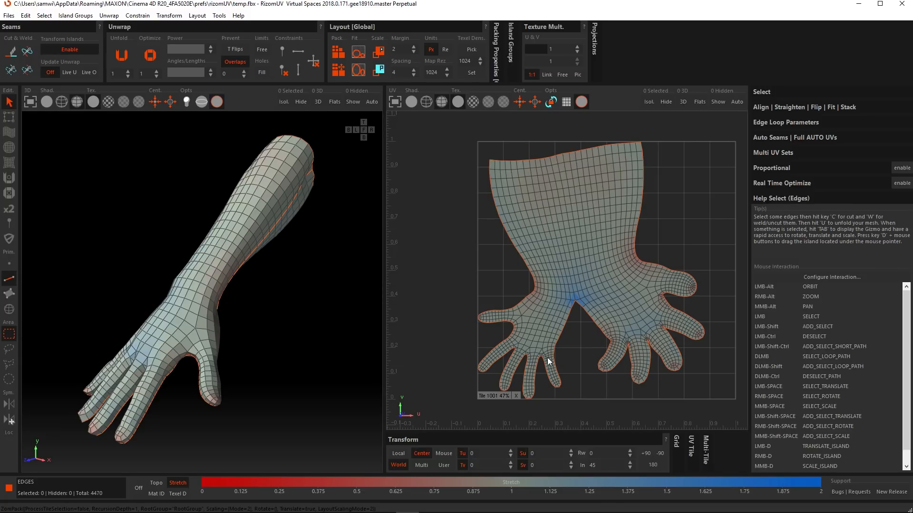
{"action": "scroll", "coordinate": [585, 370], "scroll_direction": "up", "scroll_amount": 5}
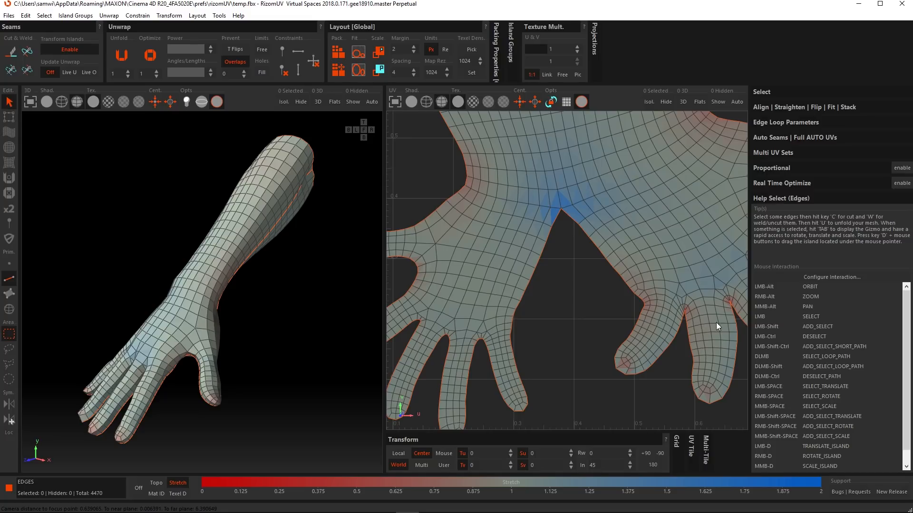
{"action": "middle_click_drag", "start_coordinate": [716, 323], "coordinate": [558, 270], "text": "alt"}
{"action": "scroll", "coordinate": [563, 261], "scroll_direction": "up", "scroll_amount": 5}
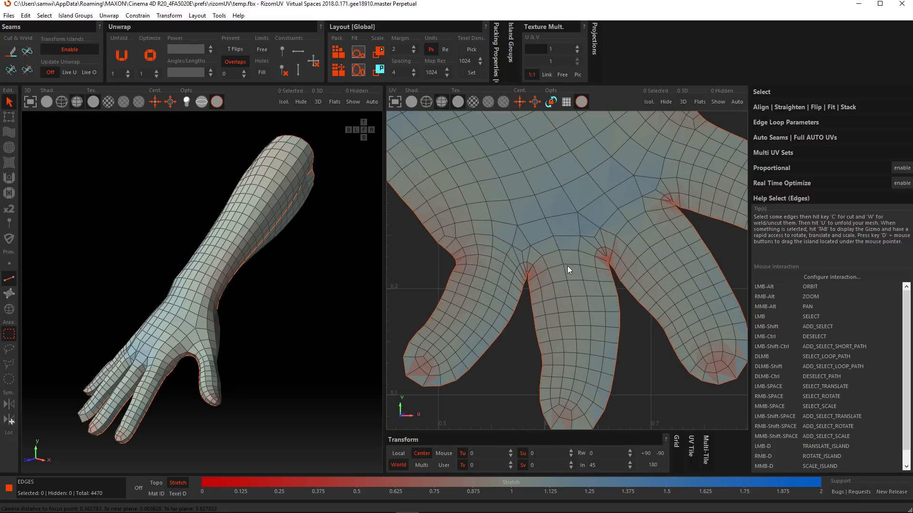
{"action": "scroll", "coordinate": [565, 266], "scroll_direction": "down", "scroll_amount": 2}
{"action": "scroll", "coordinate": [566, 264], "scroll_direction": "up", "scroll_amount": 2}
{"action": "middle_click_drag", "start_coordinate": [562, 301], "coordinate": [549, 264], "text": "alt"}
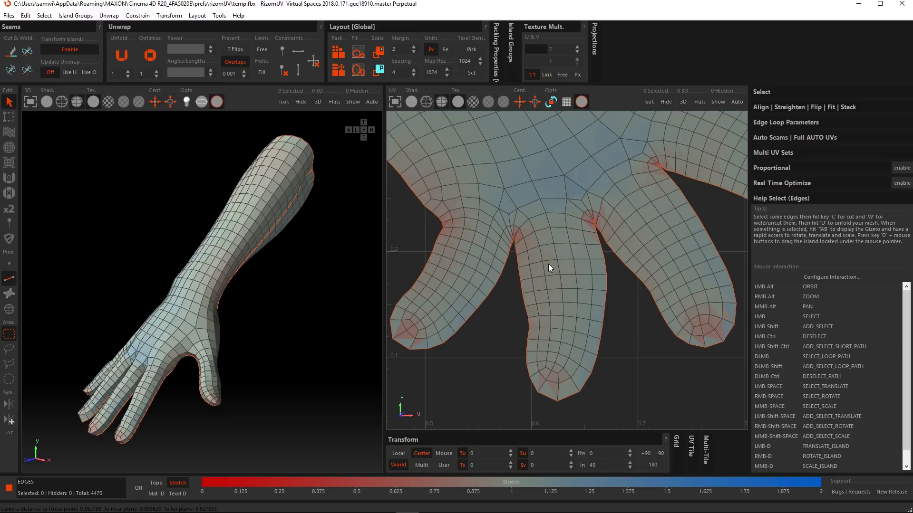
Step: Raise the overlap prevention spacing step by step up to 1, unfolding the arm again with the larger spacing
{"action": "left_click", "coordinate": [245, 70]}
{"action": "left_click", "coordinate": [244, 70]}
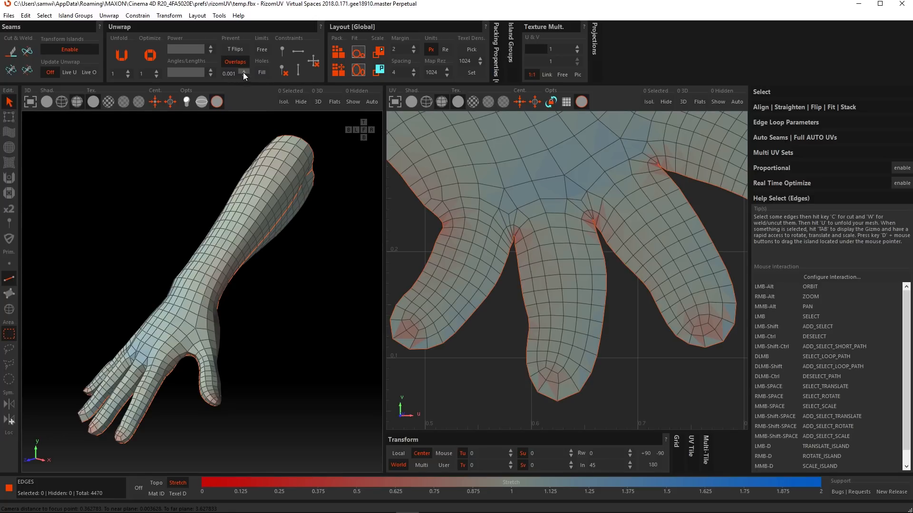
{"action": "left_click", "coordinate": [244, 70]}
{"action": "left_click", "coordinate": [245, 71]}
{"action": "key", "text": "u"}
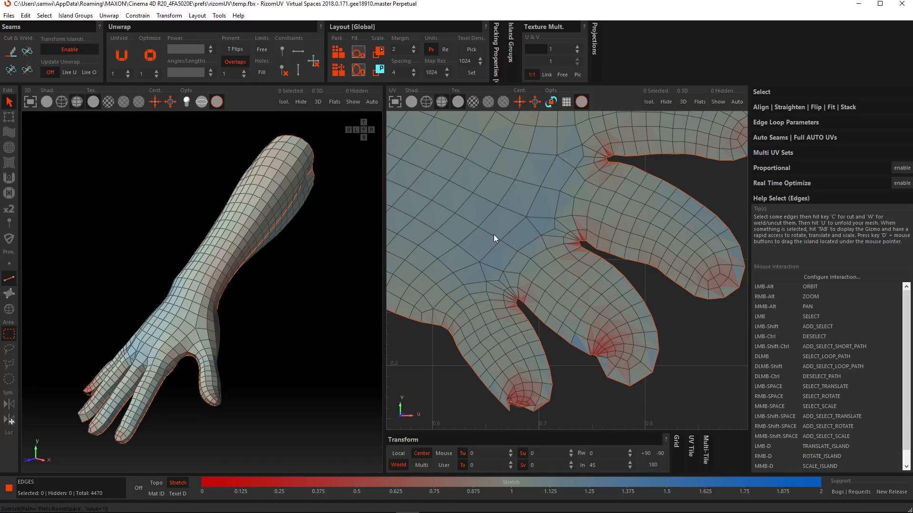
{"action": "key", "text": "u"}
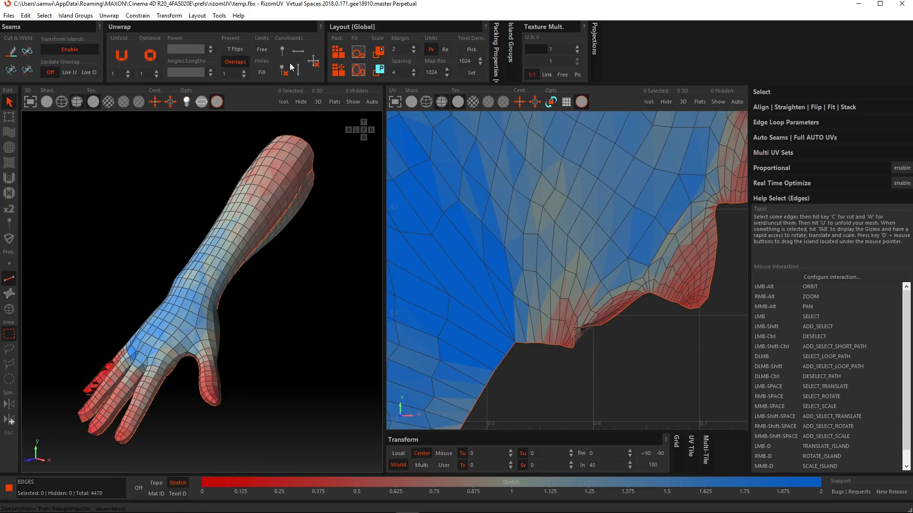
Step: Turn on triangle flip prevention, unfold the arm again and inspect the finger outlines in the UV view
{"action": "left_click", "coordinate": [237, 50]}
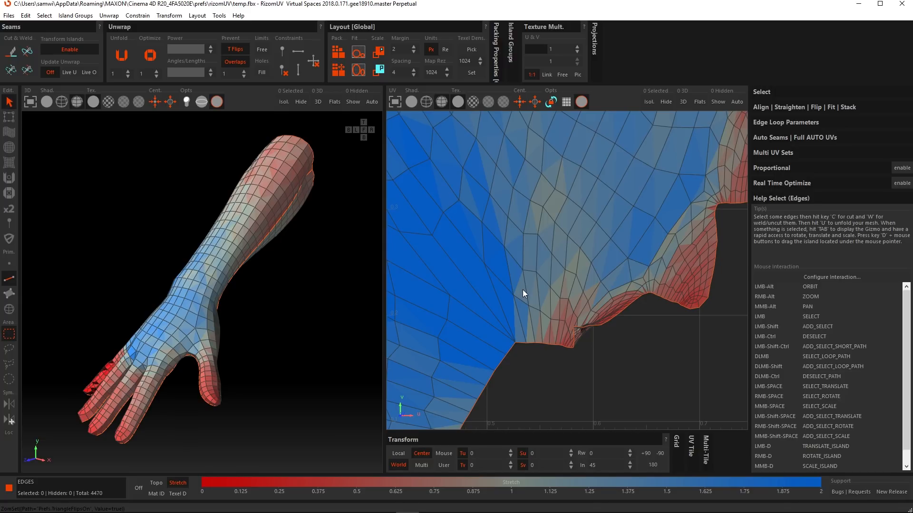
{"action": "key", "text": "u"}
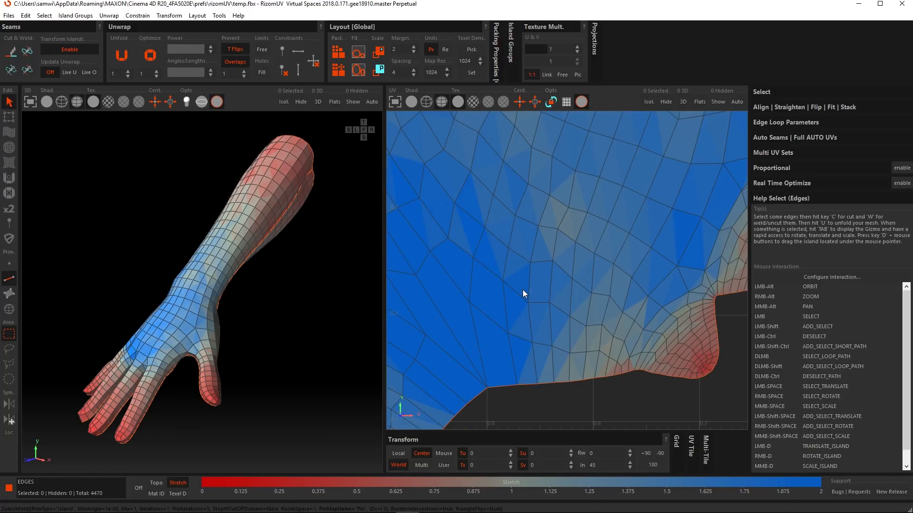
{"action": "right_click_drag", "start_coordinate": [541, 298], "coordinate": [578, 292], "text": "alt"}
{"action": "middle_click_drag", "start_coordinate": [578, 292], "coordinate": [531, 301], "text": "alt"}
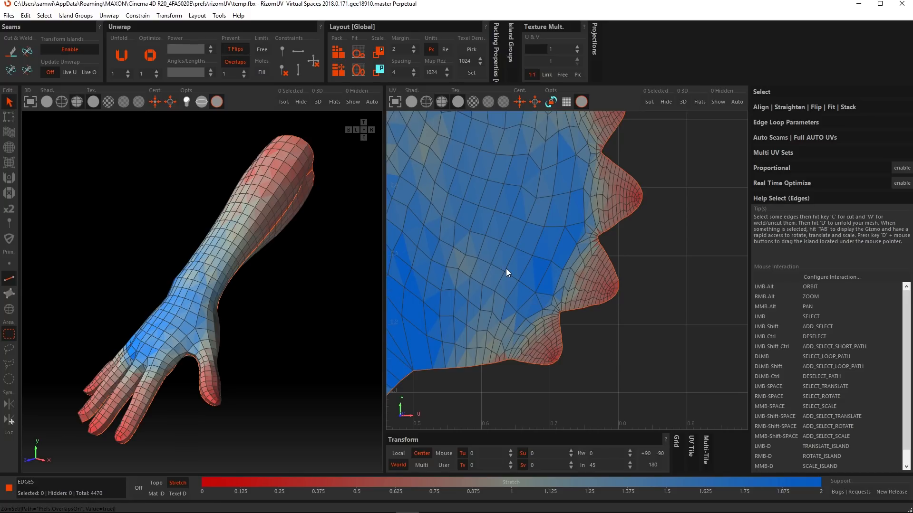
Step: Turn off triangle flip and overlap prevention, and quit RizomUV to return to the Cinema 4D scene
{"action": "left_click", "coordinate": [235, 49]}
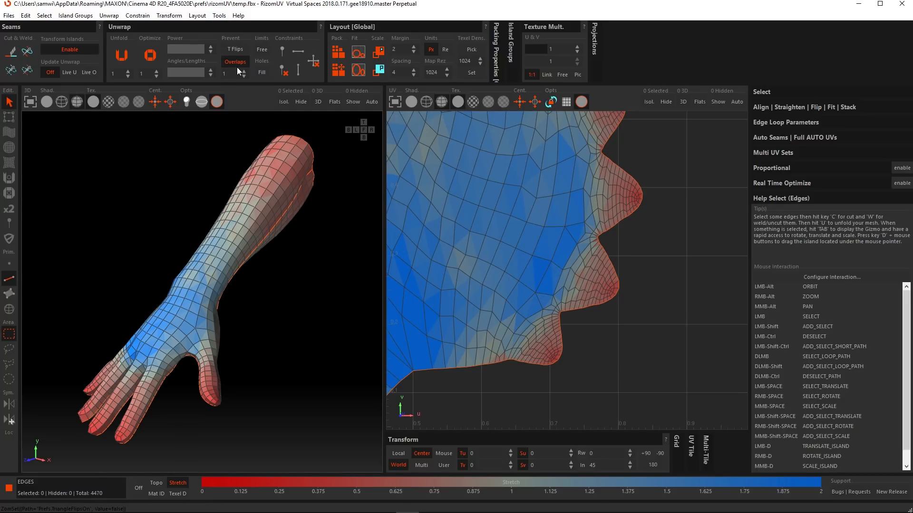
{"action": "left_click", "coordinate": [235, 61]}
{"action": "left_click", "coordinate": [897, 5]}
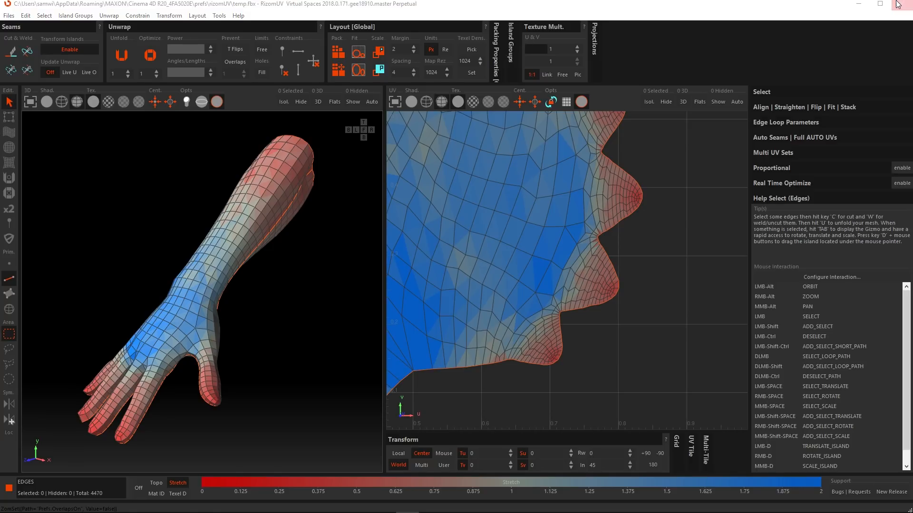
{"action": "left_click", "coordinate": [476, 260]}
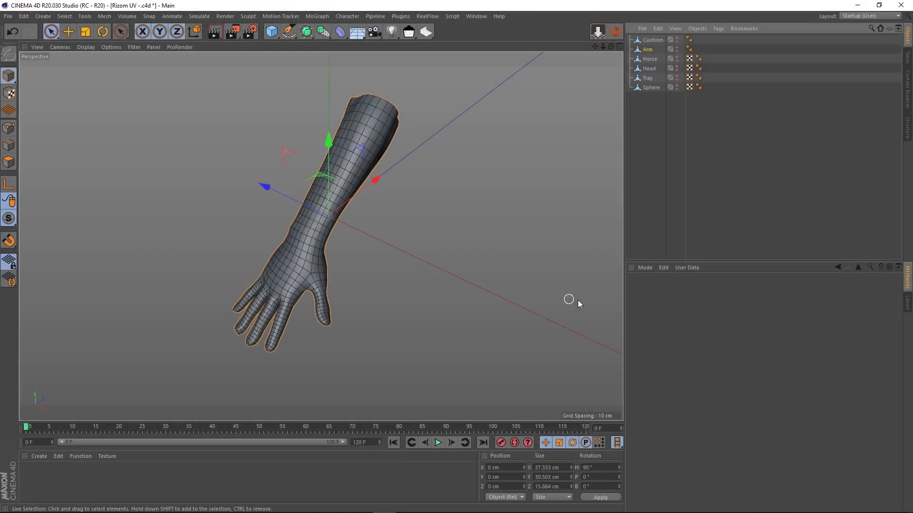
Step: Show the Horse object instead of the Arm, bring the whole statue into view and send it to RizomUV
{"action": "left_click", "coordinate": [677, 57]}
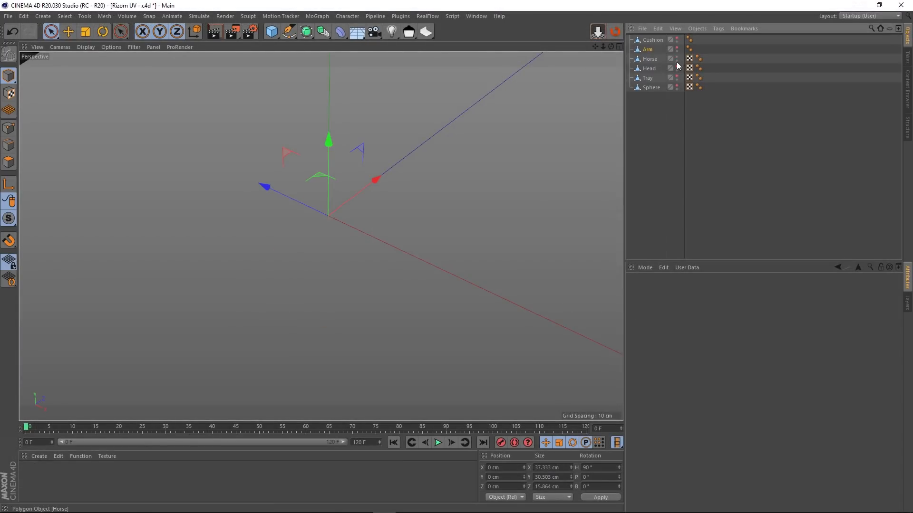
{"action": "scroll", "coordinate": [340, 165], "scroll_direction": "down", "scroll_amount": 10}
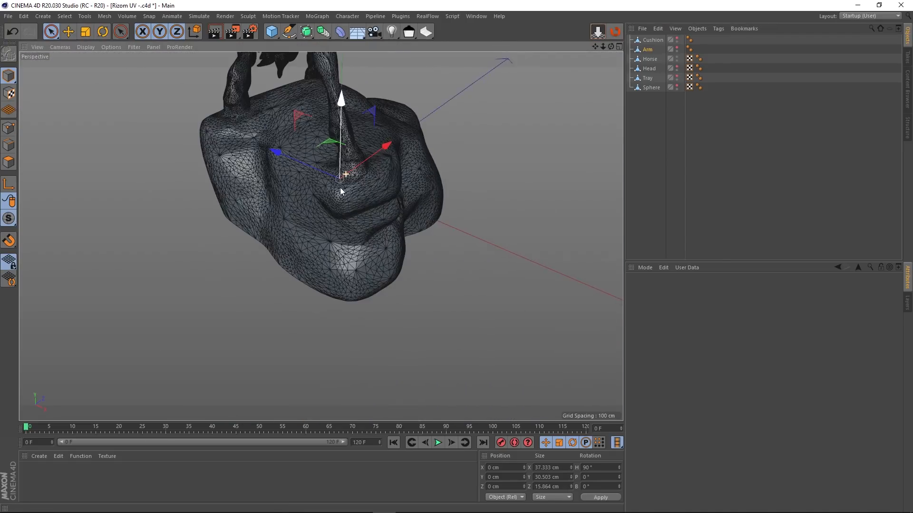
{"action": "middle_click_drag", "start_coordinate": [408, 114], "coordinate": [378, 259], "text": "alt"}
{"action": "scroll", "coordinate": [379, 256], "scroll_direction": "down", "scroll_amount": 2}
{"action": "left_click", "coordinate": [615, 33]}
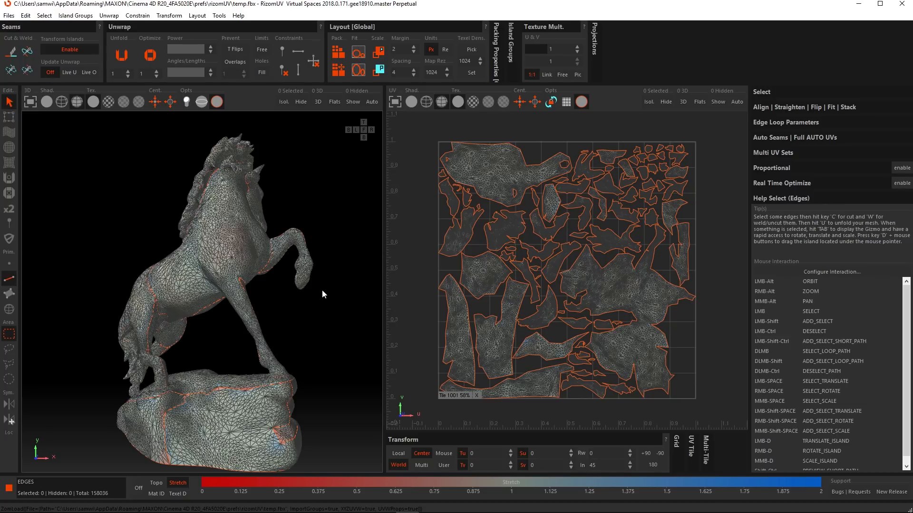
Step: Try optimizing the irregular UV island in the middle of the zoomed-in layout, and undo the optimization
{"action": "scroll", "coordinate": [649, 241], "scroll_direction": "up", "scroll_amount": 10}
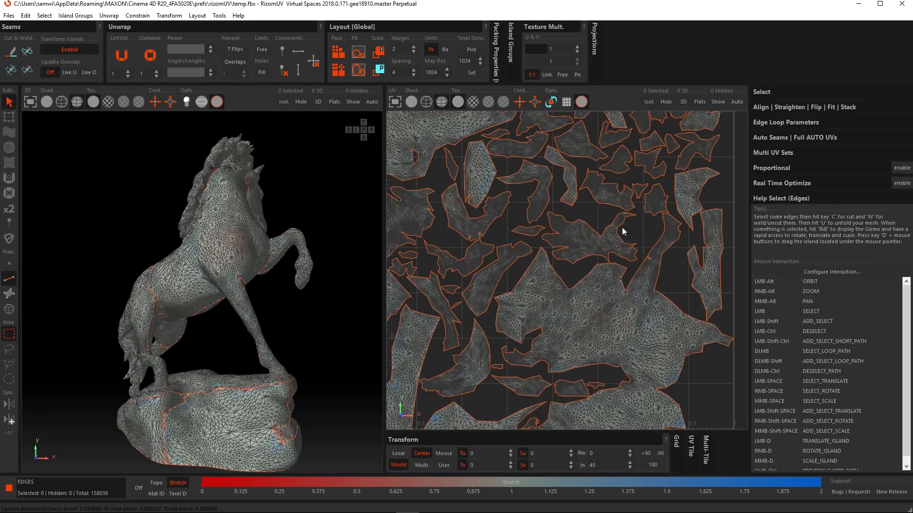
{"action": "middle_click_drag", "start_coordinate": [614, 183], "coordinate": [589, 215], "text": "alt"}
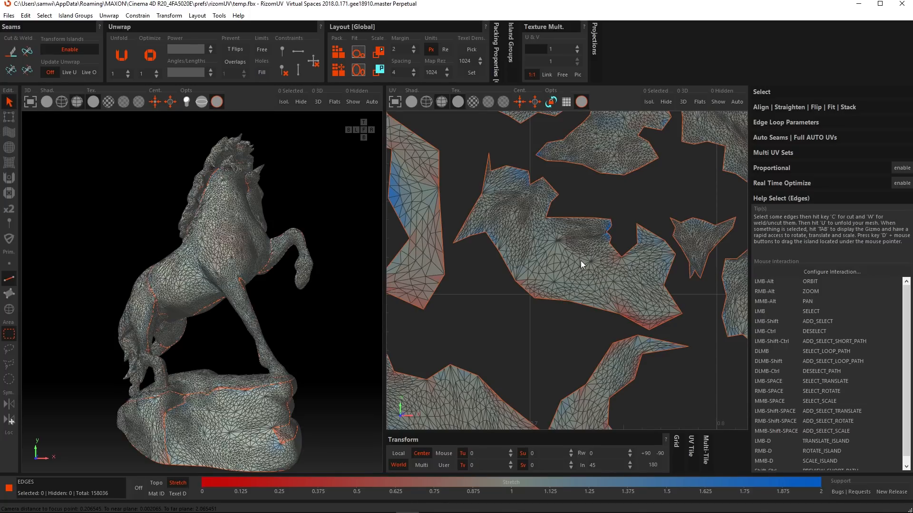
{"action": "key", "text": "o"}
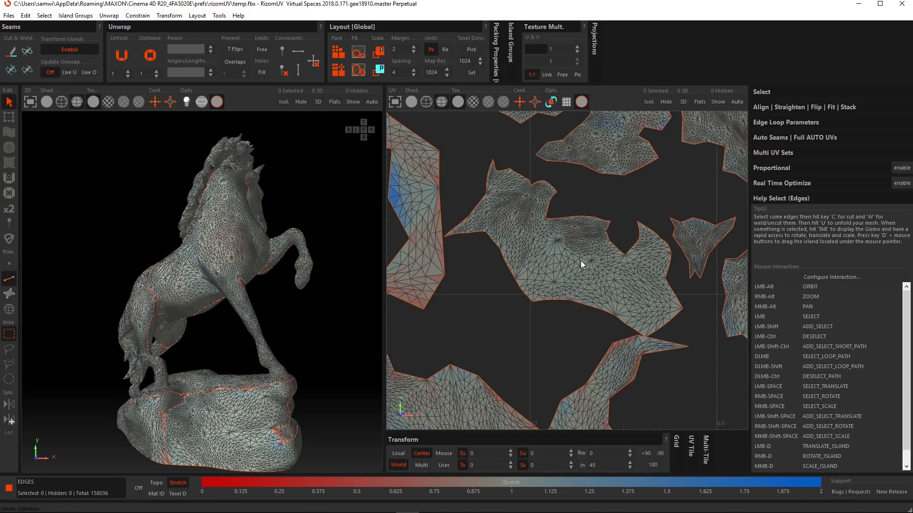
{"action": "key", "text": "ctrl+z"}
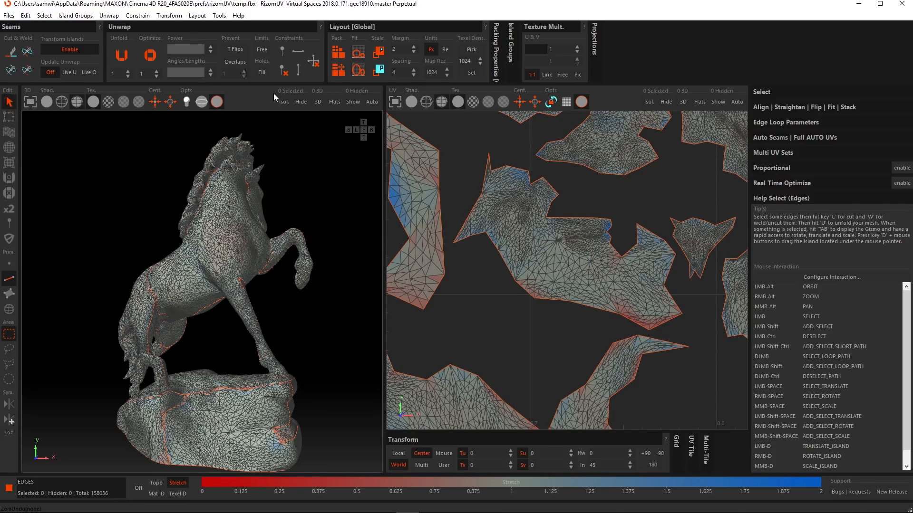
Step: Set the Angles/Lengths optimization mix to 0 and optimize the same horse island again
{"action": "left_click_drag", "start_coordinate": [196, 71], "coordinate": [164, 73]}
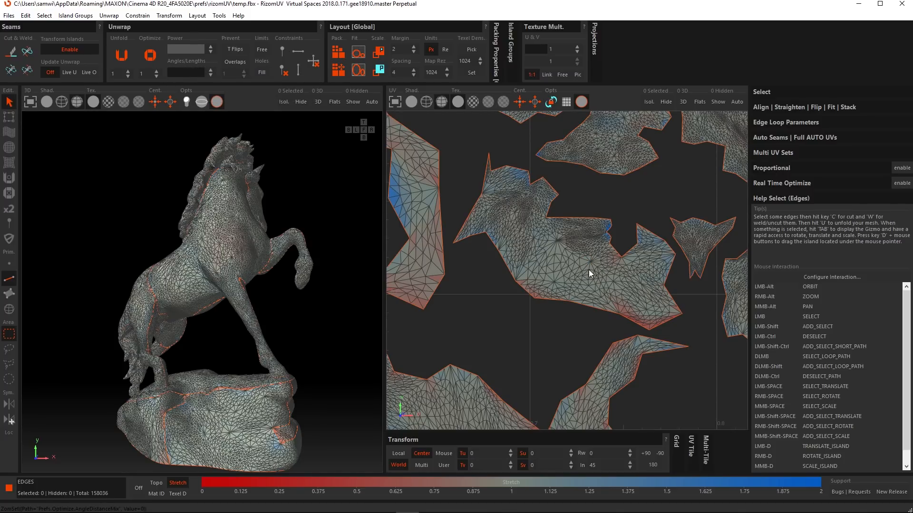
{"action": "key", "text": "o"}
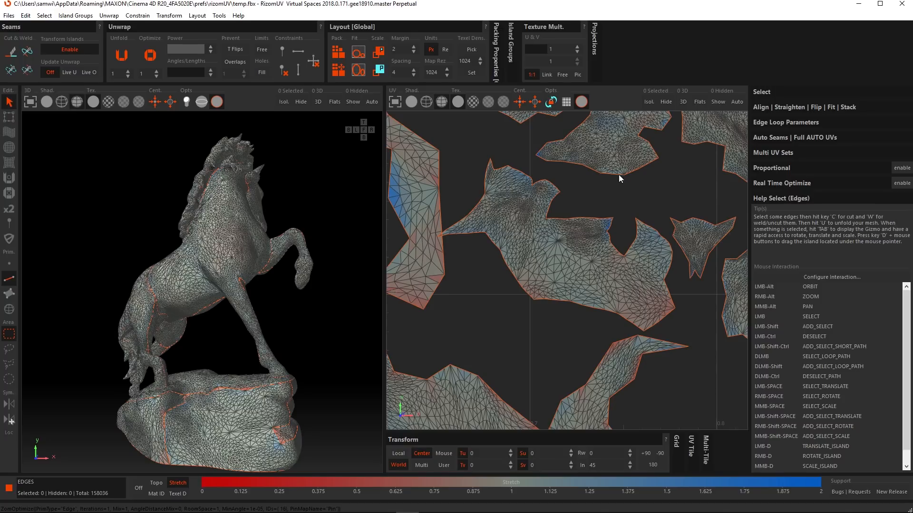
Step: Quit RizomUV without saving the changes and hide the Horse object in the Cinema 4D scene
{"action": "left_click", "coordinate": [900, 5]}
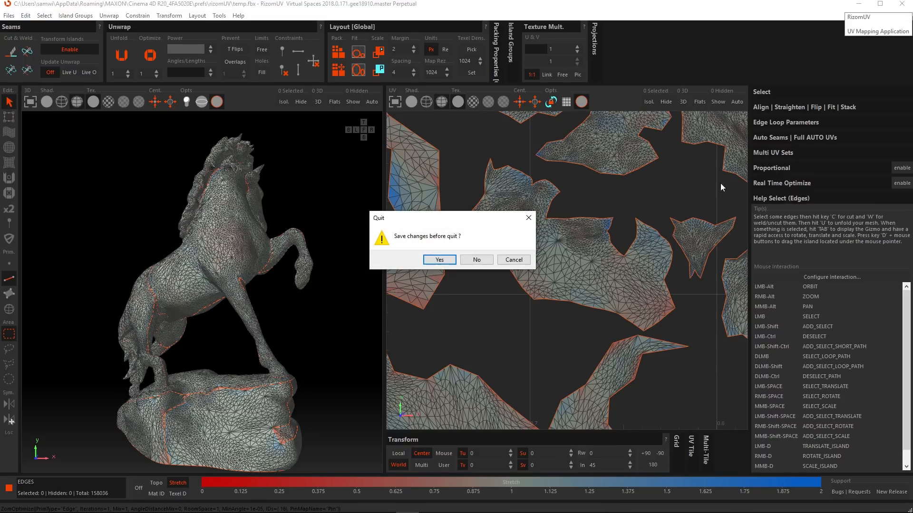
{"action": "left_click", "coordinate": [481, 259]}
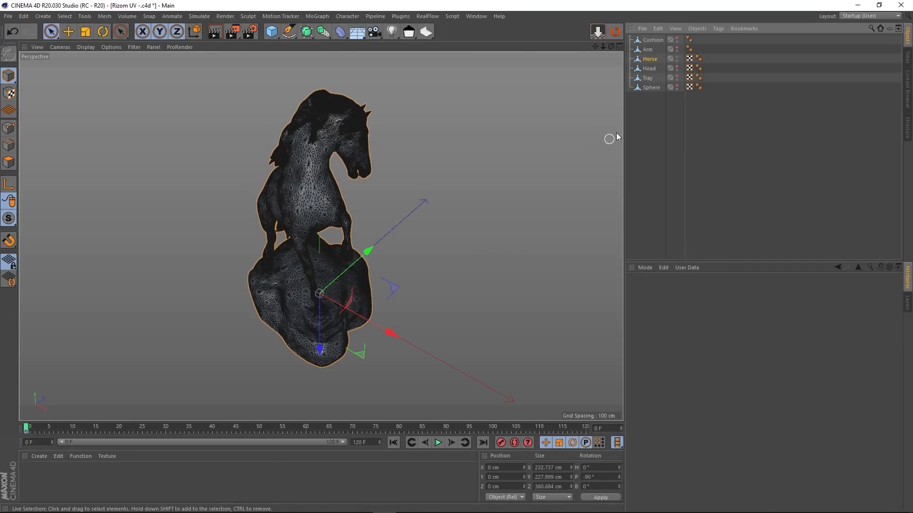
{"action": "left_click", "coordinate": [677, 57]}
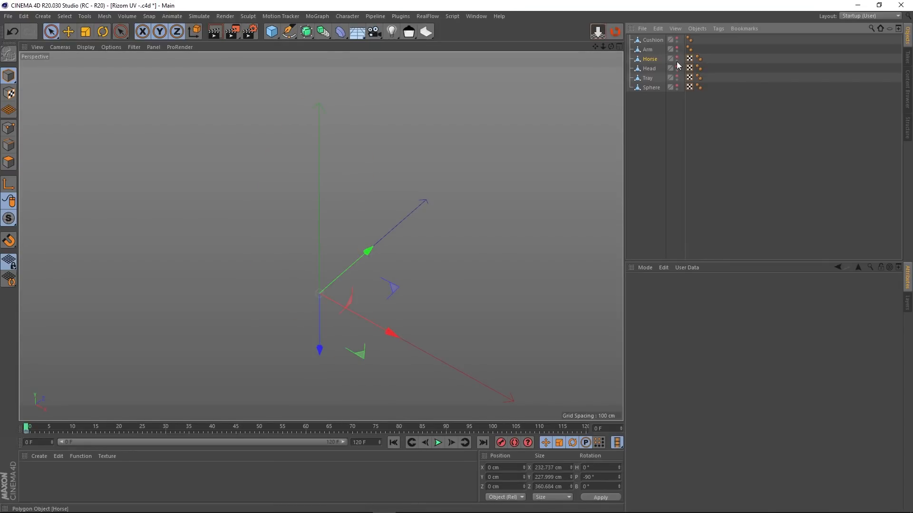
Step: Show the Head object, bring it into close view, select it and send it to RizomUV
{"action": "scroll", "coordinate": [306, 317], "scroll_direction": "up", "scroll_amount": 5}
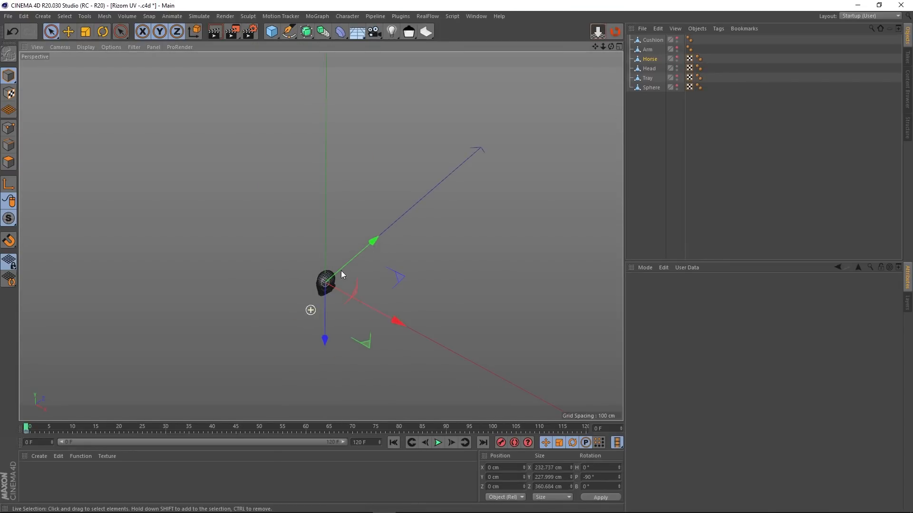
{"action": "scroll", "coordinate": [376, 247], "scroll_direction": "up", "scroll_amount": 8}
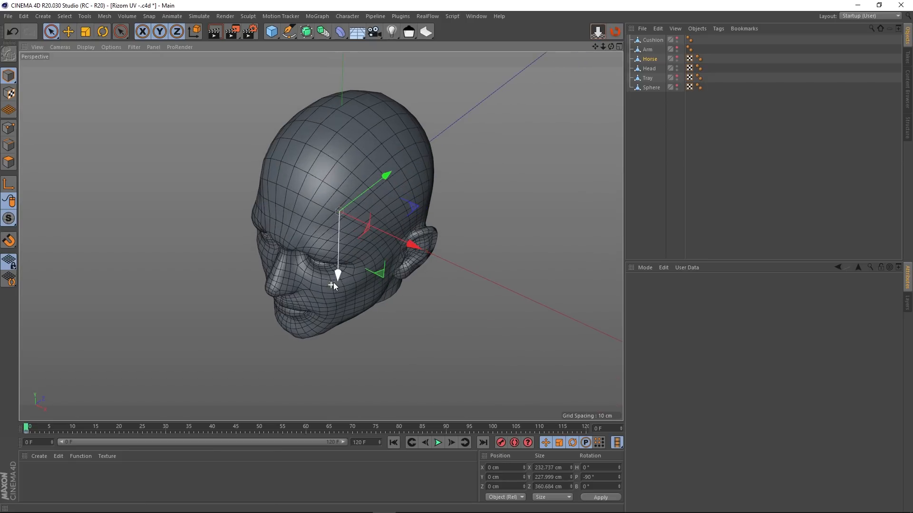
{"action": "left_click", "coordinate": [649, 68]}
{"action": "left_click", "coordinate": [615, 32]}
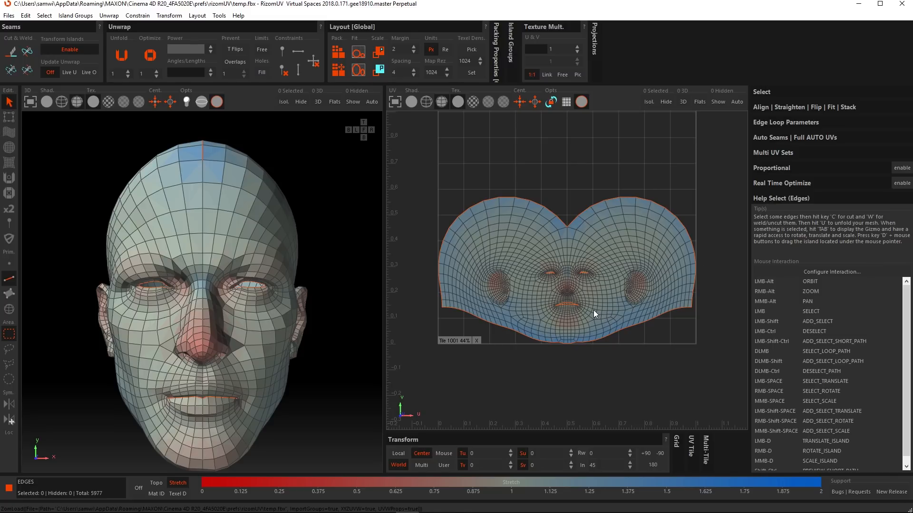
Step: Enable overlap prevention and unfold the head's UV island around the eyes, nose and mouth
{"action": "scroll", "coordinate": [596, 306], "scroll_direction": "up", "scroll_amount": 3}
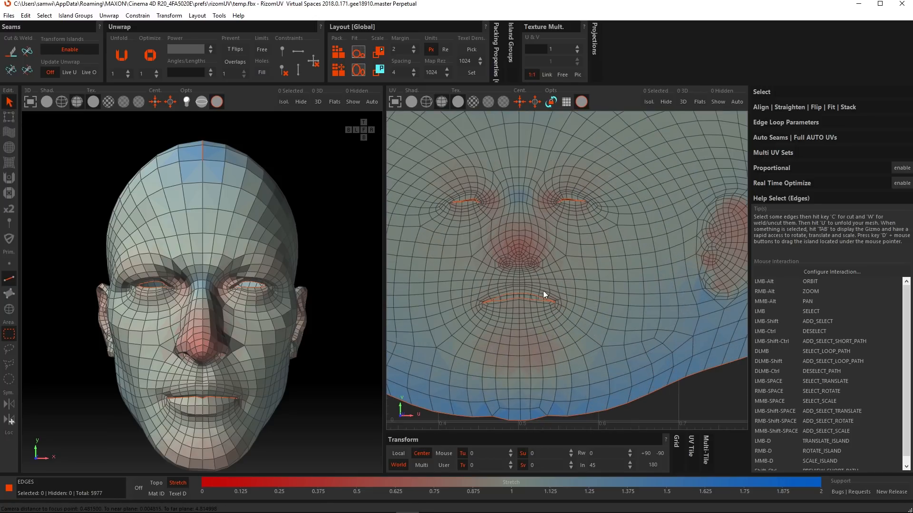
{"action": "scroll", "coordinate": [545, 296], "scroll_direction": "up", "scroll_amount": 2}
{"action": "scroll", "coordinate": [555, 275], "scroll_direction": "up", "scroll_amount": 3}
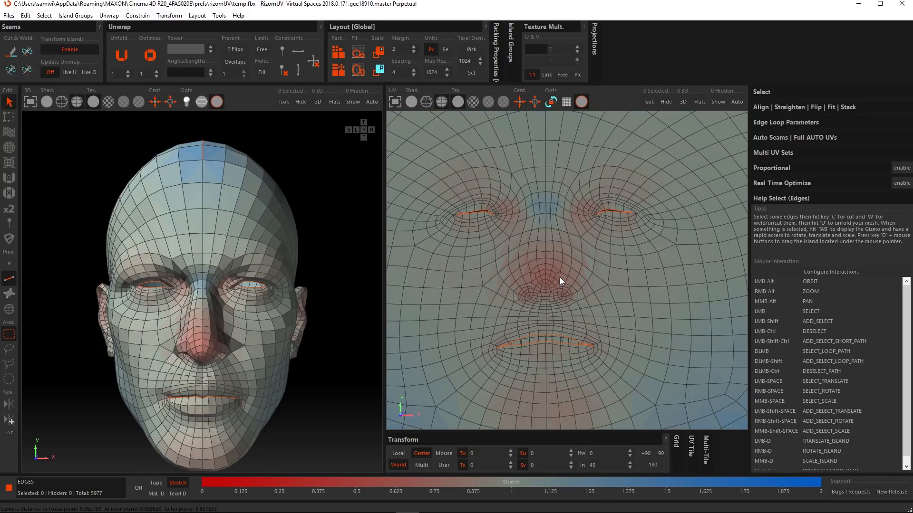
{"action": "left_click", "coordinate": [233, 63]}
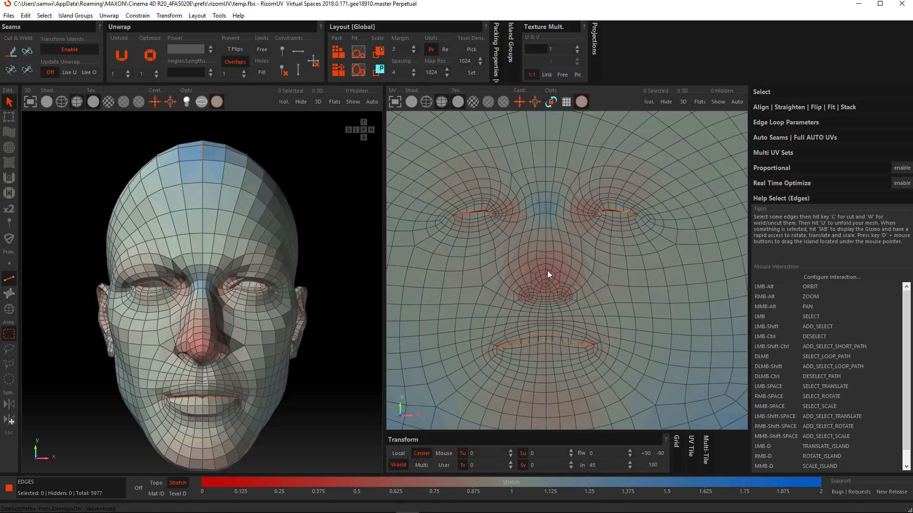
{"action": "key", "text": "u"}
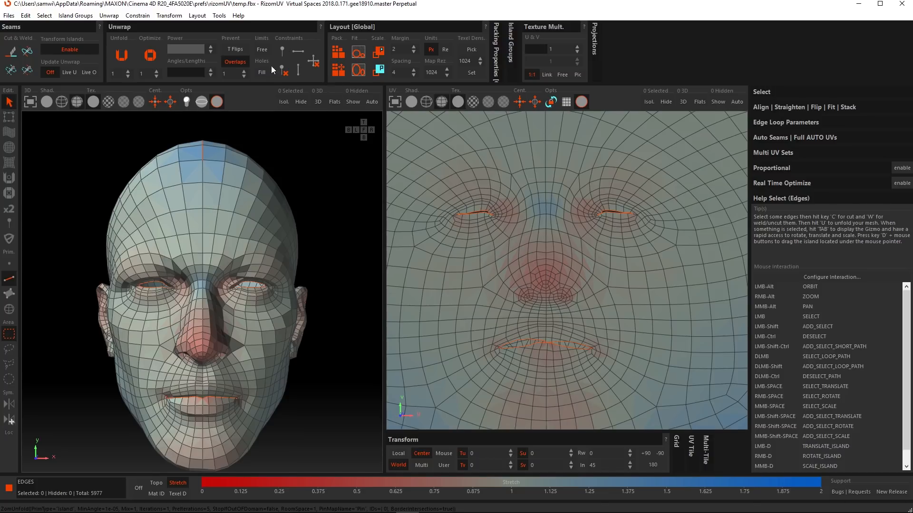
Step: Turn off overlap prevention, enable hole filling and unfold the head island again
{"action": "left_click", "coordinate": [237, 62]}
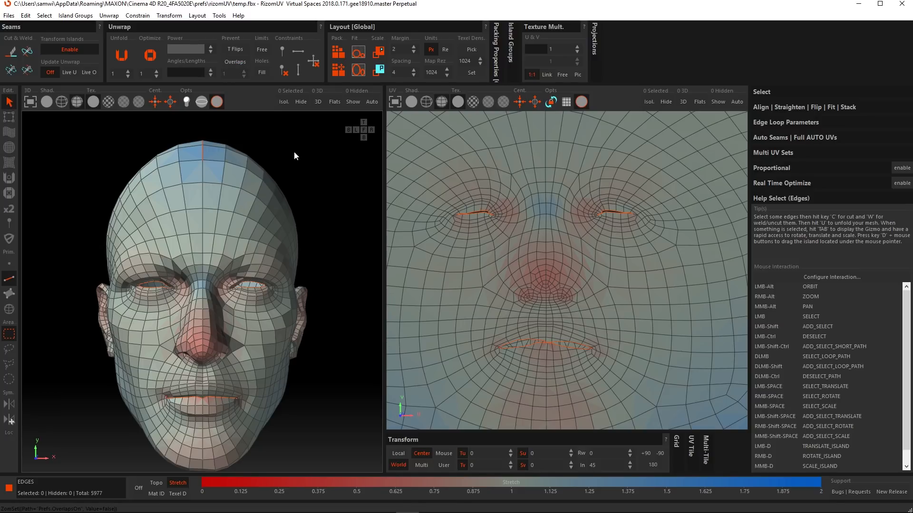
{"action": "left_click", "coordinate": [263, 72]}
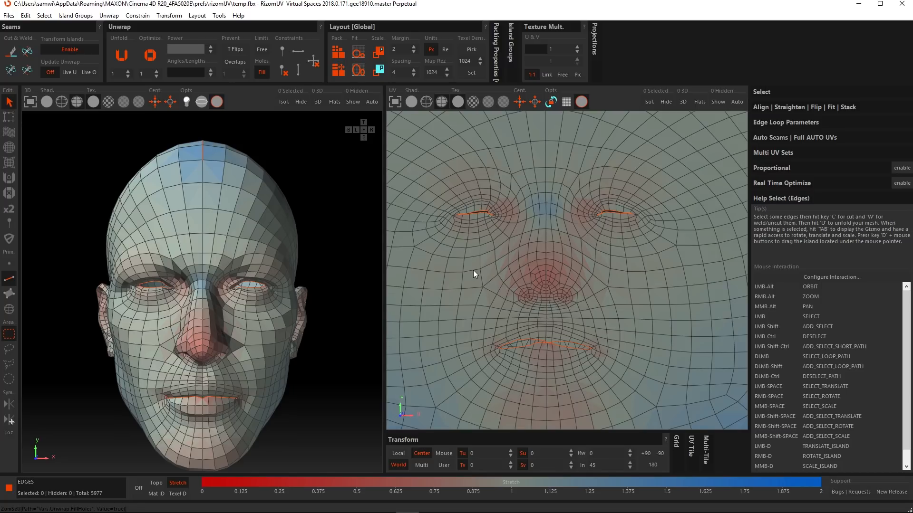
{"action": "key", "text": "u"}
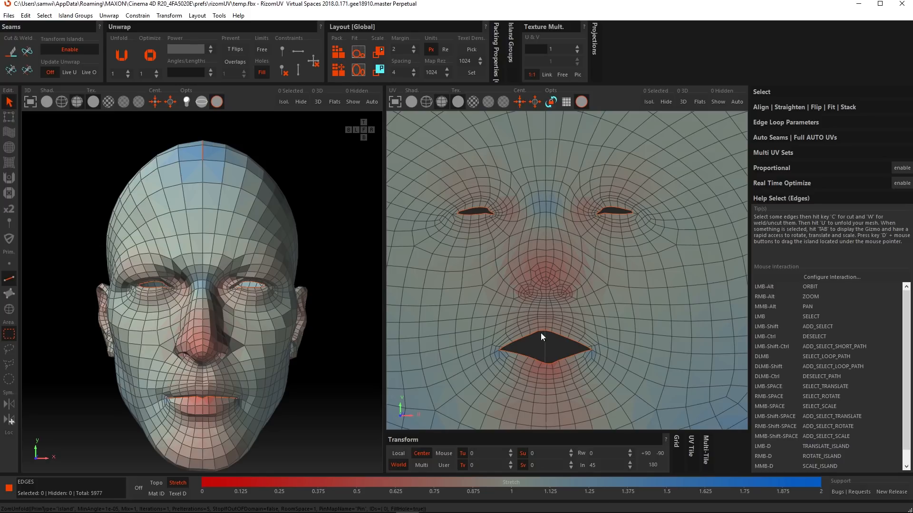
Step: Quit RizomUV without saving, show the Tray object instead of the Head and send it to RizomUV
{"action": "left_click", "coordinate": [902, 4]}
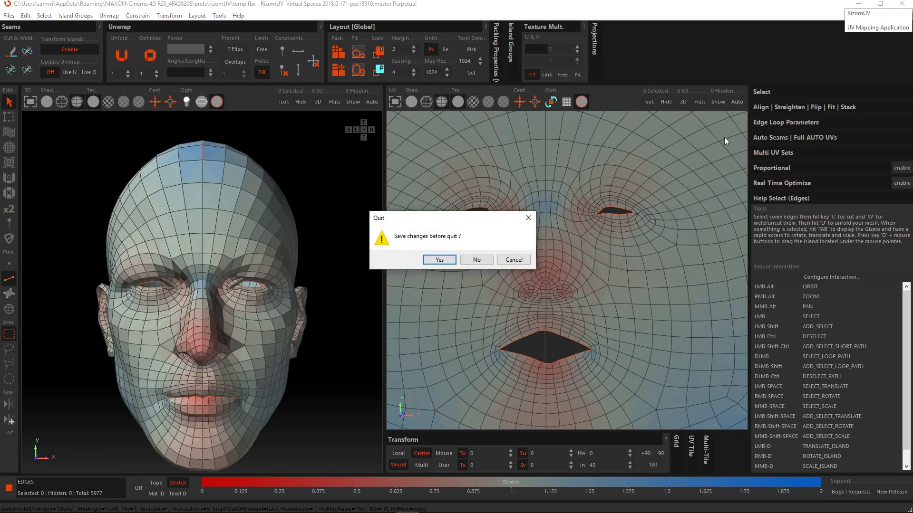
{"action": "left_click", "coordinate": [477, 259]}
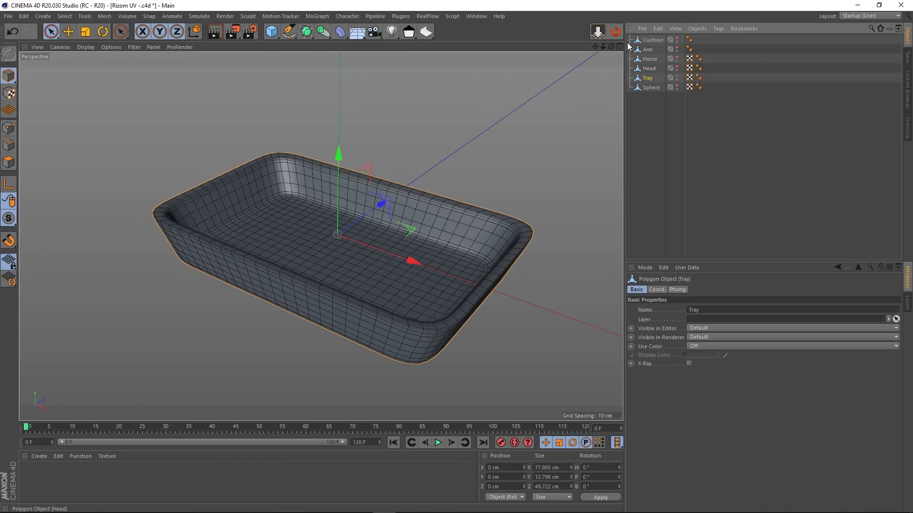
{"action": "left_click", "coordinate": [615, 32]}
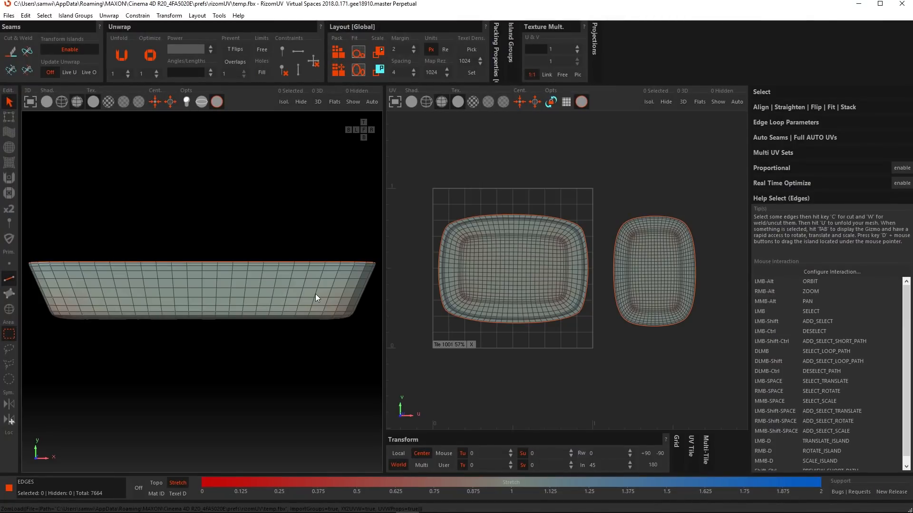
Step: Select the border edges along the upper long side of the larger tray island, from corner to corner
{"action": "left_click_drag", "start_coordinate": [282, 292], "coordinate": [265, 302], "text": "alt"}
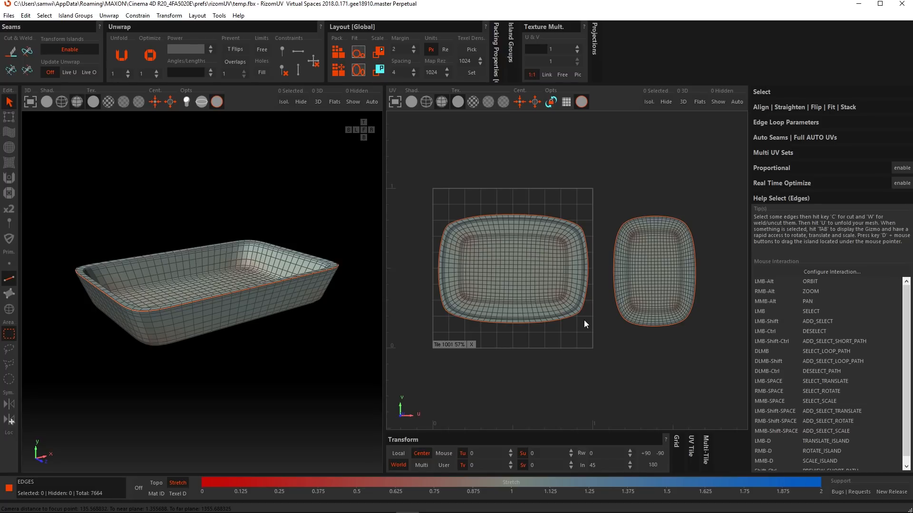
{"action": "middle_click_drag", "start_coordinate": [564, 281], "coordinate": [589, 284], "text": "alt"}
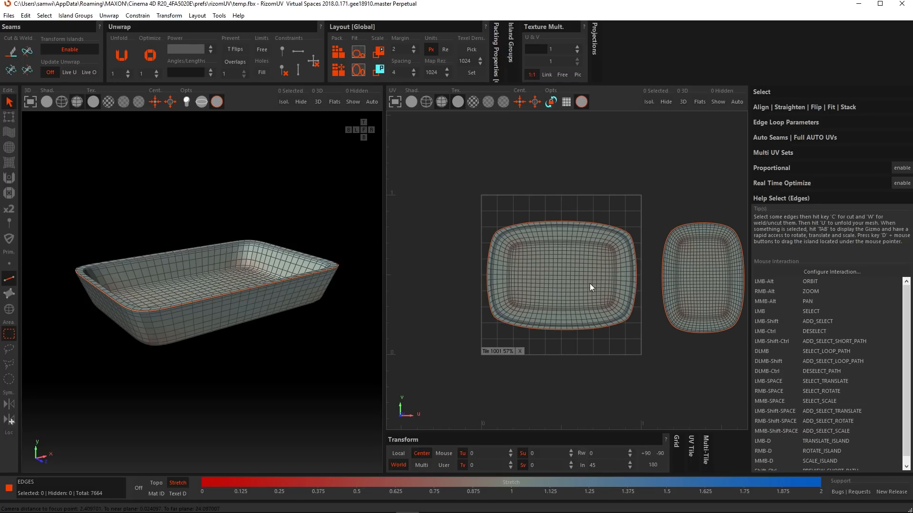
{"action": "scroll", "coordinate": [585, 281], "scroll_direction": "up", "scroll_amount": 6}
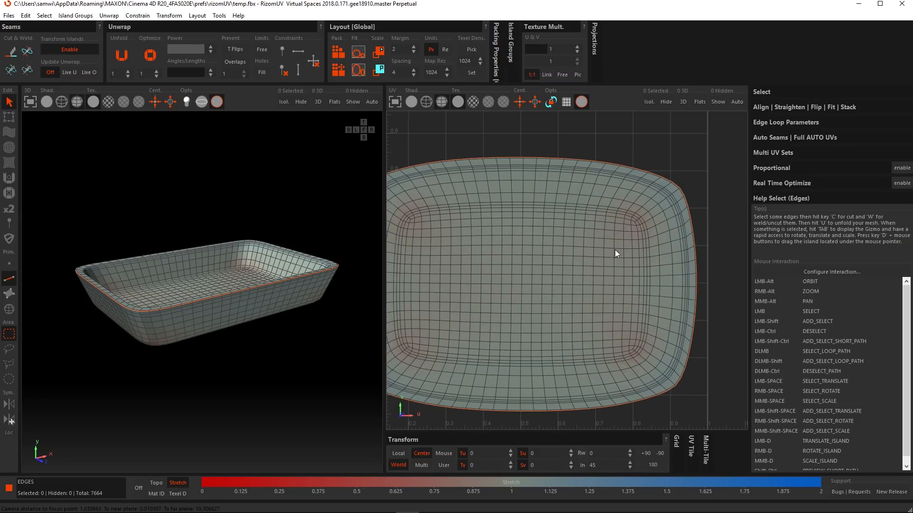
{"action": "scroll", "coordinate": [669, 244], "scroll_direction": "up", "scroll_amount": 8}
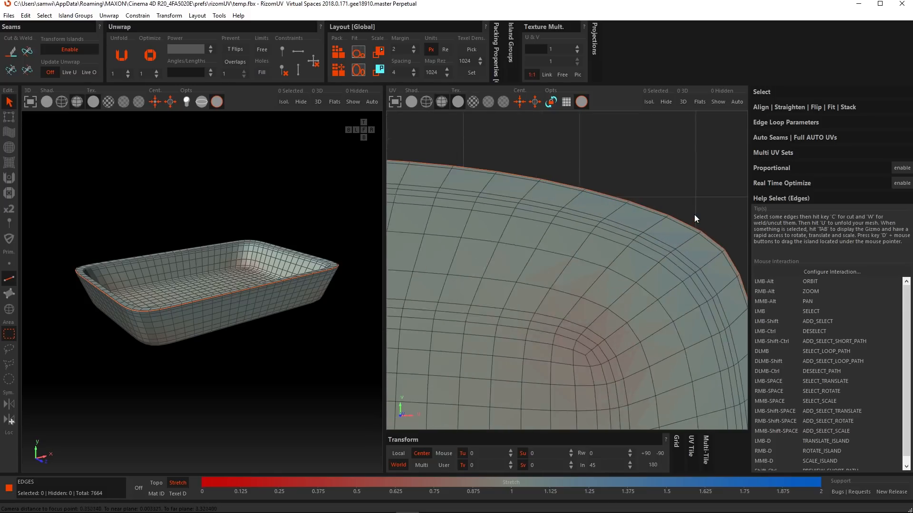
{"action": "scroll", "coordinate": [680, 237], "scroll_direction": "down", "scroll_amount": 3}
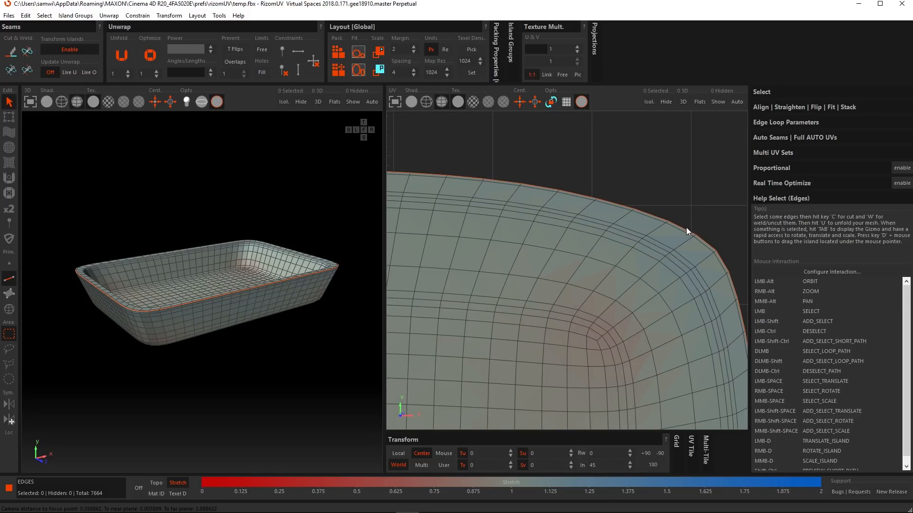
{"action": "left_click", "coordinate": [686, 229]}
{"action": "scroll", "coordinate": [666, 243], "scroll_direction": "down", "scroll_amount": 6}
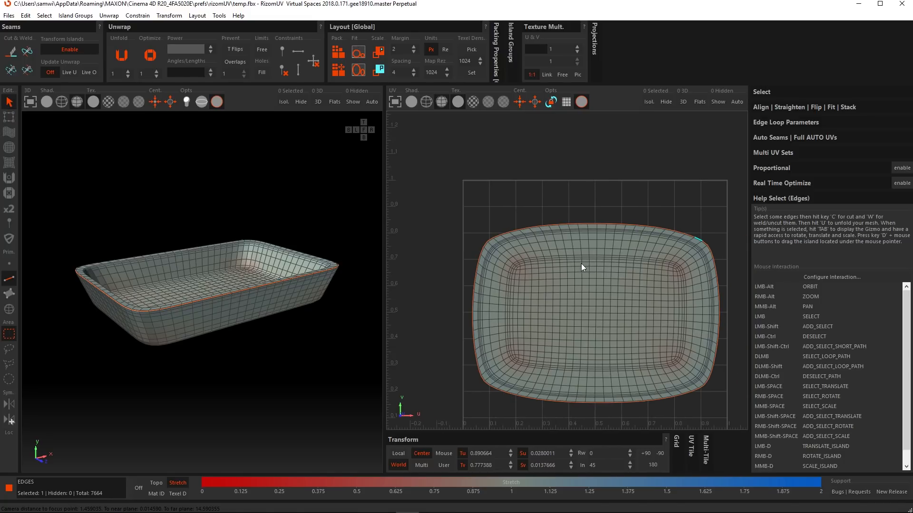
{"action": "scroll", "coordinate": [483, 239], "scroll_direction": "up", "scroll_amount": 5}
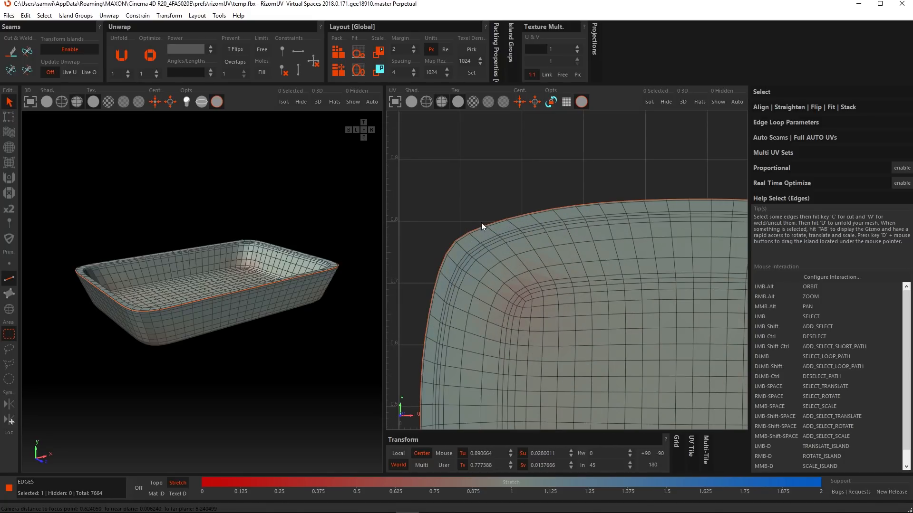
{"action": "left_click", "coordinate": [476, 231], "text": "ctrl+shift"}
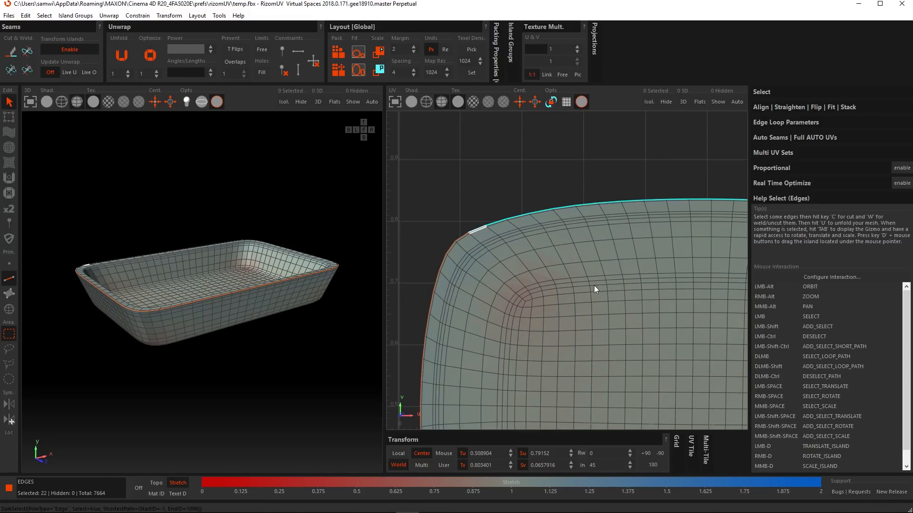
Step: Add the border edges along the lower long side of the same tray island to the selection
{"action": "scroll", "coordinate": [596, 288], "scroll_direction": "down", "scroll_amount": 6}
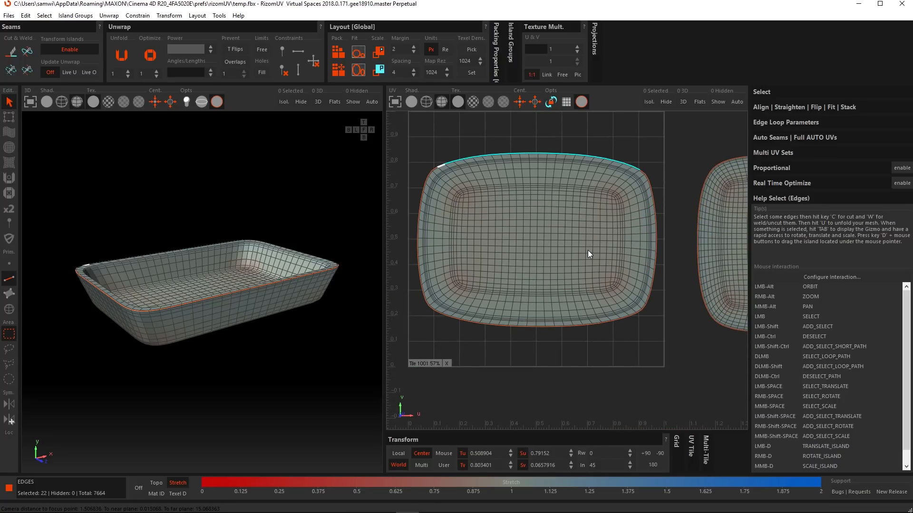
{"action": "scroll", "coordinate": [624, 319], "scroll_direction": "up", "scroll_amount": 5}
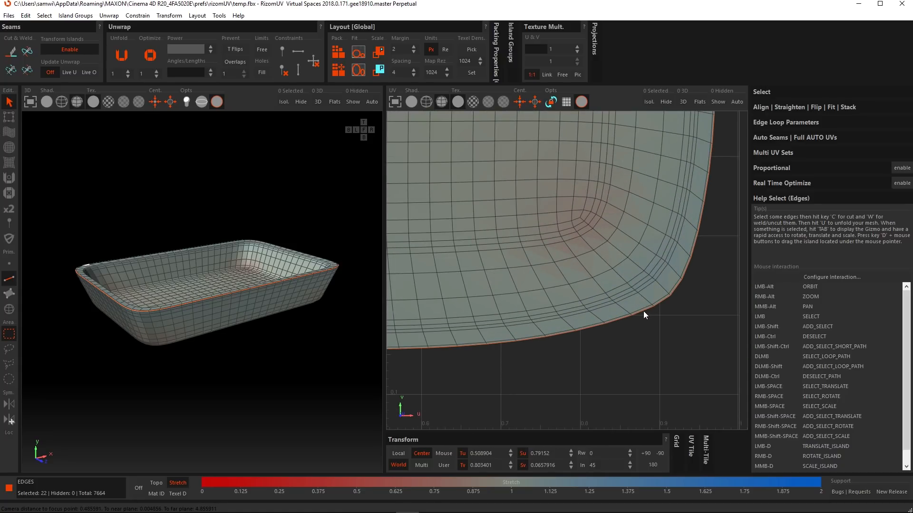
{"action": "left_click", "coordinate": [643, 311], "text": "shift"}
{"action": "scroll", "coordinate": [639, 314], "scroll_direction": "down", "scroll_amount": 7}
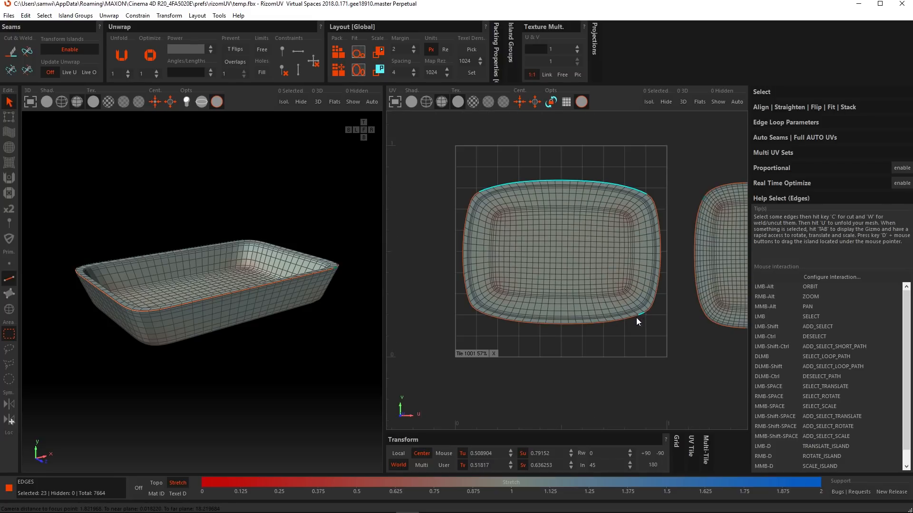
{"action": "scroll", "coordinate": [480, 317], "scroll_direction": "up", "scroll_amount": 8}
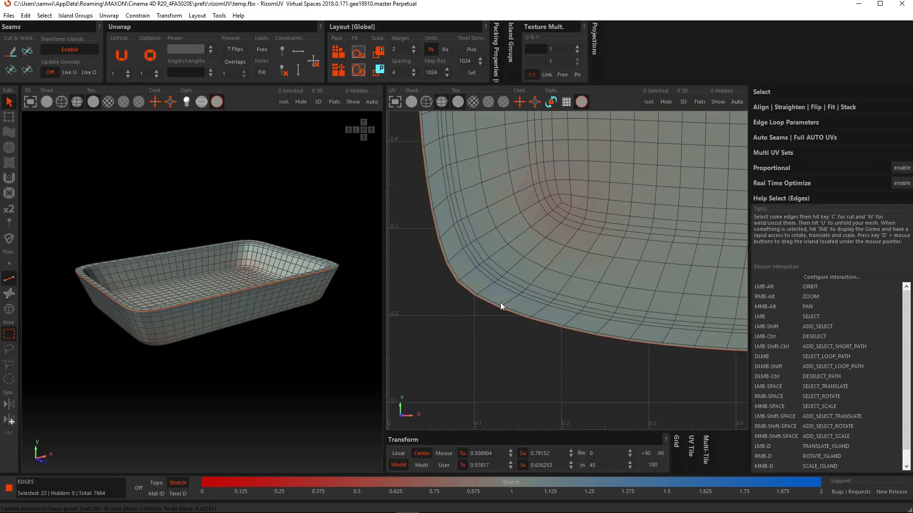
{"action": "left_click", "coordinate": [486, 304], "text": "ctrl+shift"}
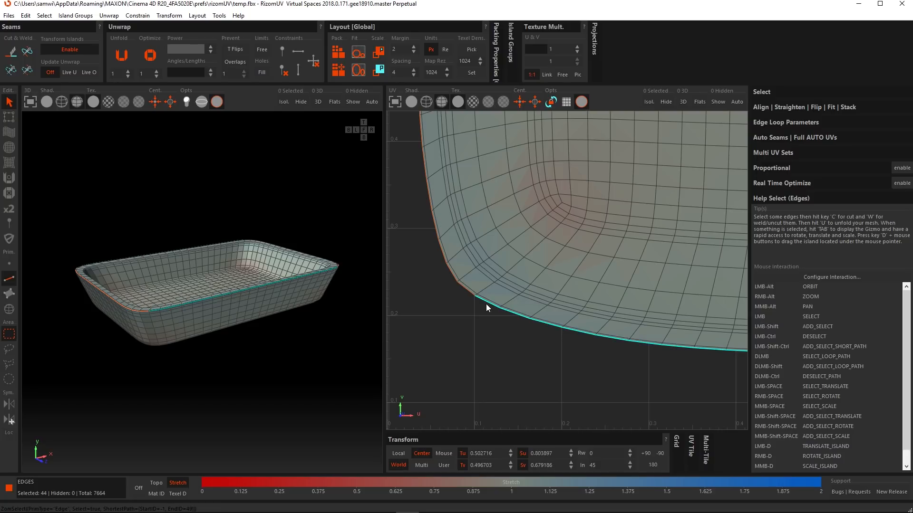
{"action": "scroll", "coordinate": [488, 303], "scroll_direction": "down", "scroll_amount": 6}
{"action": "middle_click_drag", "start_coordinate": [582, 247], "coordinate": [550, 272], "text": "alt"}
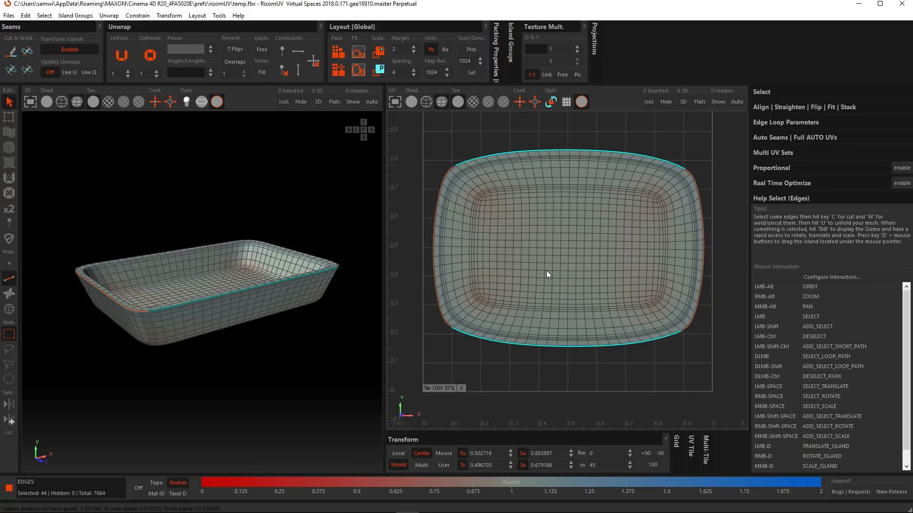
Step: Constrain the selected long border edges to horizontal, try unfolding the tray island, and compare the result by undoing and redoing it
{"action": "left_click", "coordinate": [298, 53]}
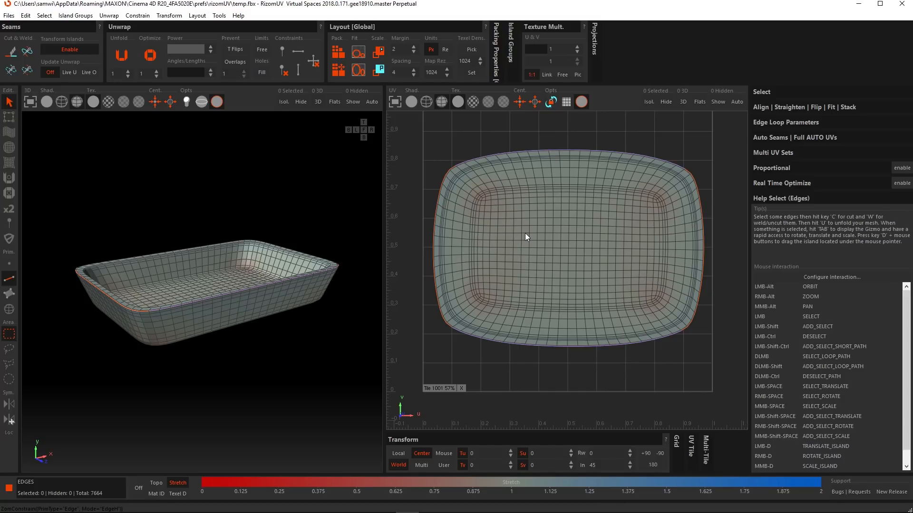
{"action": "key", "text": "u"}
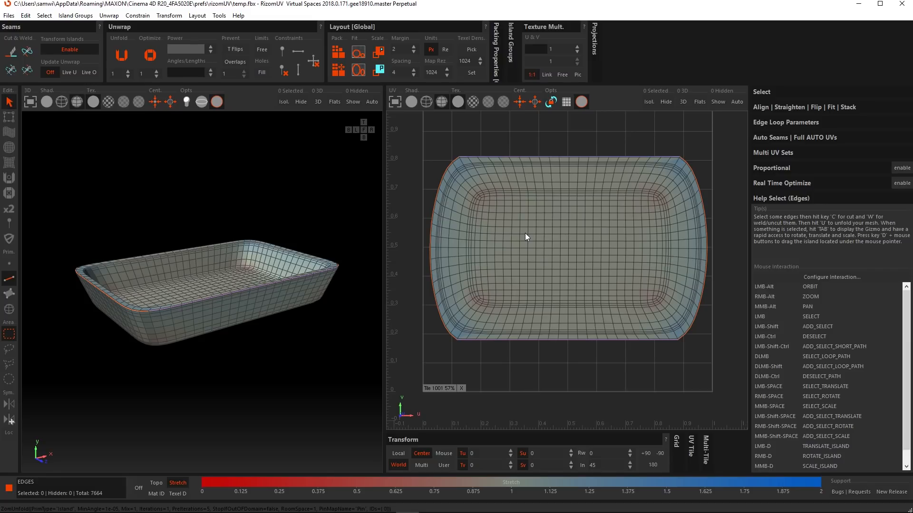
{"action": "key", "text": "ctrl+z"}
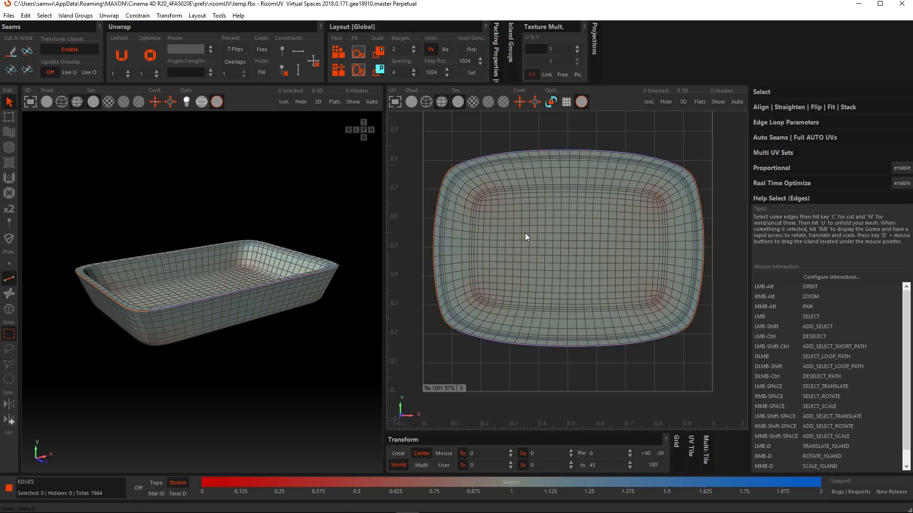
{"action": "key", "text": "ctrl+y"}
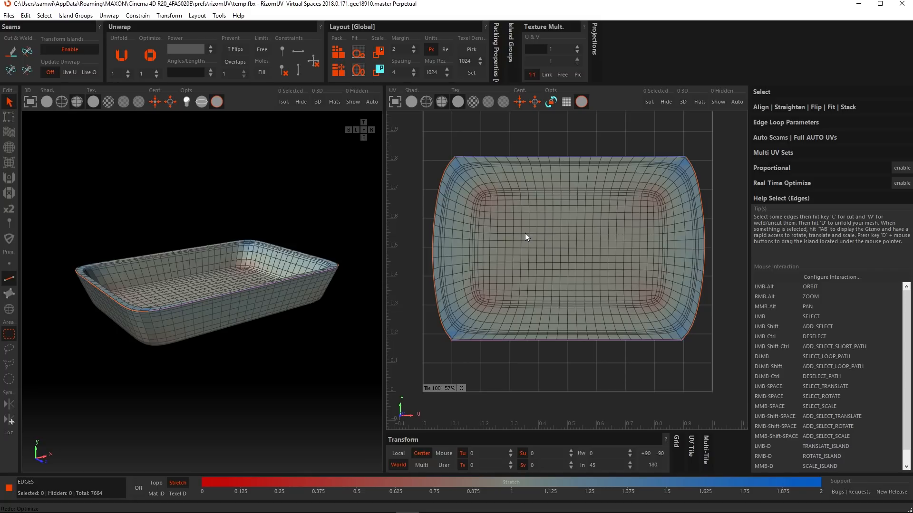
{"action": "key", "text": "ctrl+y"}
{"action": "scroll", "coordinate": [432, 166], "scroll_direction": "up", "scroll_amount": 5}
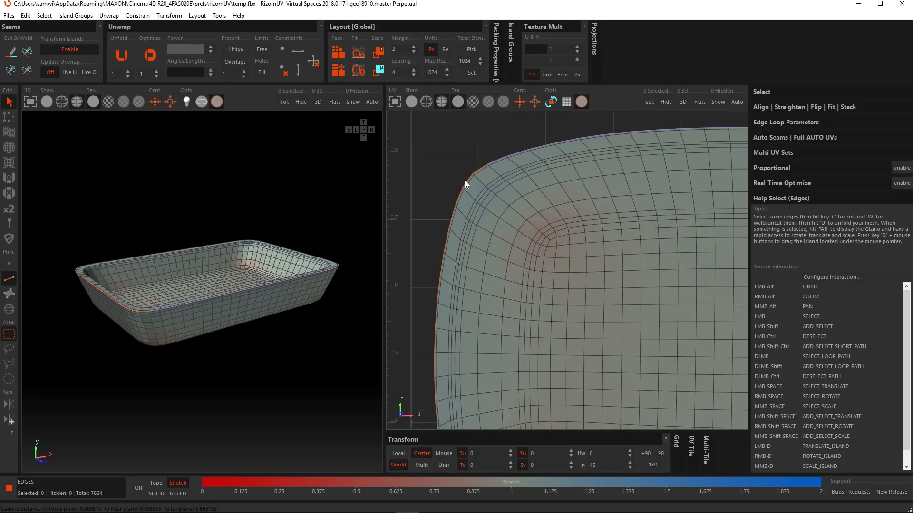
Step: Select the border edges along the left short side of the larger tray island, from corner to corner, and constrain them to vertical
{"action": "left_click", "coordinate": [458, 202]}
{"action": "scroll", "coordinate": [453, 259], "scroll_direction": "down", "scroll_amount": 5}
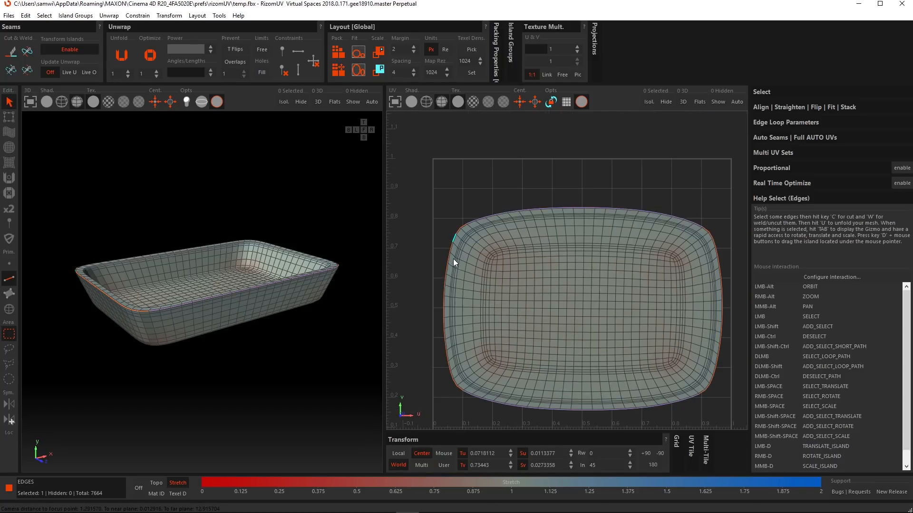
{"action": "scroll", "coordinate": [476, 284], "scroll_direction": "up", "scroll_amount": 5}
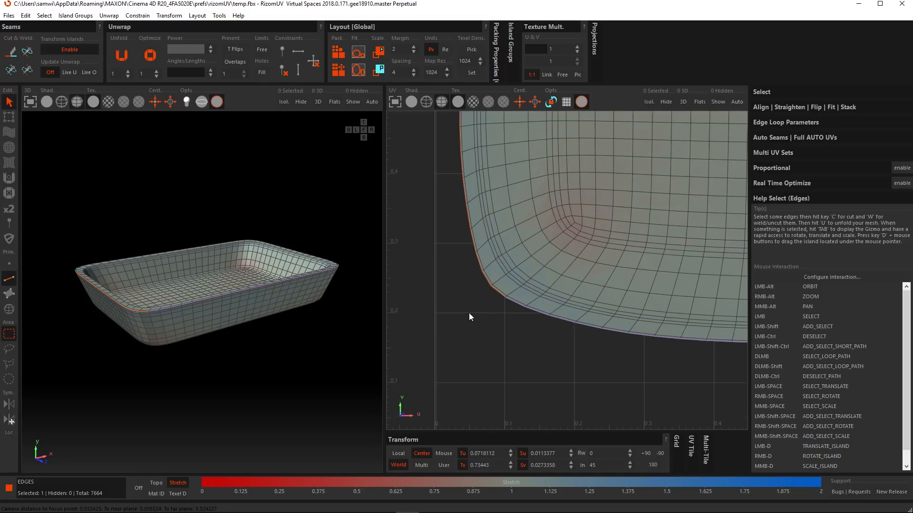
{"action": "double_click", "coordinate": [478, 263]}
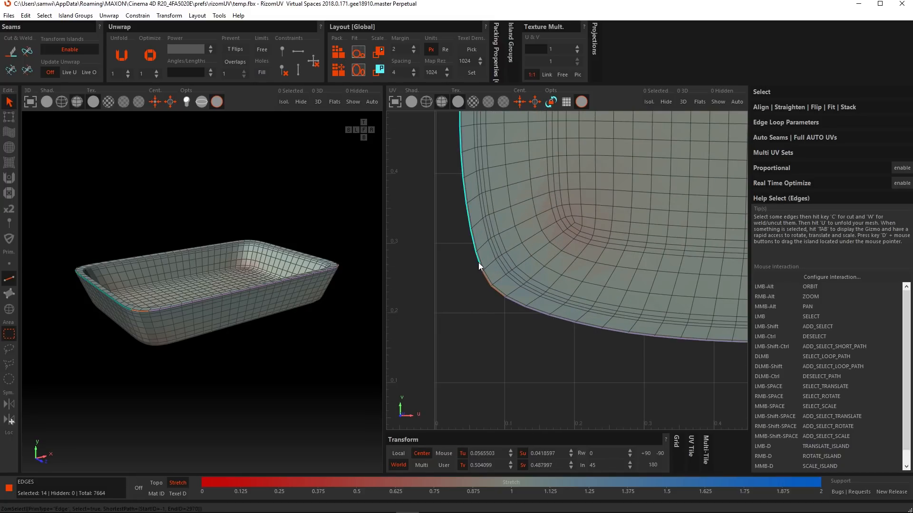
{"action": "left_click", "coordinate": [298, 70]}
Step: Constrain the border edges along the right short side of the same tray island to vertical, and unfold the island
{"action": "scroll", "coordinate": [545, 217], "scroll_direction": "down", "scroll_amount": 5}
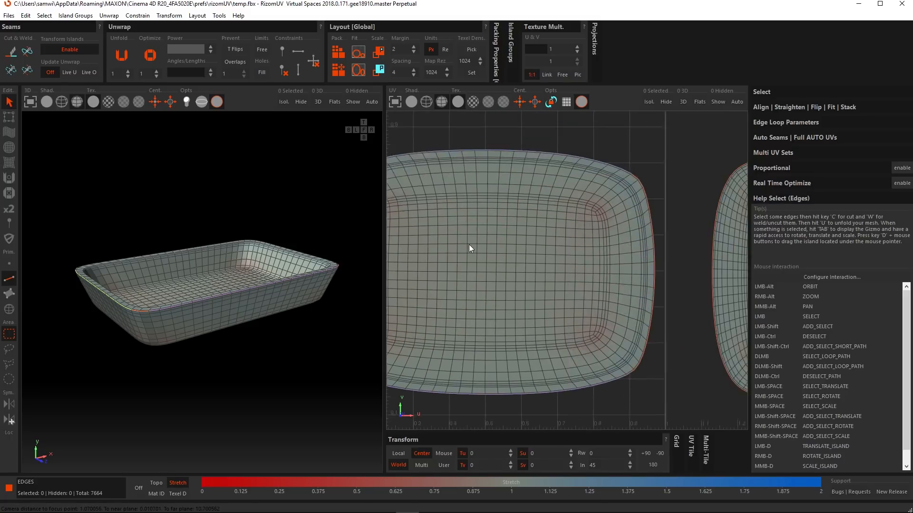
{"action": "middle_click_drag", "start_coordinate": [469, 244], "coordinate": [436, 241], "text": "alt"}
{"action": "scroll", "coordinate": [560, 188], "scroll_direction": "up", "scroll_amount": 5}
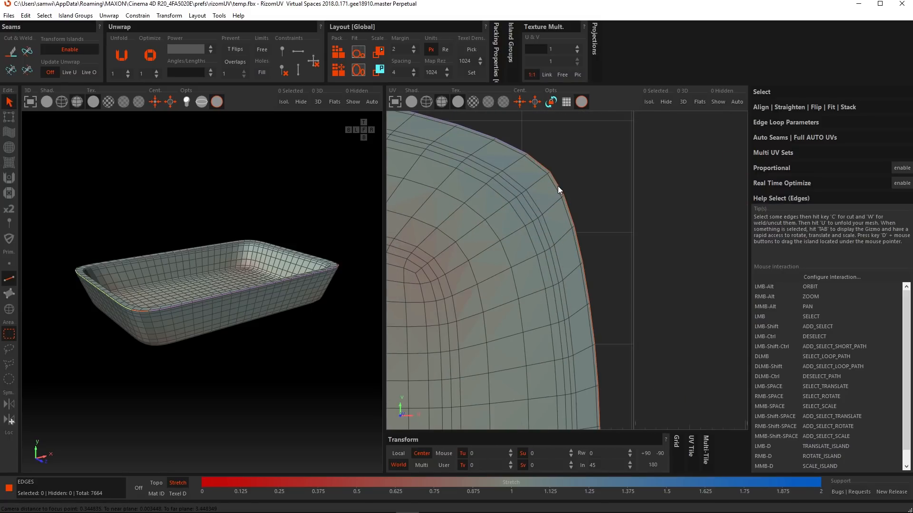
{"action": "left_click", "coordinate": [558, 186]}
{"action": "scroll", "coordinate": [549, 338], "scroll_direction": "down", "scroll_amount": 5}
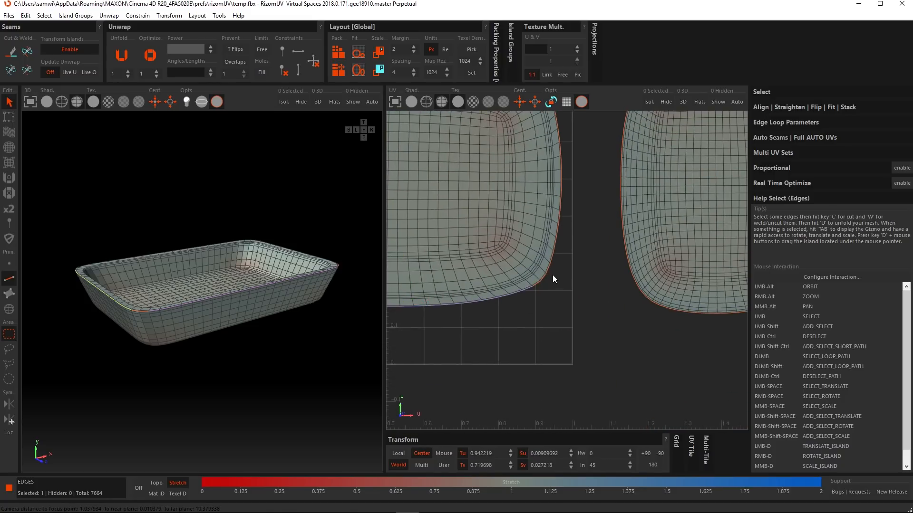
{"action": "scroll", "coordinate": [552, 275], "scroll_direction": "up", "scroll_amount": 4}
{"action": "double_click", "coordinate": [540, 281]}
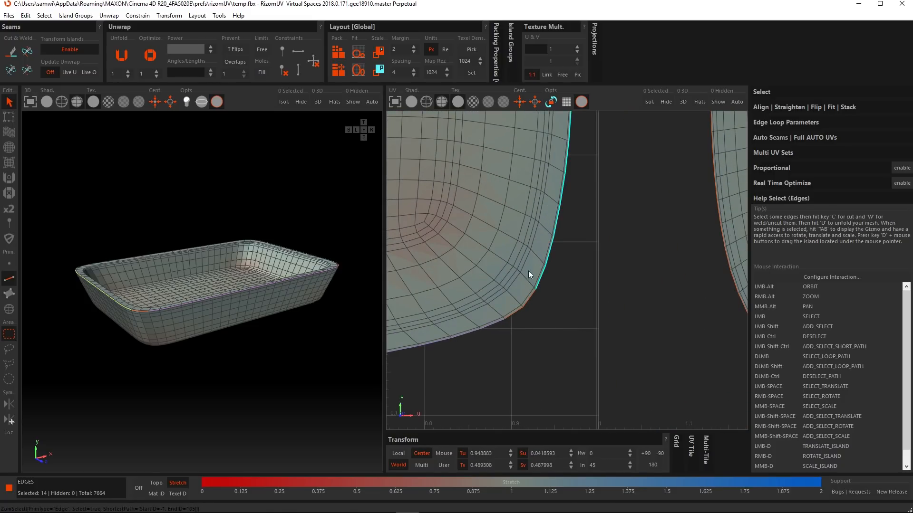
{"action": "scroll", "coordinate": [519, 259], "scroll_direction": "down", "scroll_amount": 5}
{"action": "scroll", "coordinate": [538, 248], "scroll_direction": "up", "scroll_amount": 2}
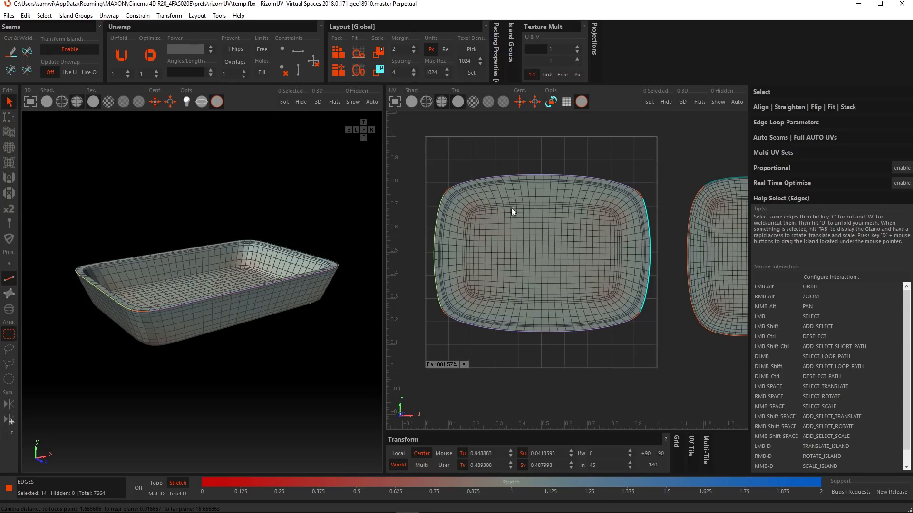
{"action": "left_click", "coordinate": [295, 70]}
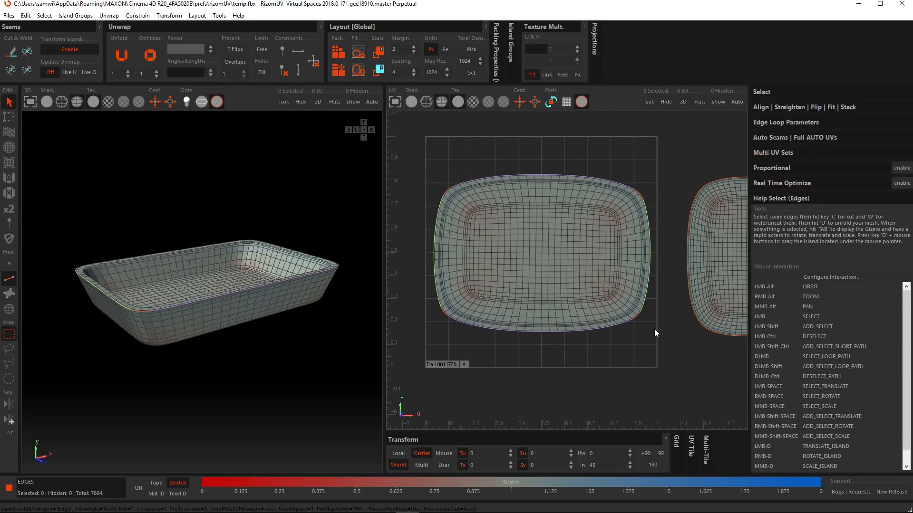
{"action": "key", "text": "u"}
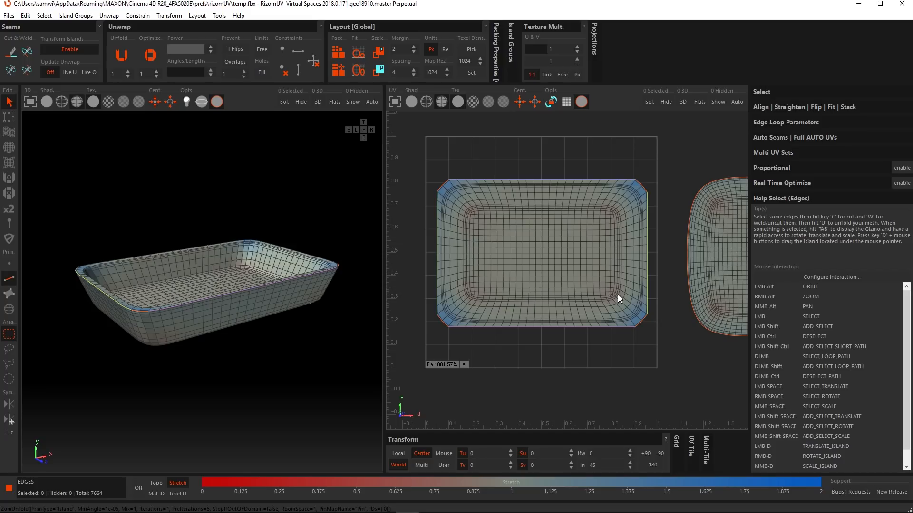
Step: Remove the constraints from the entire border loop of the larger tray island and unfold it again
{"action": "scroll", "coordinate": [618, 296], "scroll_direction": "up", "scroll_amount": 5}
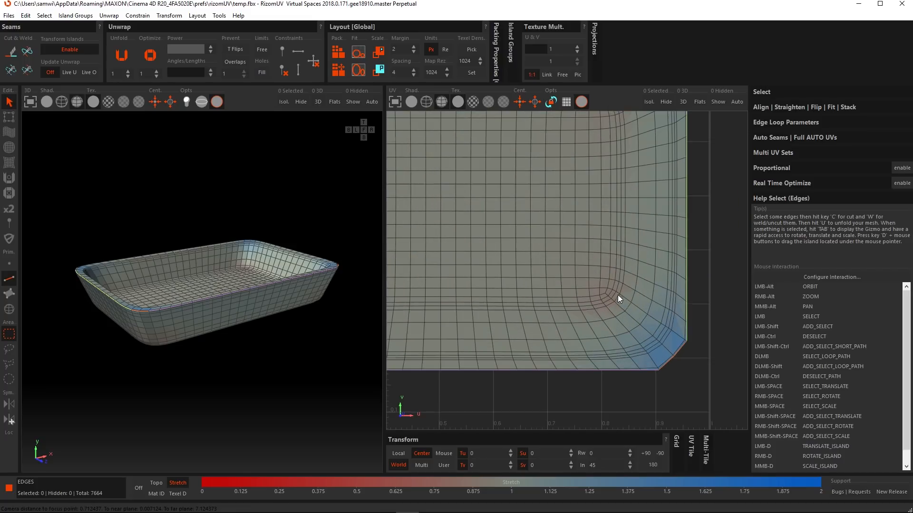
{"action": "double_click", "coordinate": [687, 326]}
{"action": "scroll", "coordinate": [675, 318], "scroll_direction": "down", "scroll_amount": 5}
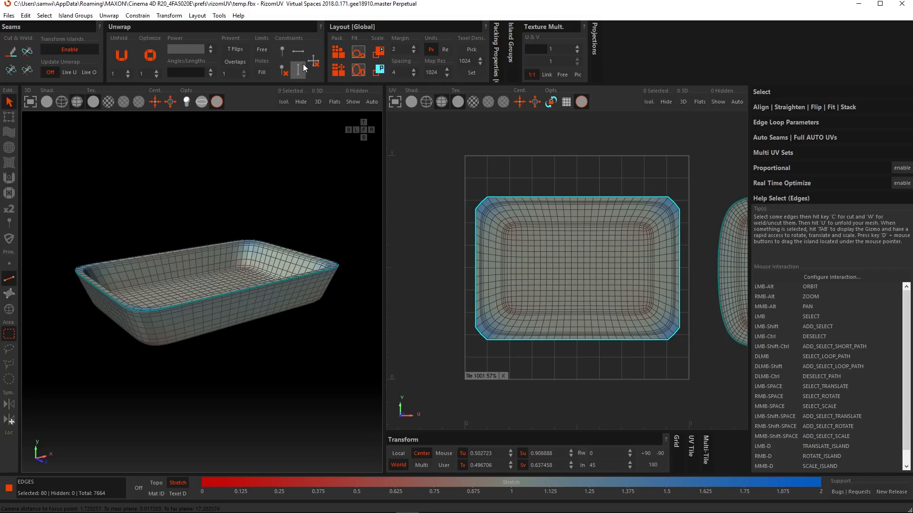
{"action": "left_click", "coordinate": [315, 57]}
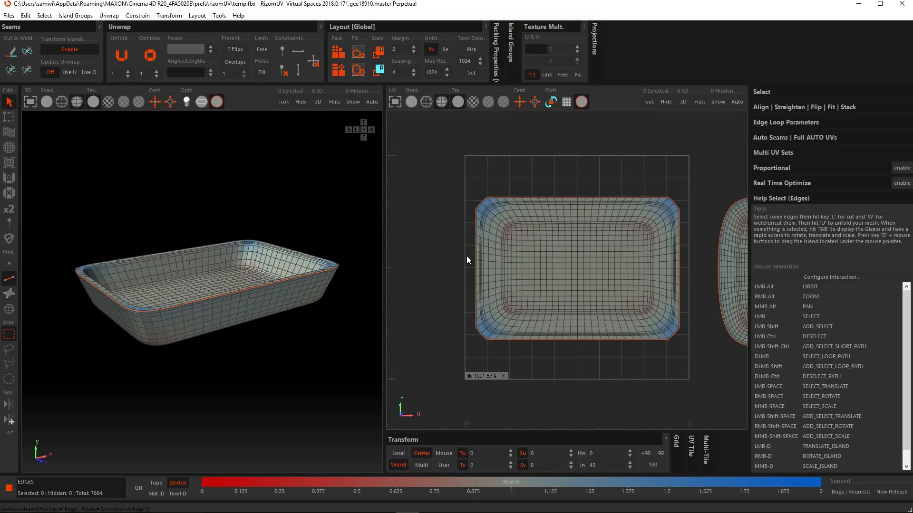
{"action": "key", "text": "u"}
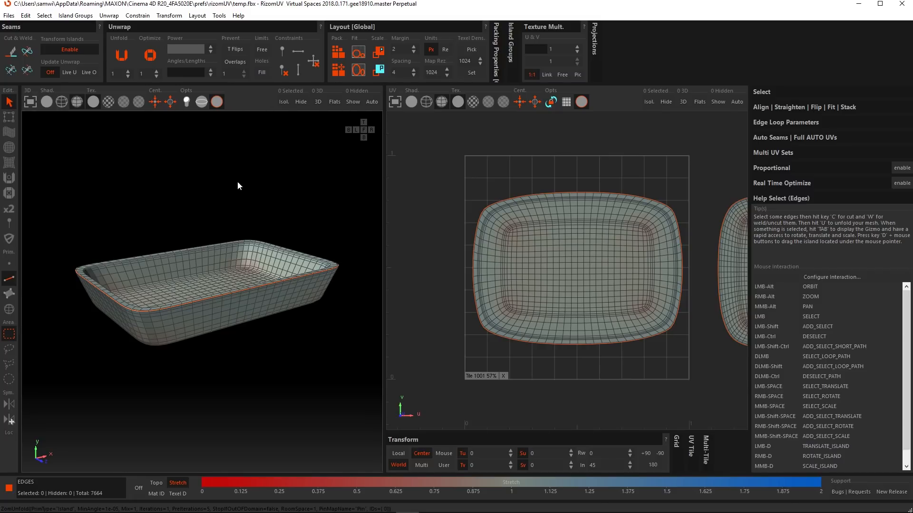
Step: Distort the larger tray island with Drag brush strokes in several areas, raising the brush radius to 0.38 for the final strokes
{"action": "left_click", "coordinate": [9, 133]}
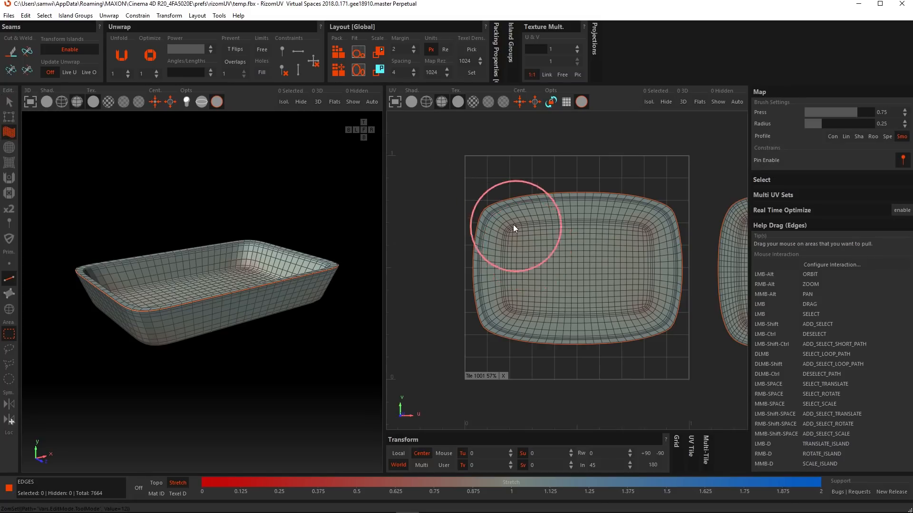
{"action": "left_click_drag", "start_coordinate": [510, 230], "coordinate": [501, 202]}
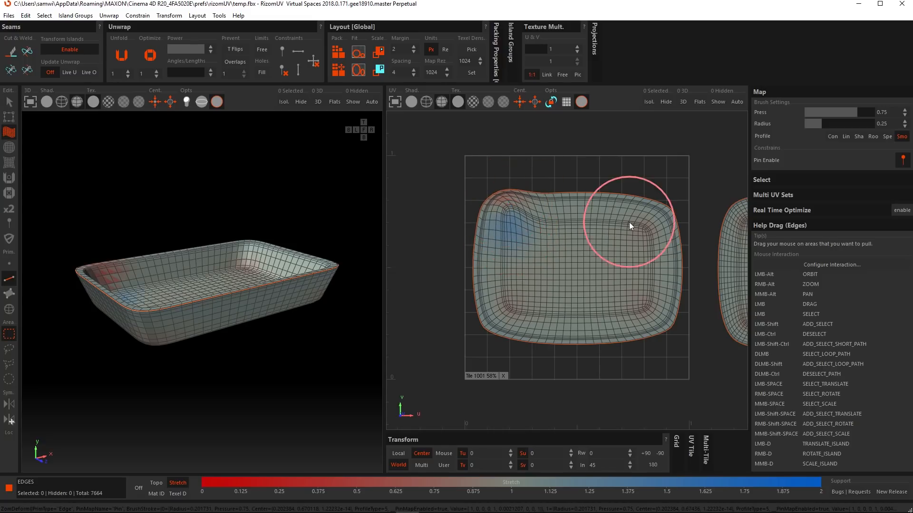
{"action": "left_click_drag", "start_coordinate": [607, 215], "coordinate": [618, 181]}
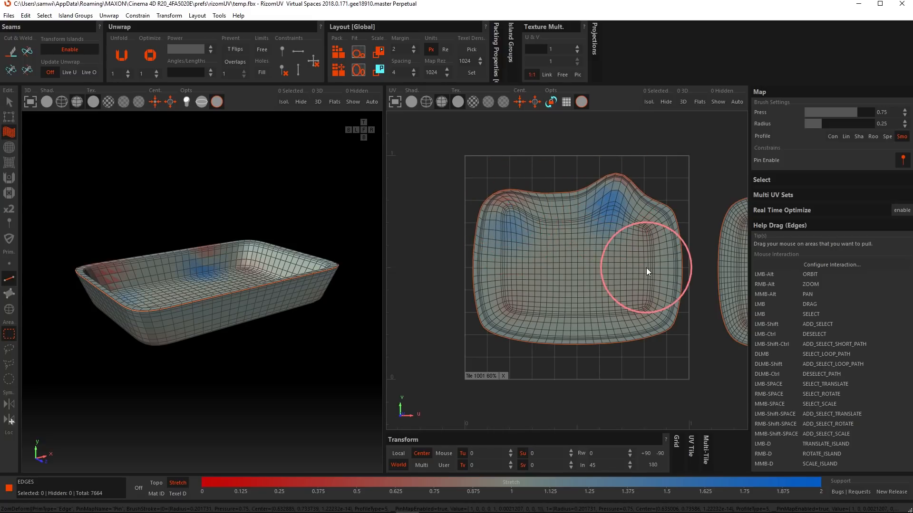
{"action": "mouse_move", "coordinate": [646, 268]}
{"action": "left_mouse_down"}
{"action": "mouse_move", "coordinate": [636, 268]}
{"action": "mouse_move", "coordinate": [654, 264]}
{"action": "left_mouse_up"}
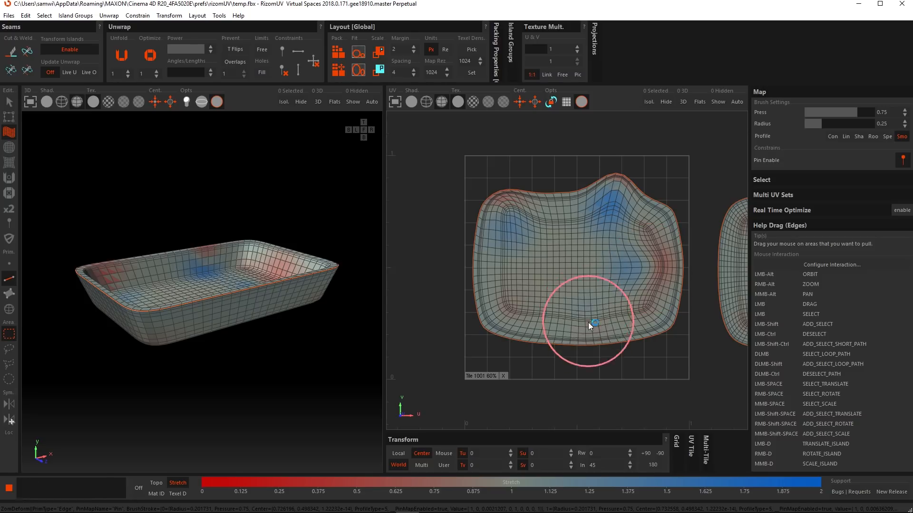
{"action": "mouse_move", "coordinate": [589, 323]}
{"action": "left_mouse_down"}
{"action": "mouse_move", "coordinate": [586, 356]}
{"action": "mouse_move", "coordinate": [591, 342]}
{"action": "left_mouse_up"}
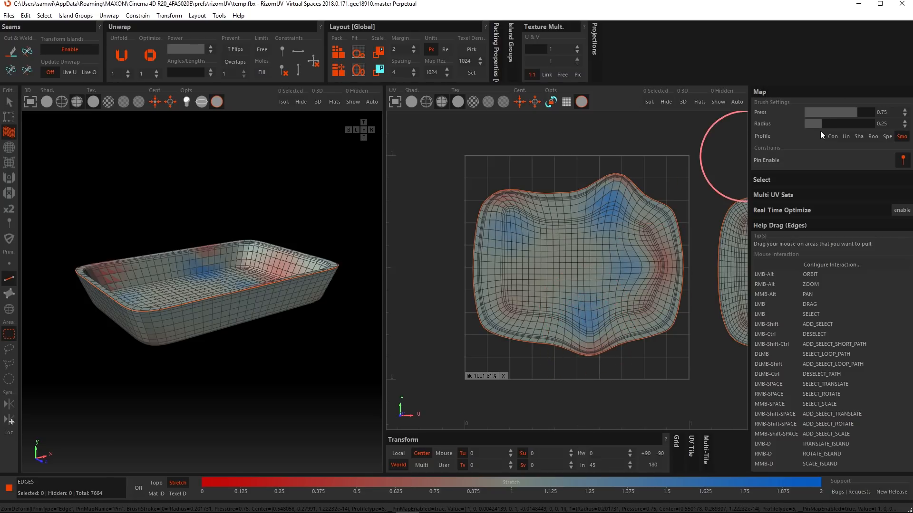
{"action": "left_click", "coordinate": [831, 124]}
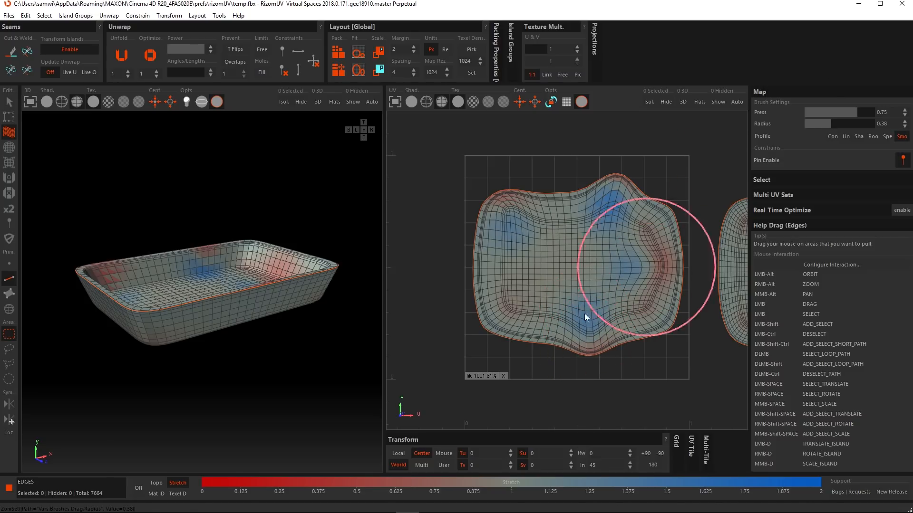
{"action": "mouse_move", "coordinate": [493, 338]}
{"action": "left_mouse_down"}
{"action": "mouse_move", "coordinate": [504, 253]}
{"action": "mouse_move", "coordinate": [472, 234]}
{"action": "mouse_move", "coordinate": [552, 207]}
{"action": "mouse_move", "coordinate": [581, 260]}
{"action": "mouse_move", "coordinate": [564, 272]}
{"action": "mouse_move", "coordinate": [573, 281]}
{"action": "left_mouse_up"}
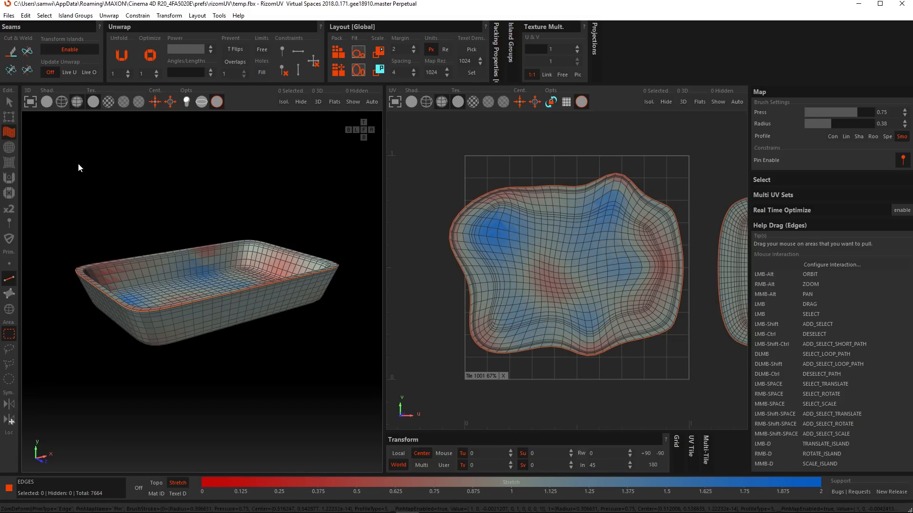
Step: Select the points in the upper-left part of the distorted tray island, pin them, and unfold the island
{"action": "left_click", "coordinate": [9, 101]}
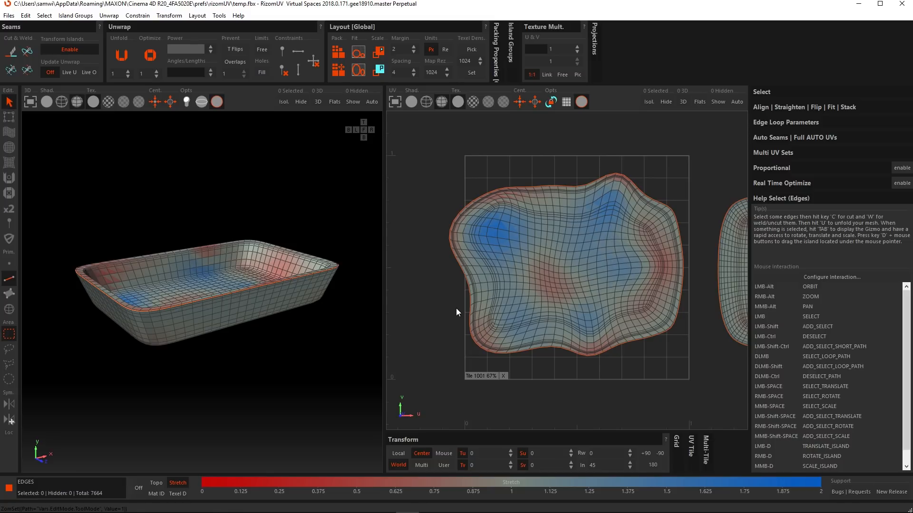
{"action": "left_click", "coordinate": [9, 263]}
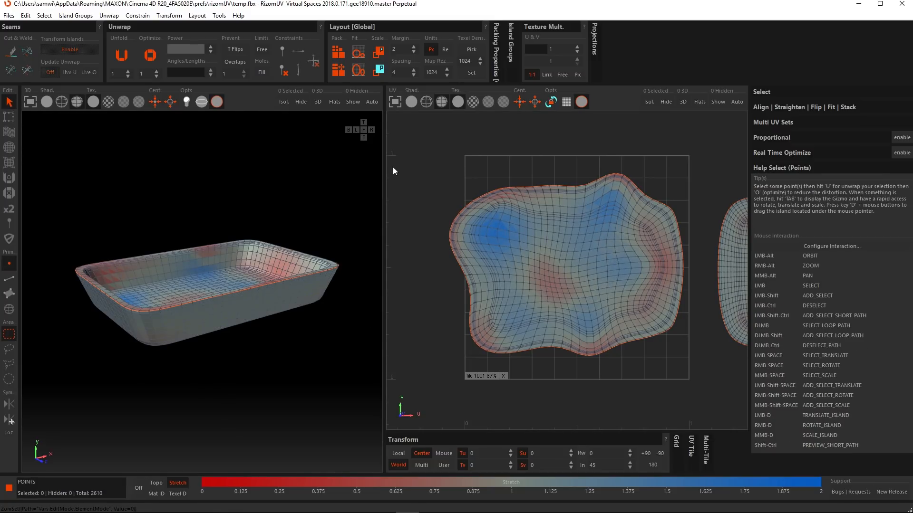
{"action": "left_click_drag", "start_coordinate": [426, 149], "coordinate": [556, 263]}
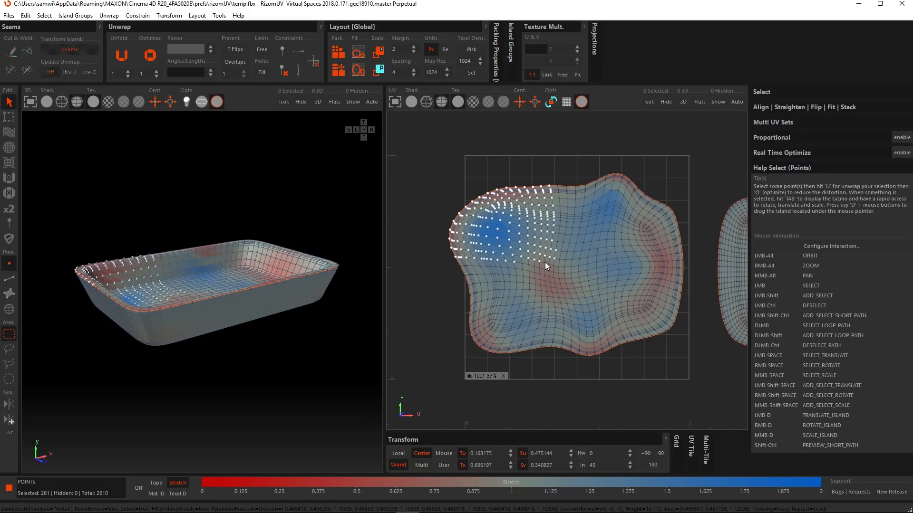
{"action": "left_click", "coordinate": [282, 50]}
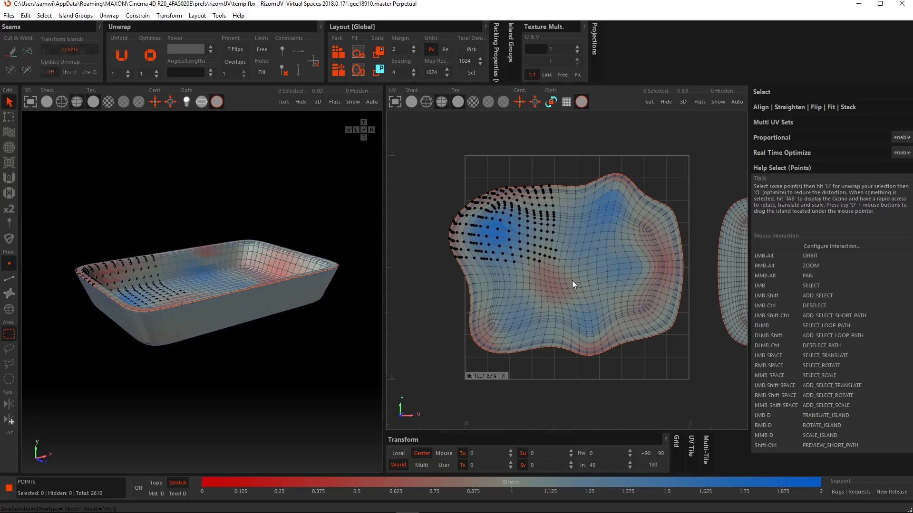
{"action": "key", "text": "u"}
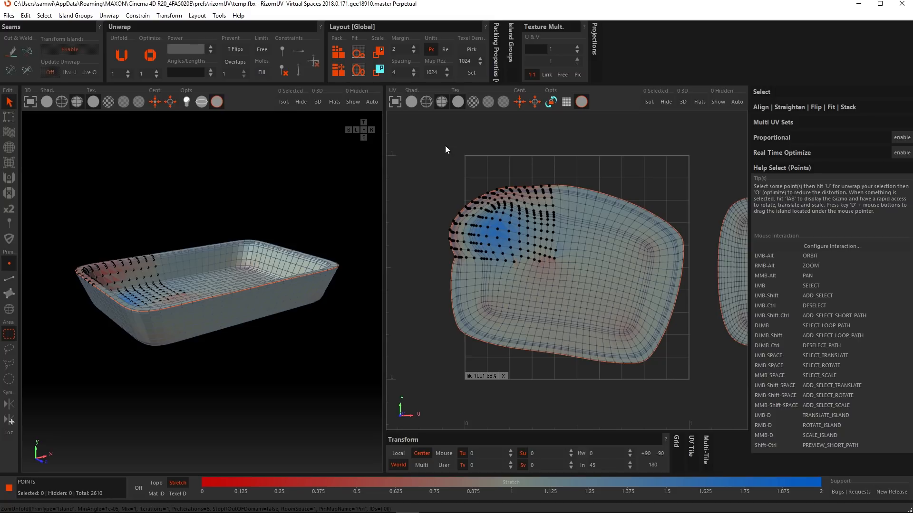
Step: Select the pinned upper-left area of the tray island, unpin its points, and unfold the island again
{"action": "left_click_drag", "start_coordinate": [427, 148], "coordinate": [568, 283]}
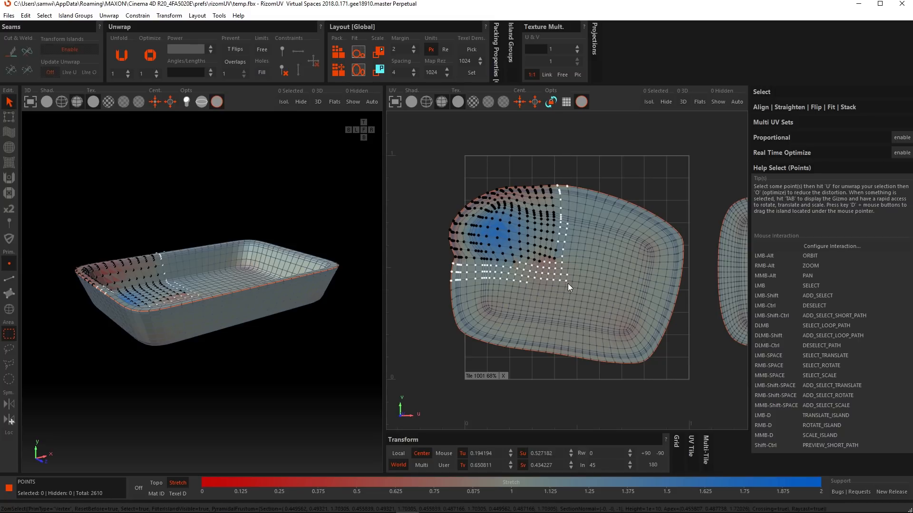
{"action": "left_click", "coordinate": [286, 72]}
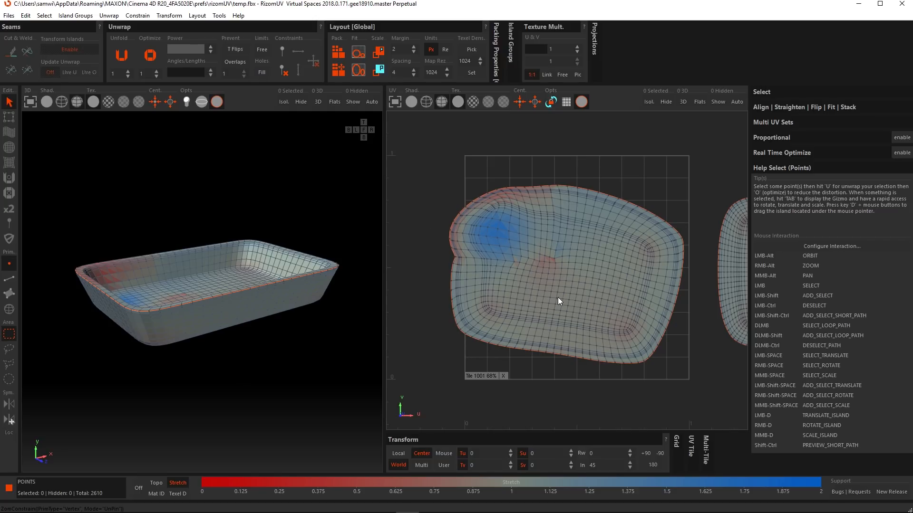
{"action": "key", "text": "u"}
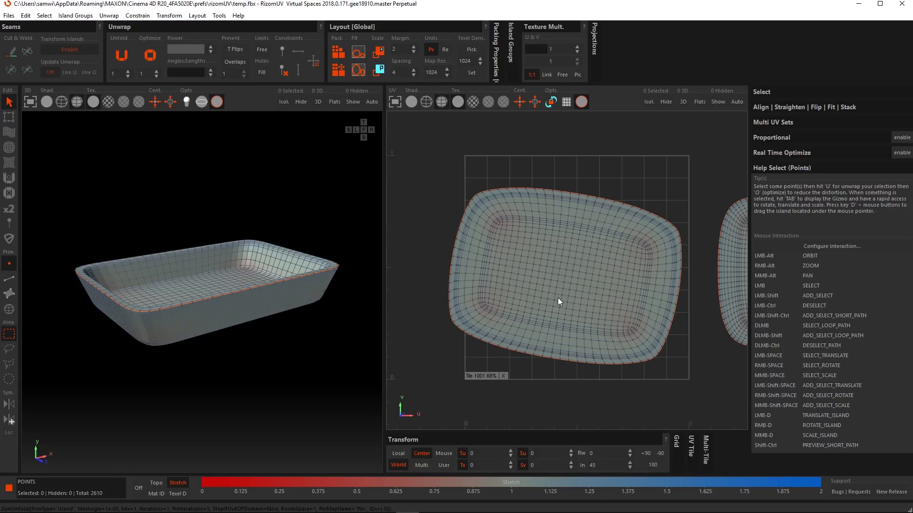
Step: Undo the point pinning, unpinning and unfolding operations back to the brush-distorted tray island
{"action": "key", "text": "ctrl+z"}
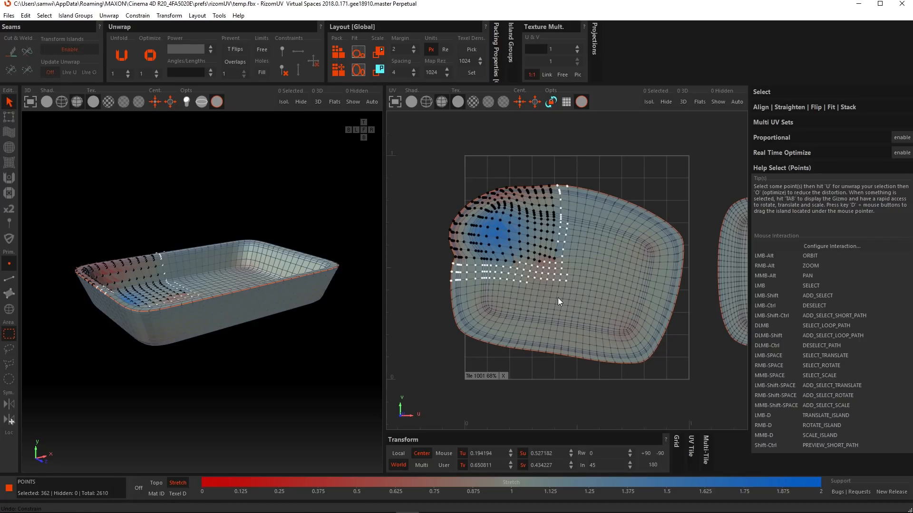
{"action": "key", "text": "ctrl+z"}
{"action": "key", "text": "ctrl+z"}
{"action": "key", "text": "ctrl+z"}
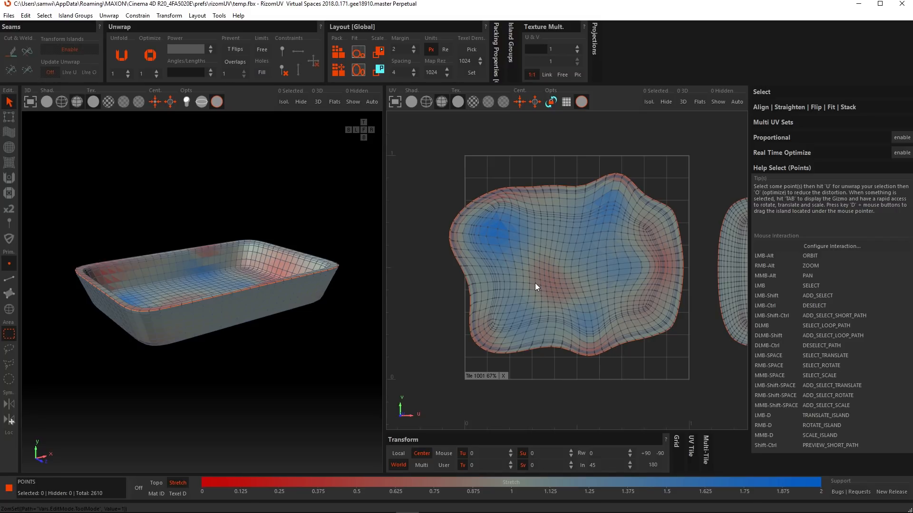
Step: Try painting pins across the upper half of the distorted tray island with the Pin brush, and undo the painting
{"action": "left_click", "coordinate": [8, 221]}
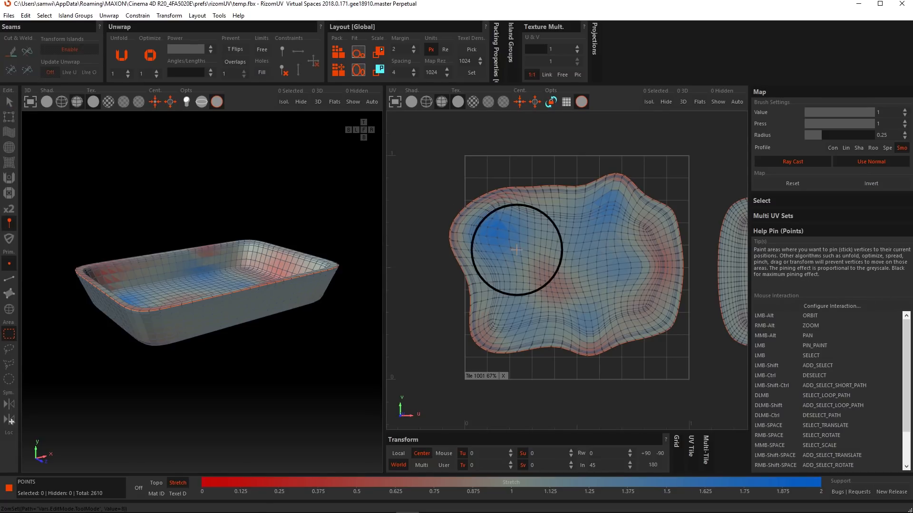
{"action": "mouse_move", "coordinate": [471, 235]}
{"action": "left_mouse_down"}
{"action": "mouse_move", "coordinate": [543, 221]}
{"action": "mouse_move", "coordinate": [650, 224]}
{"action": "left_mouse_up"}
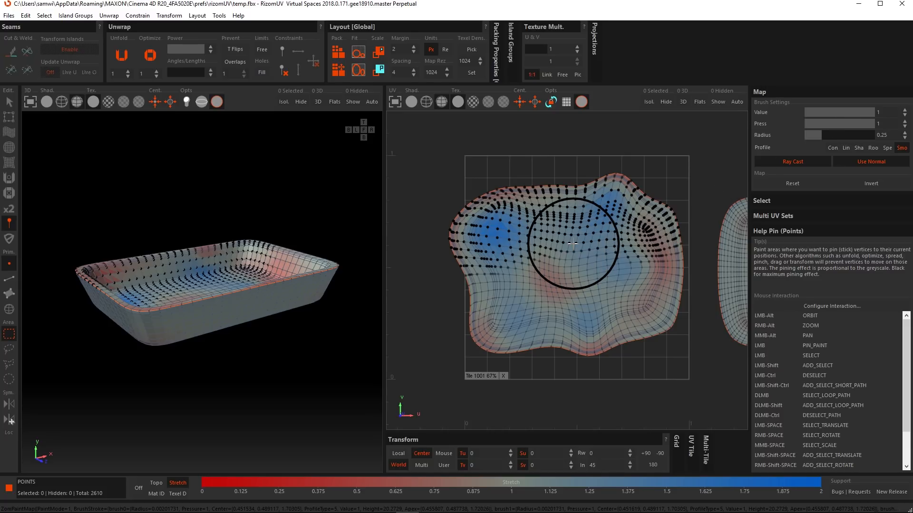
{"action": "key", "text": "ctrl+z"}
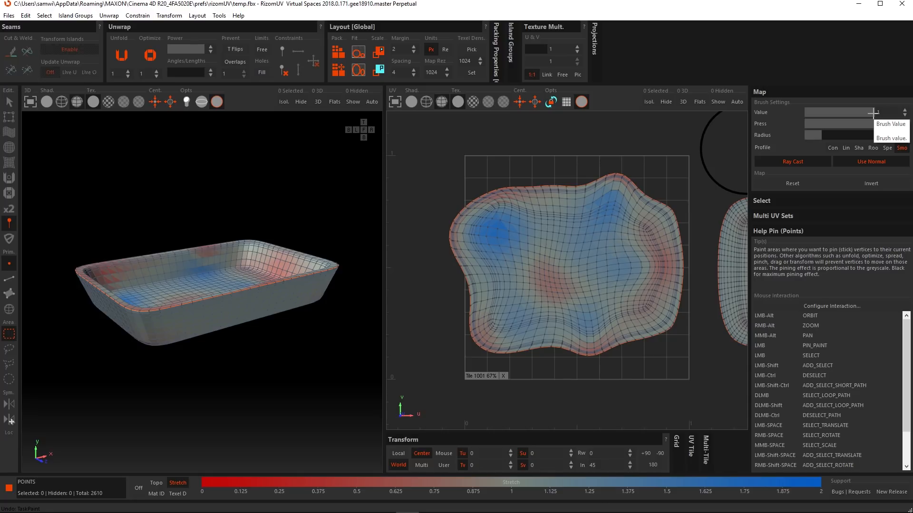
Step: Try painting pins across the tray island's upper half with the Pin brush value at 0.19 and at 1, undoing each stroke
{"action": "left_click_drag", "start_coordinate": [873, 113], "coordinate": [822, 118]}
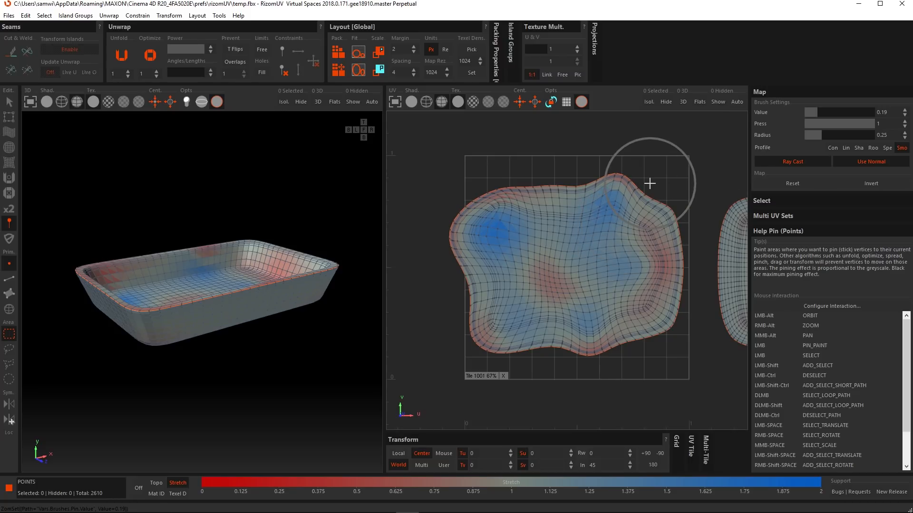
{"action": "mouse_move", "coordinate": [642, 205]}
{"action": "left_mouse_down"}
{"action": "mouse_move", "coordinate": [633, 219]}
{"action": "mouse_move", "coordinate": [579, 235]}
{"action": "mouse_move", "coordinate": [498, 238]}
{"action": "left_mouse_up"}
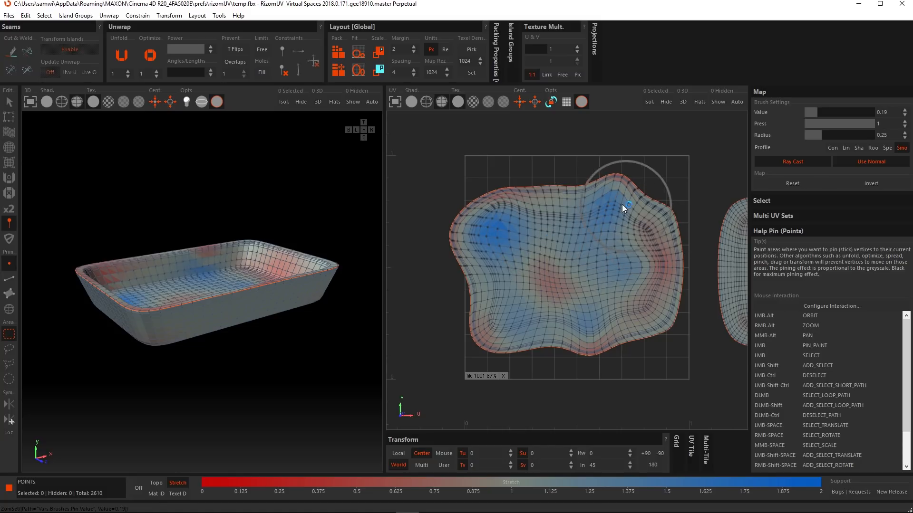
{"action": "mouse_move", "coordinate": [622, 205]}
{"action": "left_mouse_down"}
{"action": "mouse_move", "coordinate": [492, 217]}
{"action": "mouse_move", "coordinate": [500, 220]}
{"action": "left_mouse_up"}
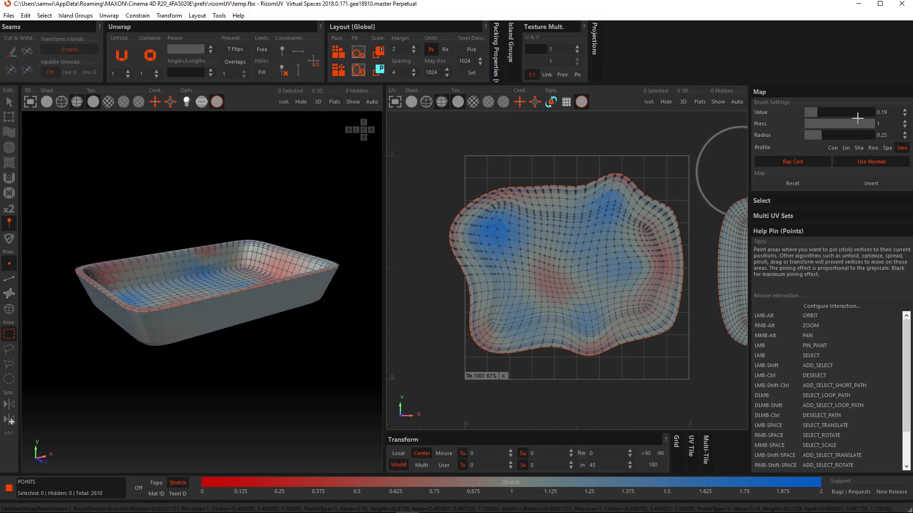
{"action": "key", "text": "ctrl+z"}
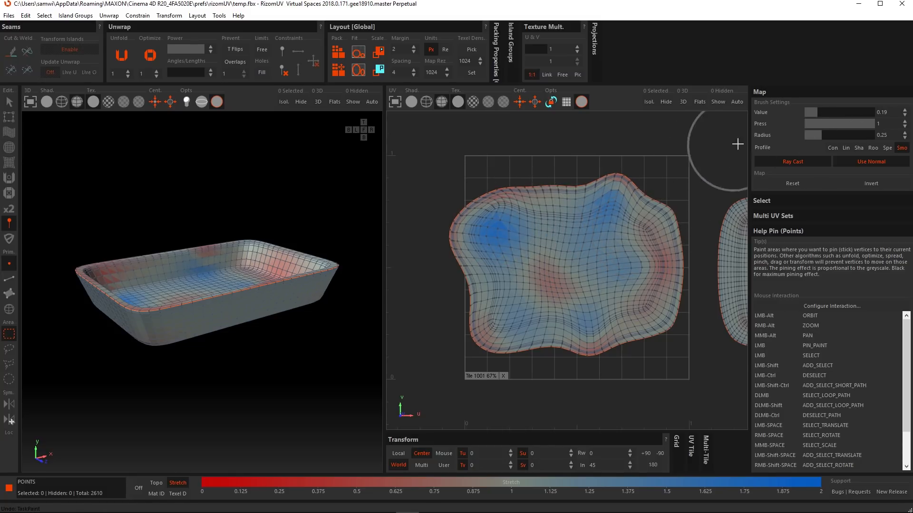
{"action": "left_click_drag", "start_coordinate": [811, 109], "coordinate": [880, 111]}
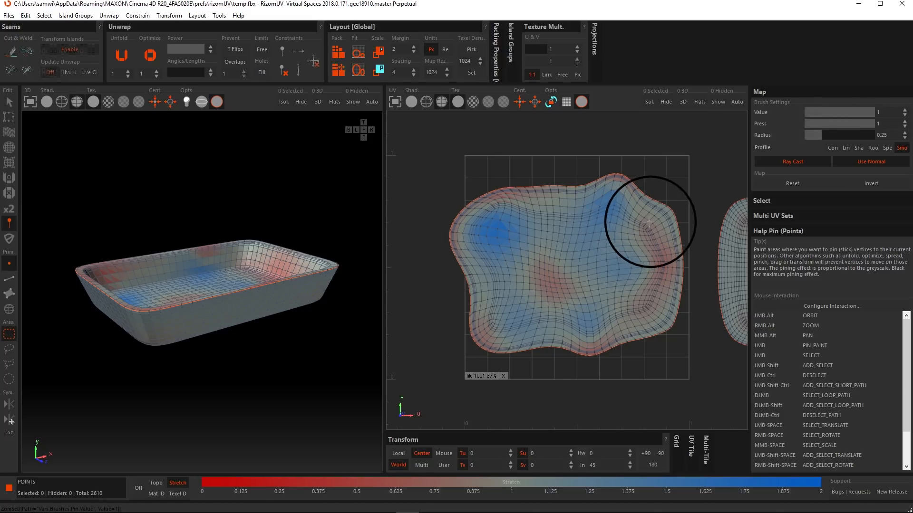
{"action": "left_click_drag", "start_coordinate": [666, 216], "coordinate": [585, 226]}
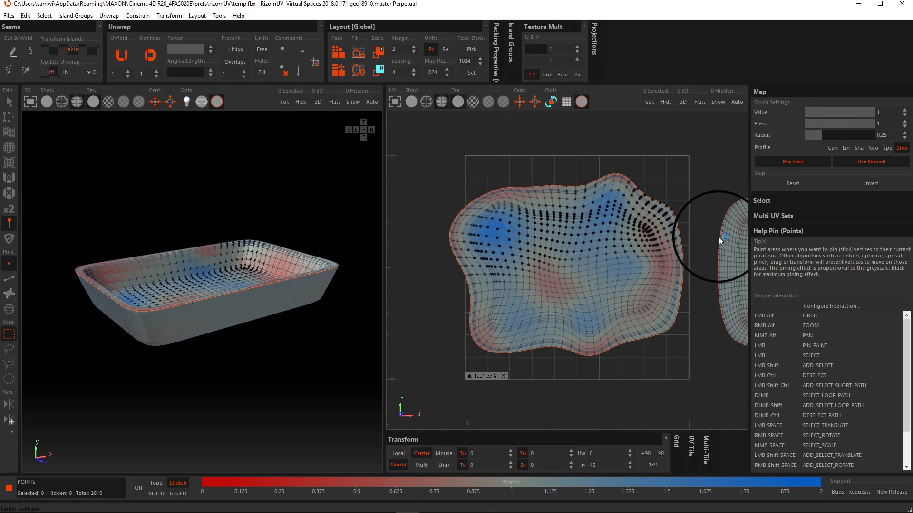
{"action": "key", "text": "ctrl+z"}
Step: Try painting the tray island's upper half with the Pin brush value at 0 and again at 1, undoing each stroke
{"action": "left_click_drag", "start_coordinate": [856, 116], "coordinate": [803, 115]}
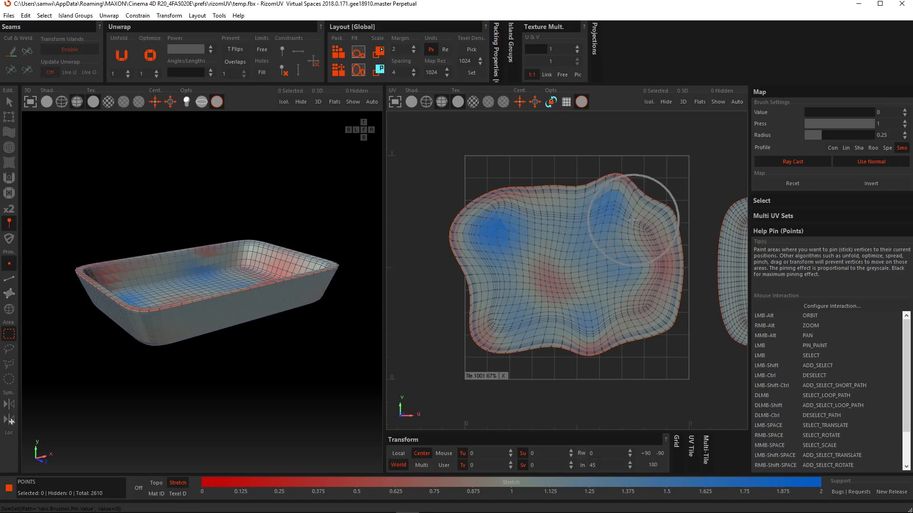
{"action": "left_click_drag", "start_coordinate": [546, 233], "coordinate": [478, 246]}
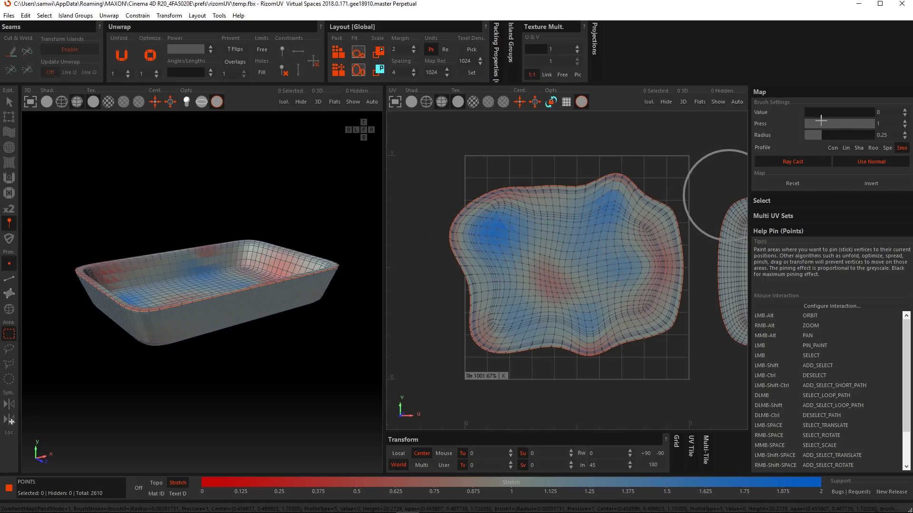
{"action": "key", "text": "ctrl+z"}
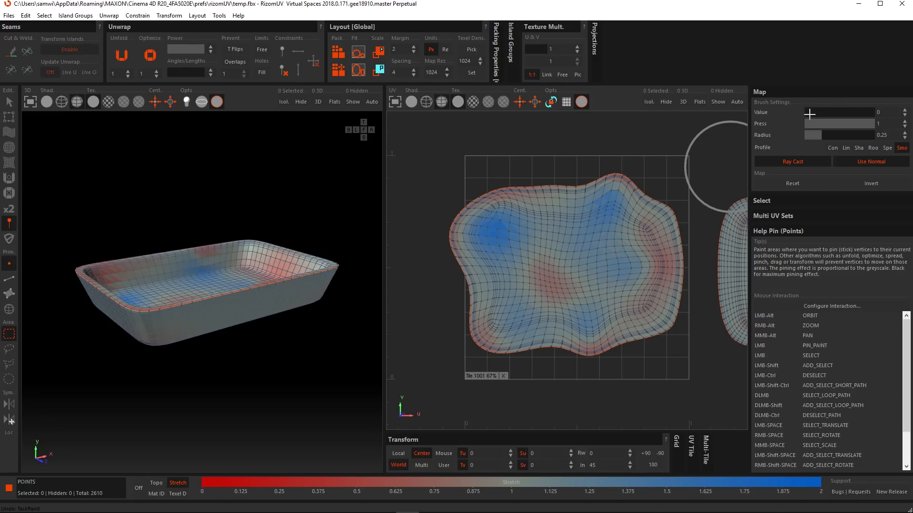
{"action": "left_click_drag", "start_coordinate": [809, 114], "coordinate": [877, 114]}
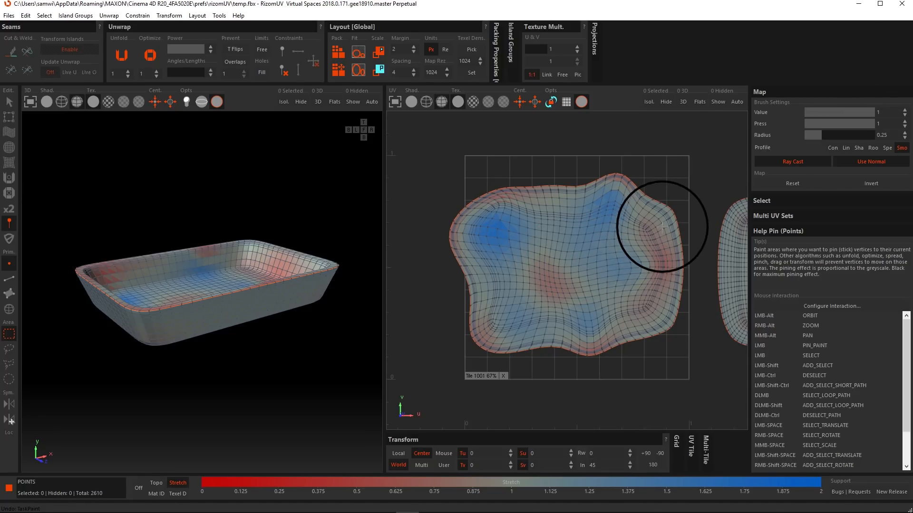
{"action": "mouse_move", "coordinate": [662, 224]}
{"action": "left_mouse_down"}
{"action": "mouse_move", "coordinate": [611, 205]}
{"action": "mouse_move", "coordinate": [483, 230]}
{"action": "left_mouse_up"}
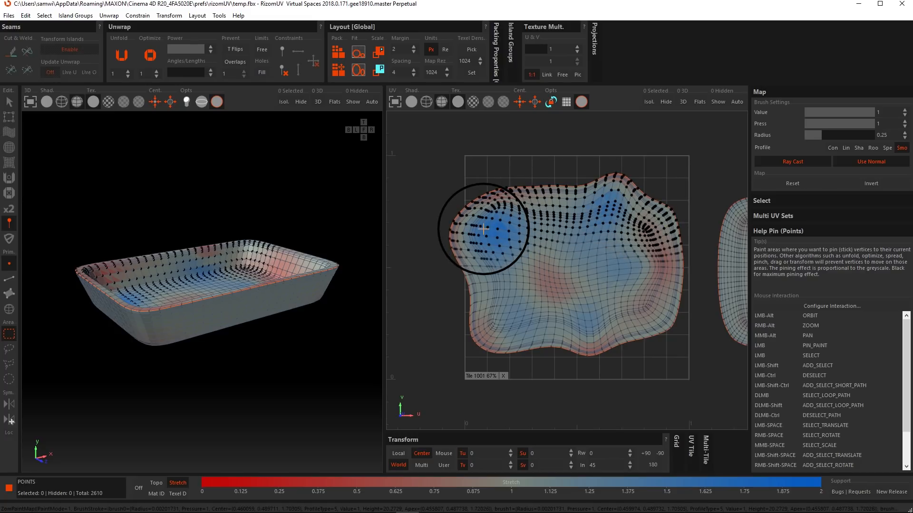
{"action": "key", "text": "ctrl+z"}
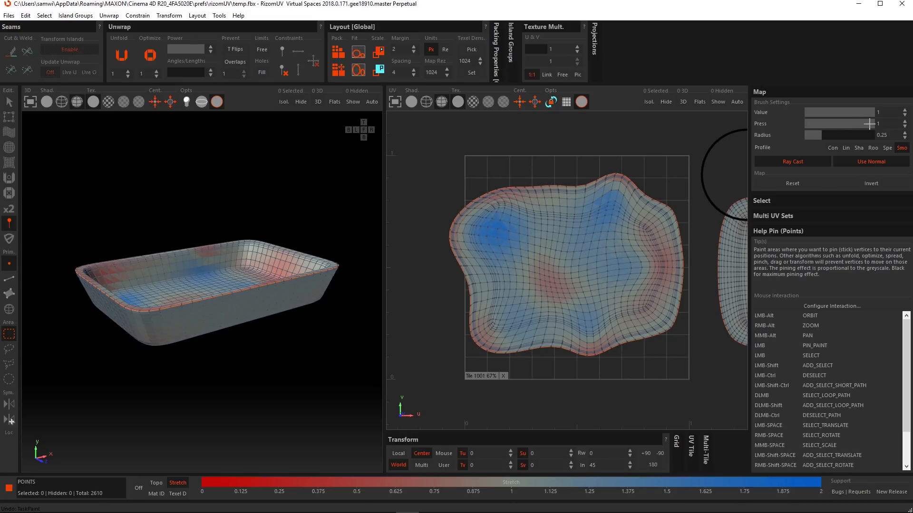
Step: Try painting pins across the tray island at a brush pressure of 0.12 and at a lower one, undoing the strokes
{"action": "left_click_drag", "start_coordinate": [852, 123], "coordinate": [813, 124]}
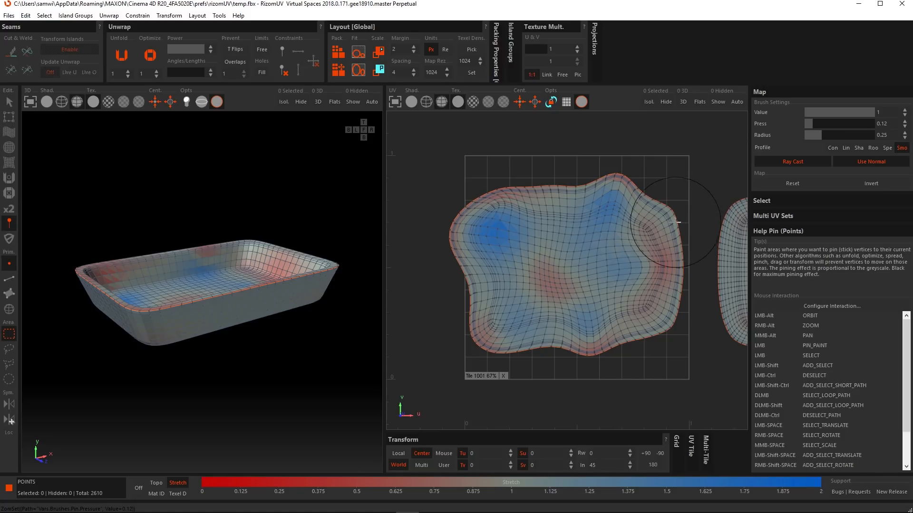
{"action": "mouse_move", "coordinate": [679, 222]}
{"action": "left_mouse_down"}
{"action": "mouse_move", "coordinate": [553, 218]}
{"action": "mouse_move", "coordinate": [480, 240]}
{"action": "mouse_move", "coordinate": [553, 233]}
{"action": "mouse_move", "coordinate": [647, 278]}
{"action": "left_mouse_up"}
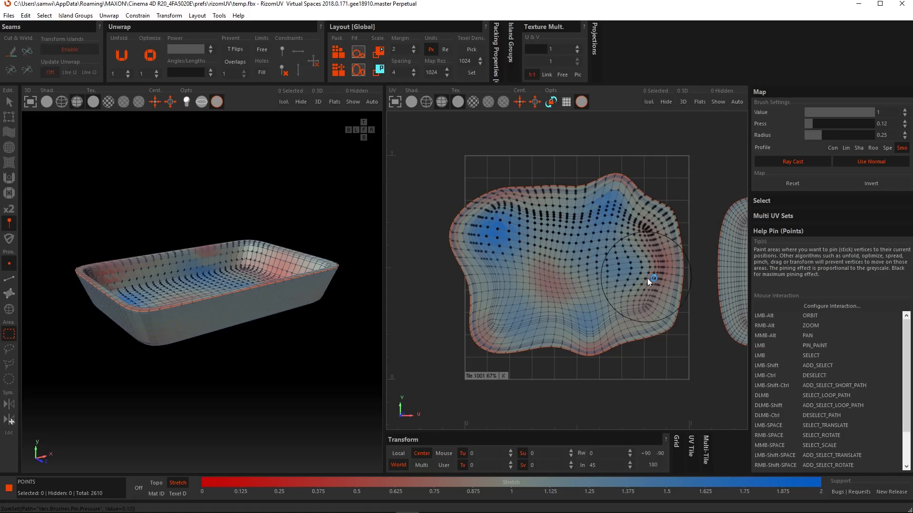
{"action": "key", "text": "ctrl+z"}
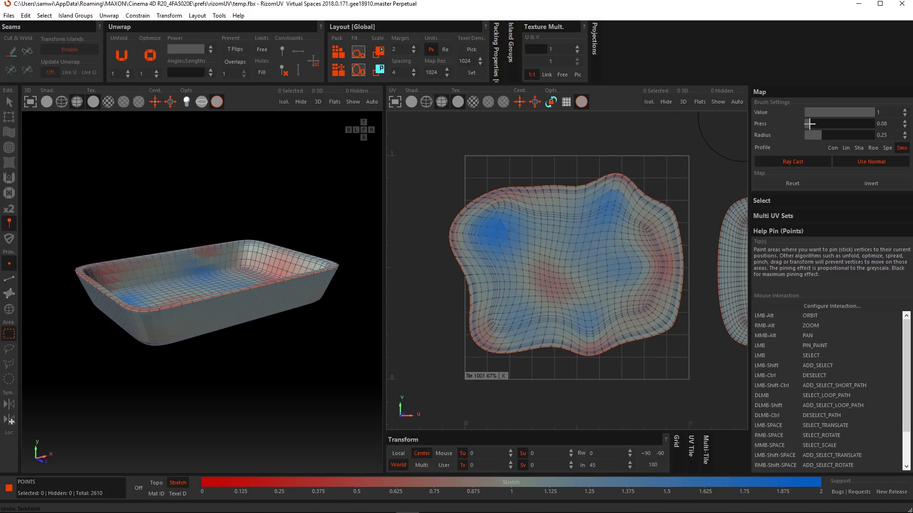
{"action": "left_click_drag", "start_coordinate": [809, 123], "coordinate": [807, 124]}
{"action": "mouse_move", "coordinate": [672, 212]}
{"action": "left_mouse_down"}
{"action": "mouse_move", "coordinate": [546, 235]}
{"action": "mouse_move", "coordinate": [512, 259]}
{"action": "mouse_move", "coordinate": [515, 247]}
{"action": "mouse_move", "coordinate": [540, 265]}
{"action": "mouse_move", "coordinate": [626, 267]}
{"action": "mouse_move", "coordinate": [650, 278]}
{"action": "mouse_move", "coordinate": [568, 313]}
{"action": "mouse_move", "coordinate": [486, 266]}
{"action": "mouse_move", "coordinate": [503, 227]}
{"action": "left_mouse_up"}
{"action": "key", "text": "ctrl+z"}
{"action": "key", "text": "ctrl+z"}
{"action": "key", "text": "ctrl+z"}
Step: Set the Pin brush pressure back to 1 and its radius to 0.26
{"action": "left_click_drag", "start_coordinate": [812, 124], "coordinate": [878, 124]}
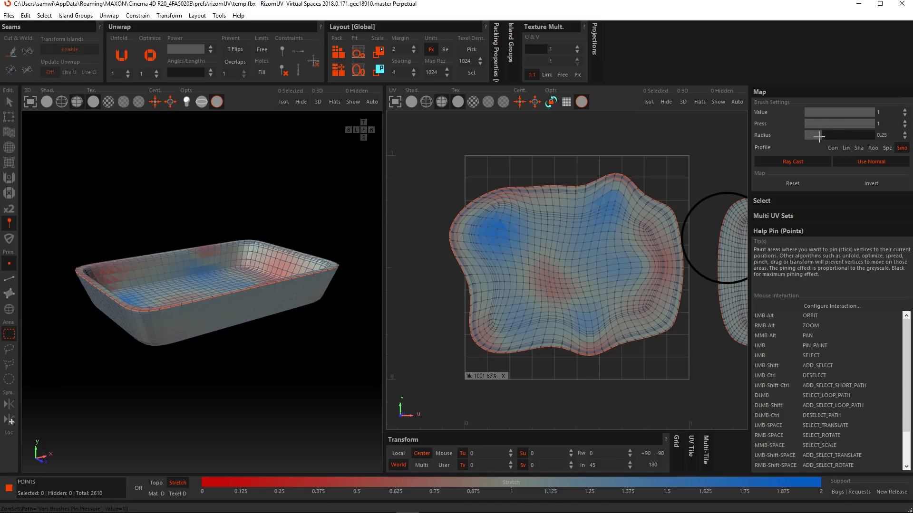
{"action": "left_click_drag", "start_coordinate": [819, 136], "coordinate": [827, 135]}
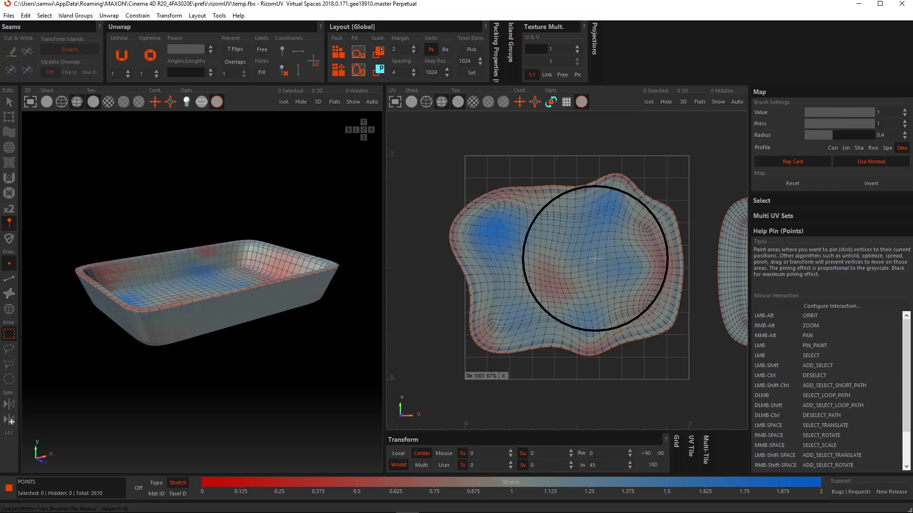
{"action": "left_click", "coordinate": [821, 137]}
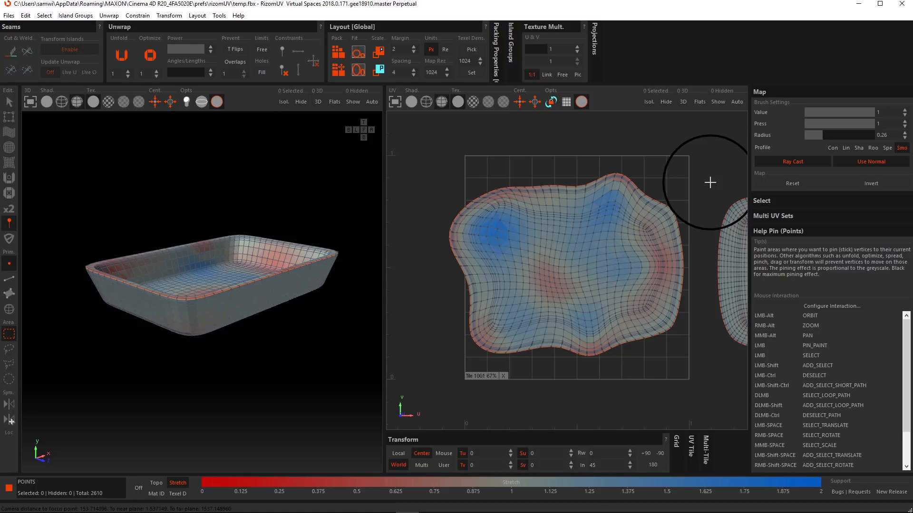
Step: Try painting pins on the tray's lower outer corner in the 3D view with Ray Cast on, and undo the stroke
{"action": "mouse_move", "coordinate": [212, 311]}
{"action": "left_mouse_down", "text": "alt"}
{"action": "mouse_move", "coordinate": [219, 292]}
{"action": "mouse_move", "coordinate": [216, 314]}
{"action": "mouse_move", "coordinate": [200, 302]}
{"action": "mouse_move", "coordinate": [275, 302]}
{"action": "mouse_move", "coordinate": [170, 293]}
{"action": "mouse_move", "coordinate": [164, 319]}
{"action": "mouse_move", "coordinate": [256, 315]}
{"action": "mouse_move", "coordinate": [216, 295]}
{"action": "mouse_move", "coordinate": [195, 307]}
{"action": "mouse_move", "coordinate": [257, 306]}
{"action": "mouse_move", "coordinate": [252, 338]}
{"action": "left_mouse_up", "text": "alt"}
{"action": "scroll", "coordinate": [203, 319], "scroll_direction": "up", "scroll_amount": 4}
{"action": "scroll", "coordinate": [187, 312], "scroll_direction": "up", "scroll_amount": 2}
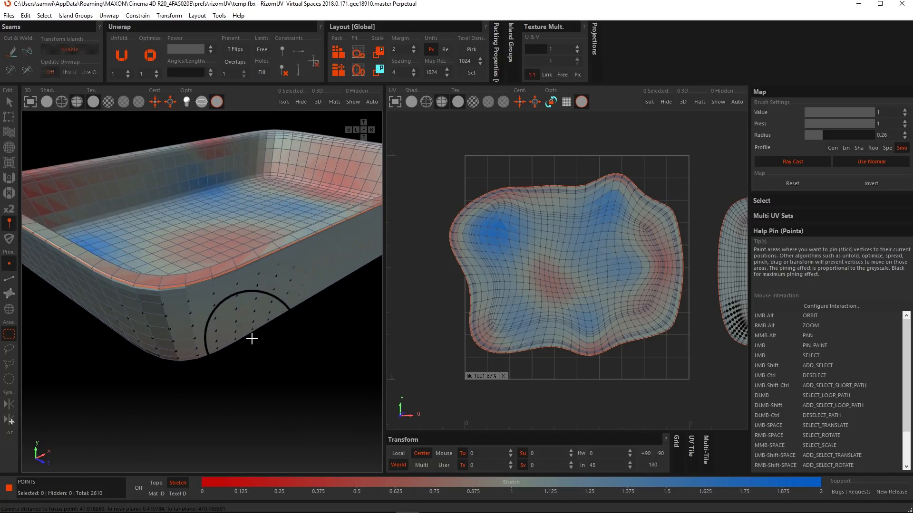
{"action": "mouse_move", "coordinate": [220, 313]}
{"action": "left_mouse_down", "text": "alt"}
{"action": "mouse_move", "coordinate": [219, 323]}
{"action": "mouse_move", "coordinate": [216, 261]}
{"action": "mouse_move", "coordinate": [329, 298]}
{"action": "mouse_move", "coordinate": [371, 296]}
{"action": "mouse_move", "coordinate": [194, 299]}
{"action": "mouse_move", "coordinate": [221, 292]}
{"action": "left_mouse_up", "text": "alt"}
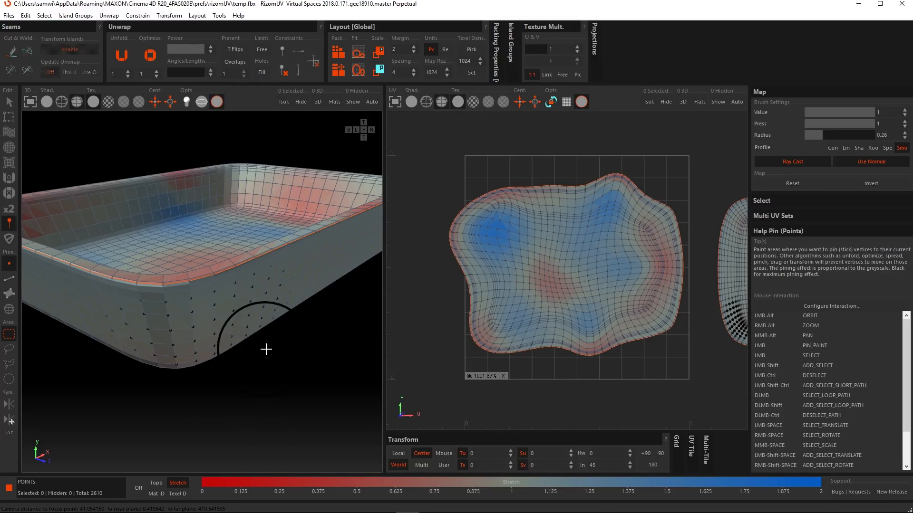
{"action": "key", "text": "ctrl+z"}
Step: Disable Ray Cast for the Pin brush and paint pins through the tray's outer corner in the 3D view
{"action": "left_click", "coordinate": [798, 160]}
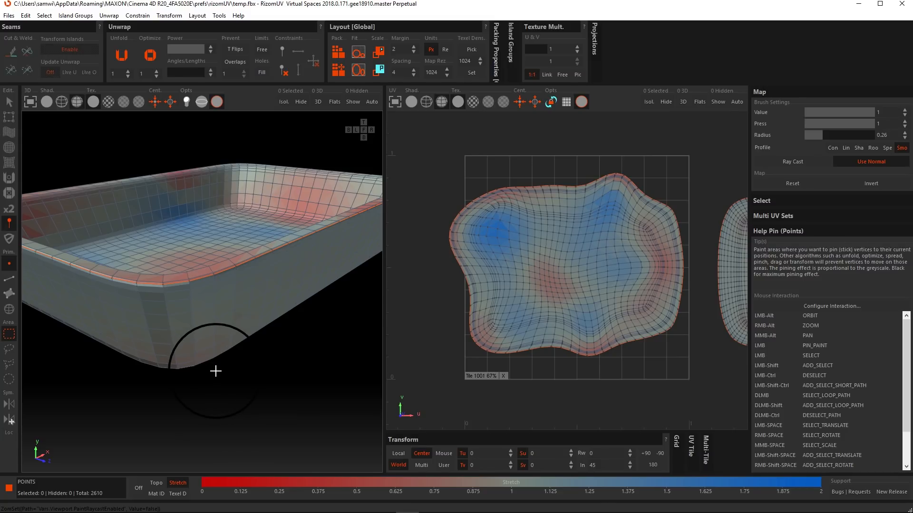
{"action": "mouse_move", "coordinate": [212, 365]}
{"action": "left_mouse_down", "text": "alt"}
{"action": "mouse_move", "coordinate": [209, 306]}
{"action": "mouse_move", "coordinate": [203, 318]}
{"action": "left_mouse_up", "text": "alt"}
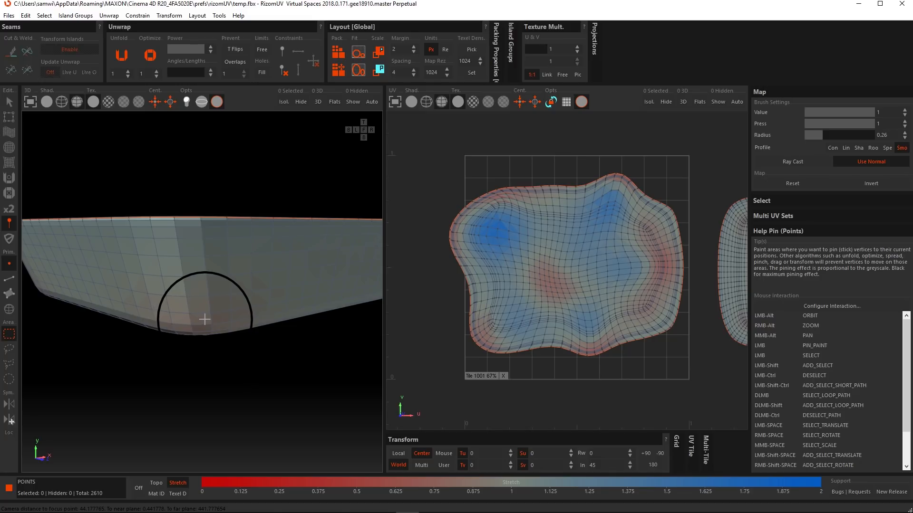
{"action": "mouse_move", "coordinate": [261, 271]}
{"action": "left_mouse_down"}
{"action": "mouse_move", "coordinate": [179, 270]}
{"action": "mouse_move", "coordinate": [192, 281]}
{"action": "mouse_move", "coordinate": [254, 285]}
{"action": "mouse_move", "coordinate": [199, 294]}
{"action": "left_mouse_up"}
{"action": "left_click_drag", "start_coordinate": [195, 263], "coordinate": [273, 315], "text": "alt"}
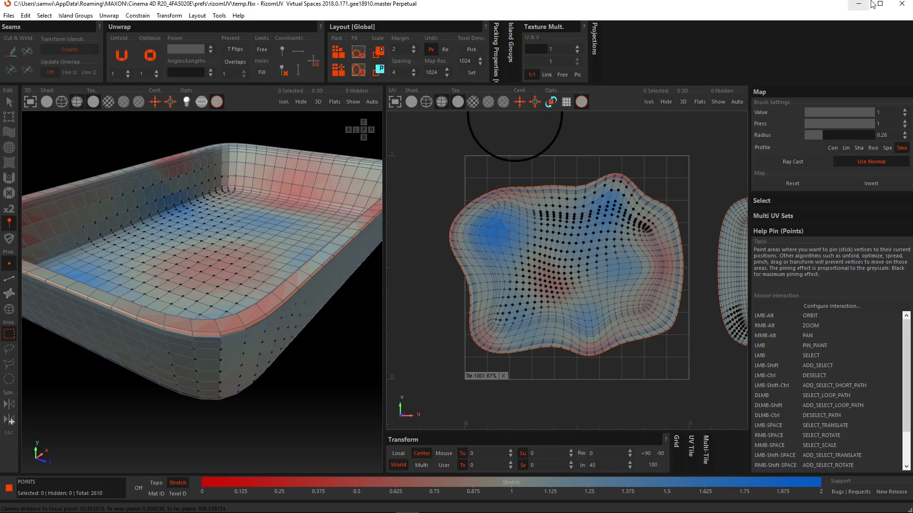
Step: Close RizomUV and hide the Tray object in Cinema 4D
{"action": "left_click", "coordinate": [903, 4]}
{"action": "left_click", "coordinate": [476, 262]}
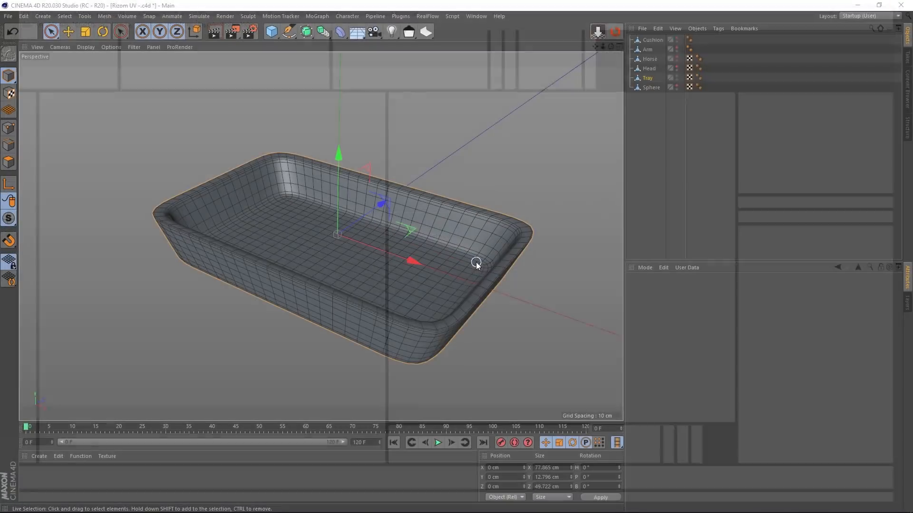
{"action": "left_click", "coordinate": [677, 75]}
Step: Show the Sphere object in the Cinema 4D viewport and send it to RizomUV
{"action": "left_click", "coordinate": [680, 86]}
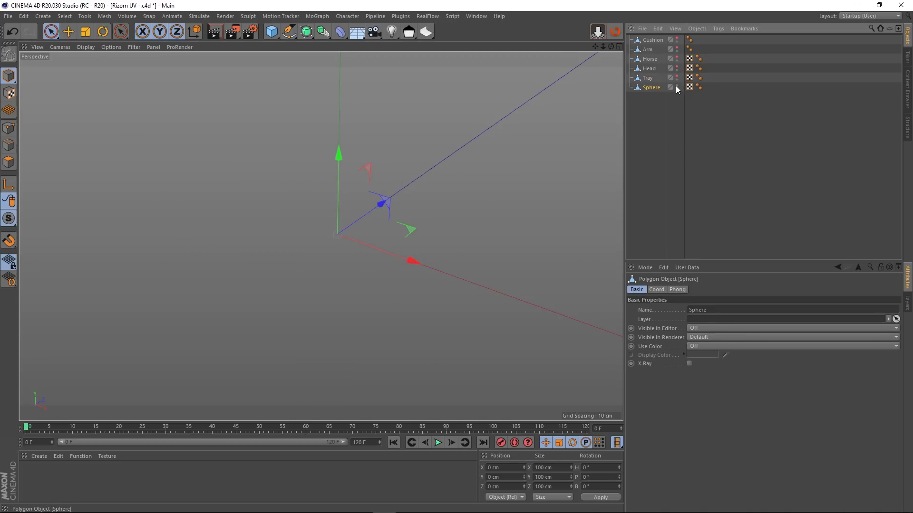
{"action": "left_click", "coordinate": [677, 87]}
{"action": "scroll", "coordinate": [428, 209], "scroll_direction": "down", "scroll_amount": 3}
{"action": "middle_click_drag", "start_coordinate": [438, 213], "coordinate": [412, 213]}
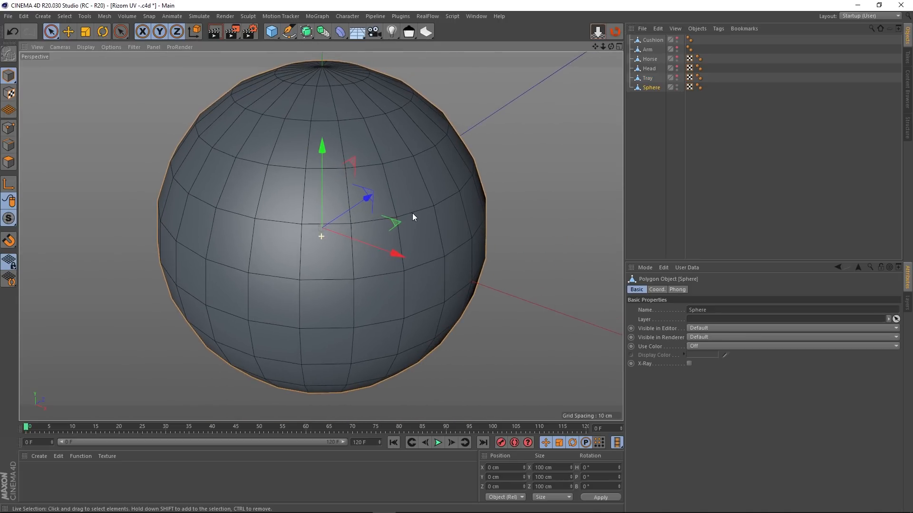
{"action": "left_click", "coordinate": [614, 33]}
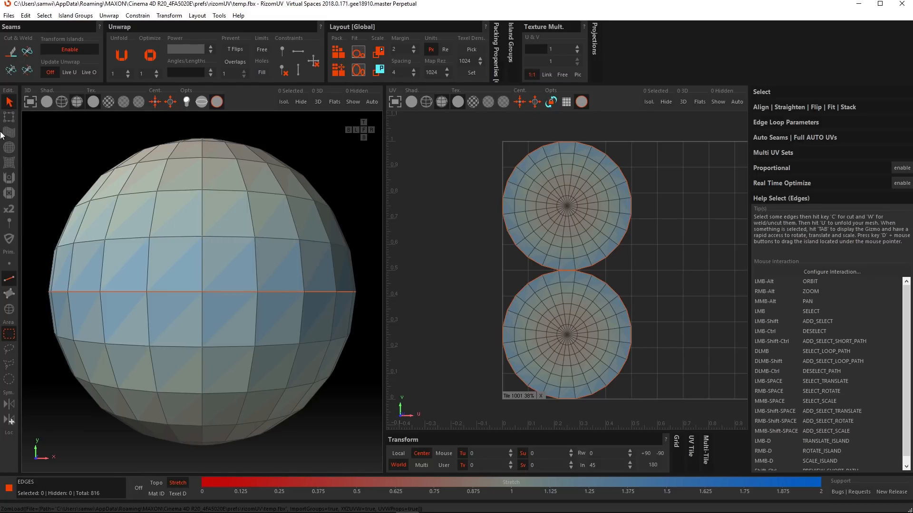
Step: Activate the Pin brush for the sphere and set its radius to 0.8
{"action": "left_click", "coordinate": [9, 223]}
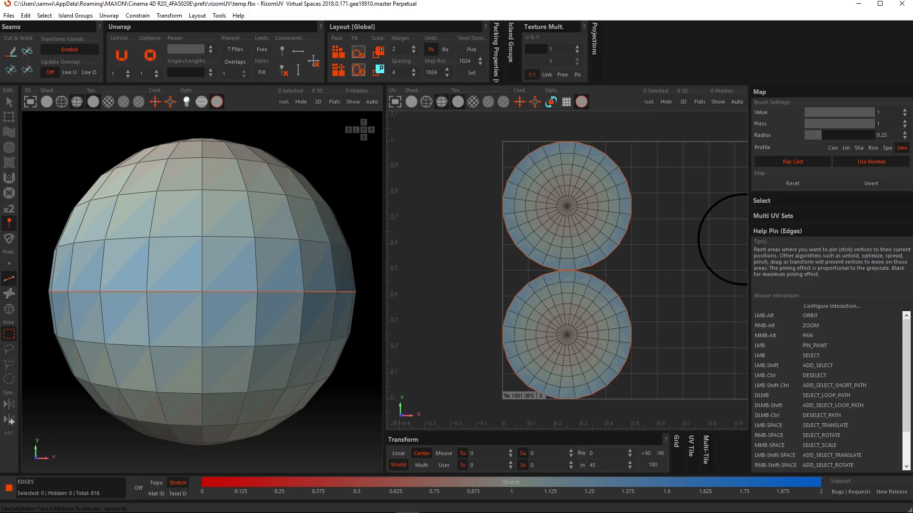
{"action": "left_click", "coordinate": [891, 136]}
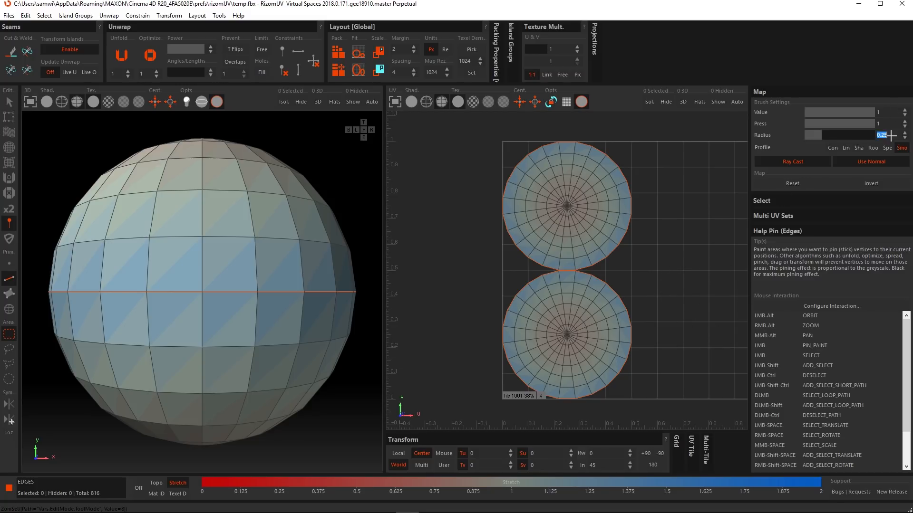
{"action": "type", "text": "0.8"}
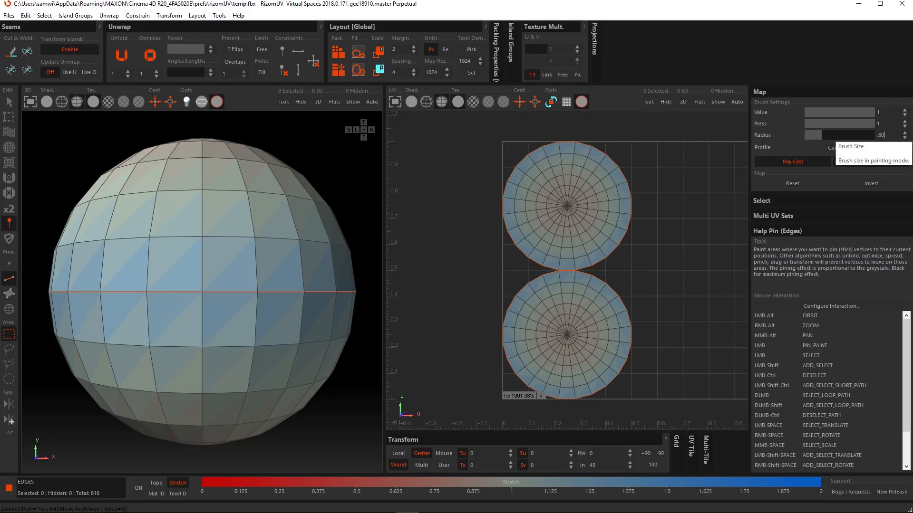
{"action": "key", "text": "Return"}
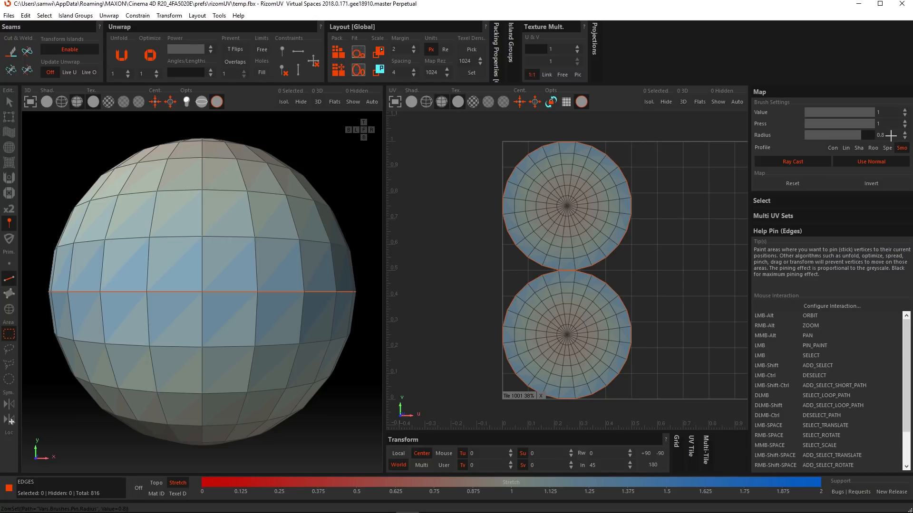
Step: Set the brush profile to Con with Ray Cast and Use Normal off, and pin the whole sphere with one dab in the 3D view
{"action": "left_click", "coordinate": [832, 148]}
{"action": "left_click", "coordinate": [804, 162]}
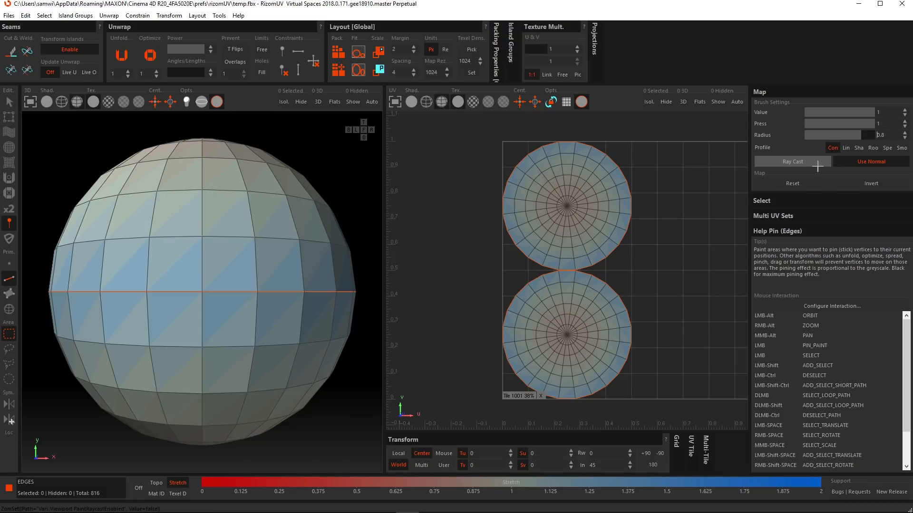
{"action": "left_click", "coordinate": [863, 161]}
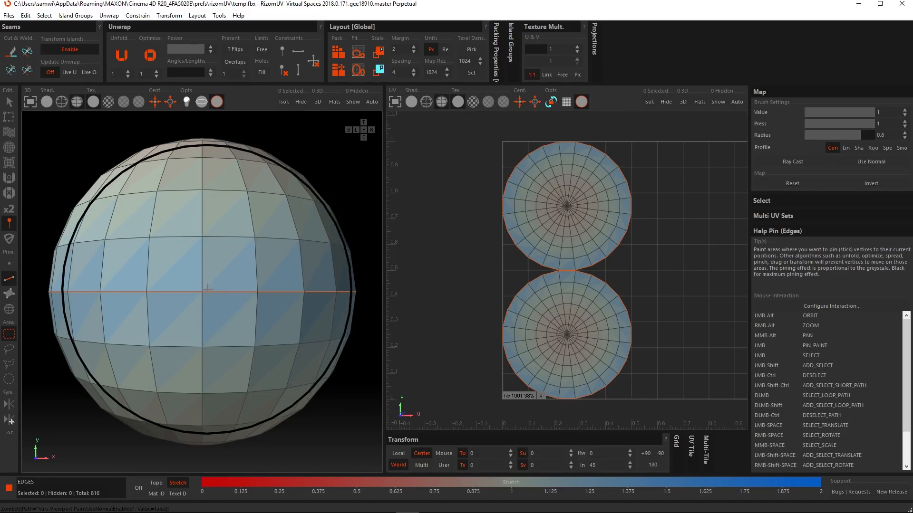
{"action": "scroll", "coordinate": [204, 290], "scroll_direction": "down", "scroll_amount": 2}
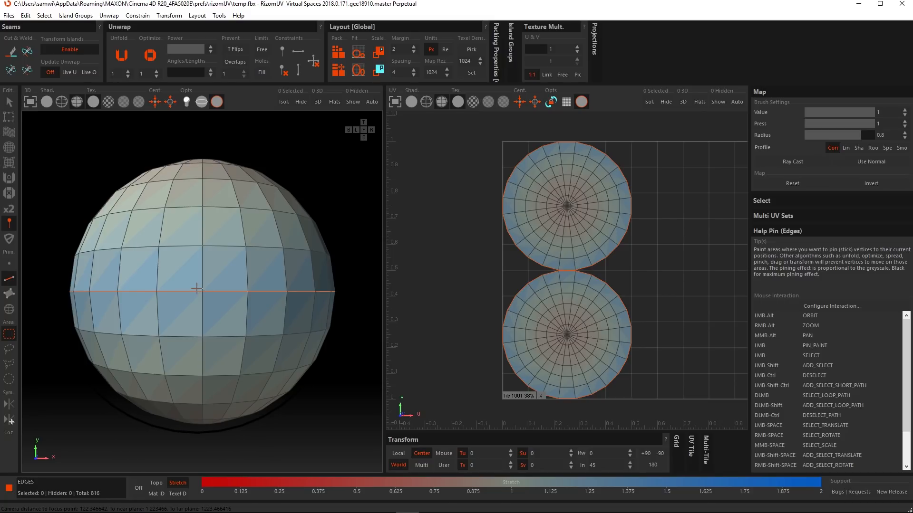
{"action": "left_click", "coordinate": [197, 289]}
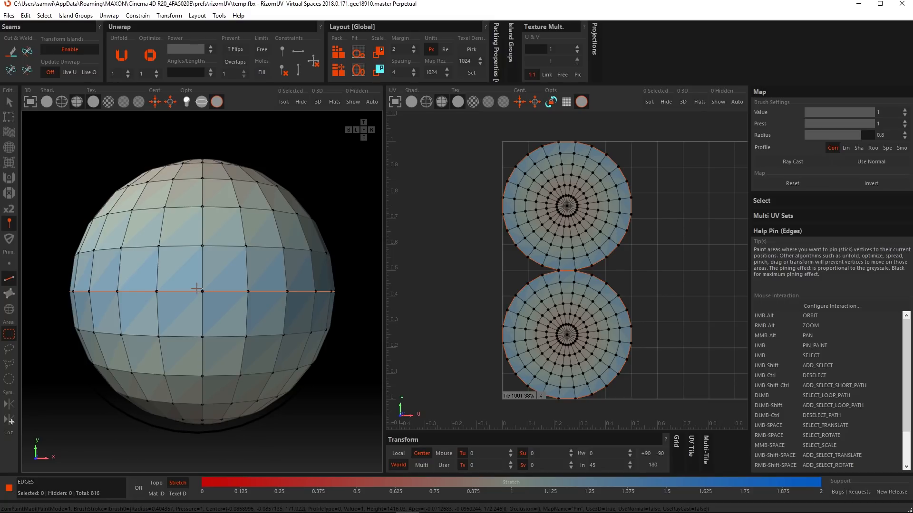
Step: Undo the whole-sphere pinning, and with Use Normal enabled pin only the sphere's camera-facing points with one dab
{"action": "left_click_drag", "start_coordinate": [196, 288], "coordinate": [228, 295], "text": "alt"}
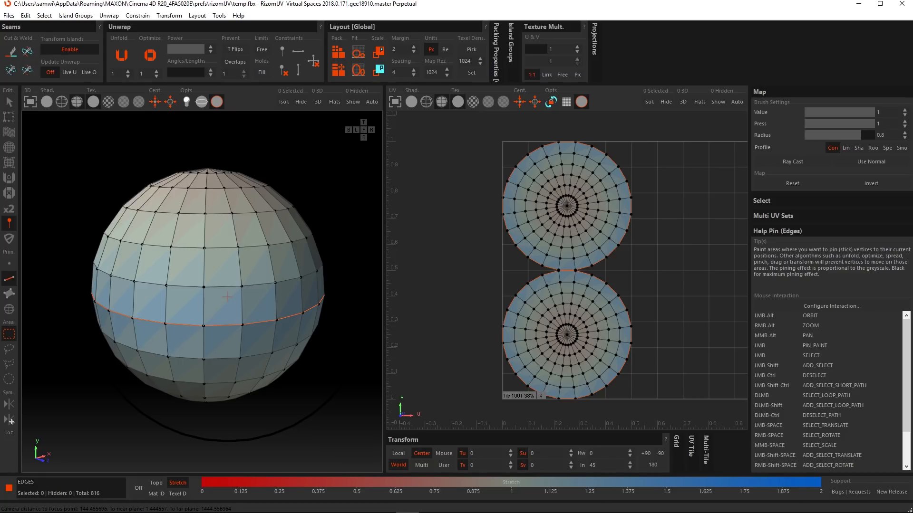
{"action": "key", "text": "ctrl+z"}
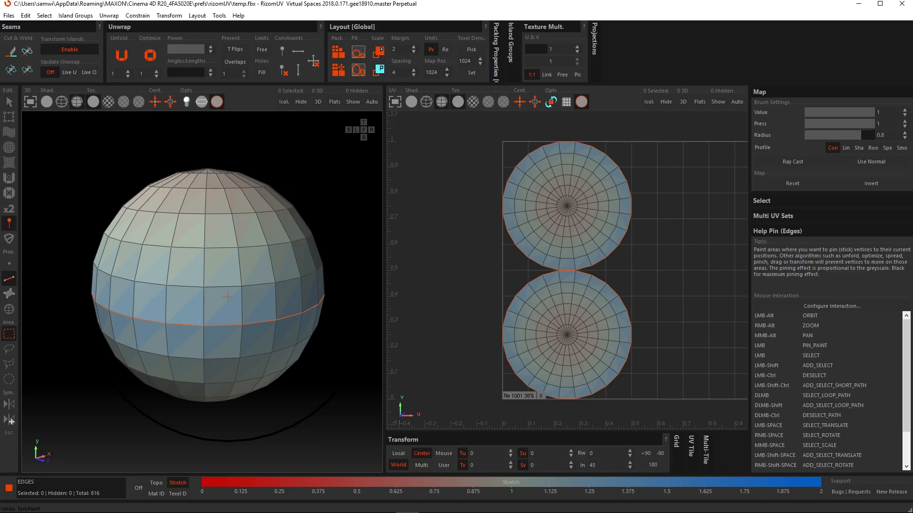
{"action": "left_click", "coordinate": [873, 160]}
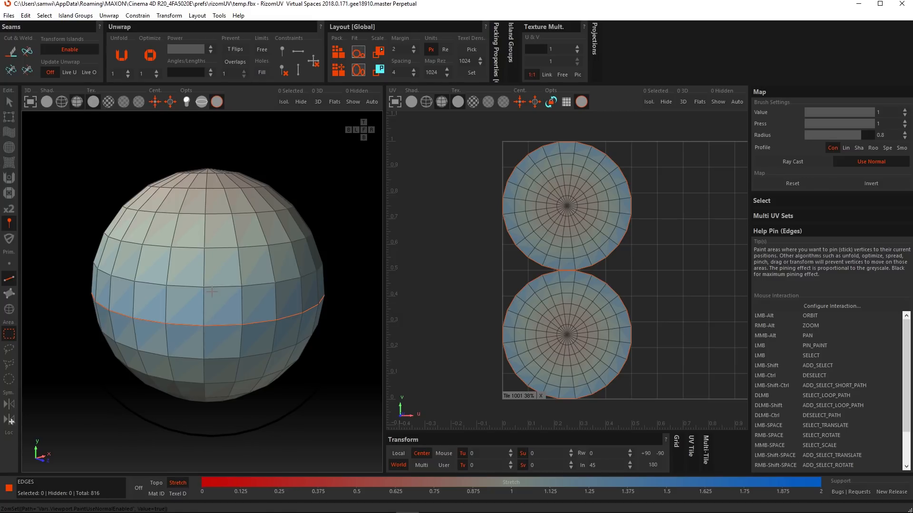
{"action": "left_click", "coordinate": [212, 291]}
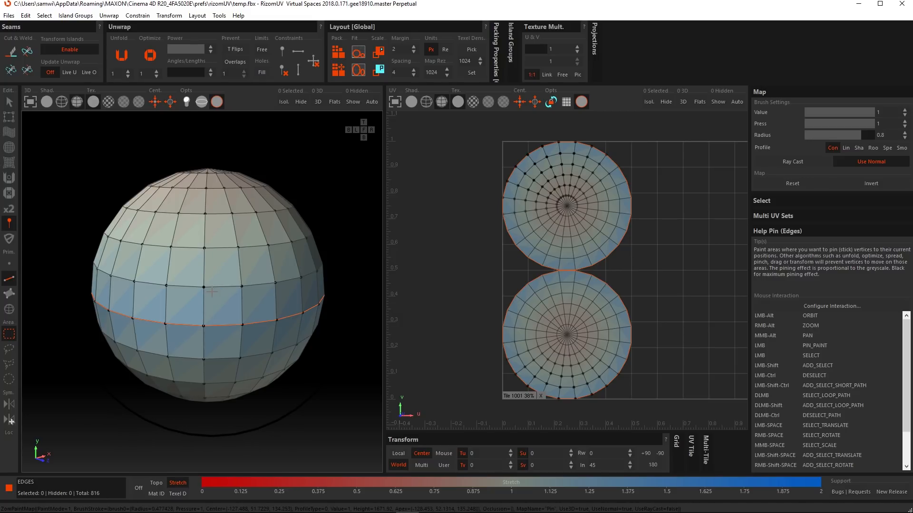
{"action": "left_click_drag", "start_coordinate": [213, 292], "coordinate": [312, 326], "text": "alt"}
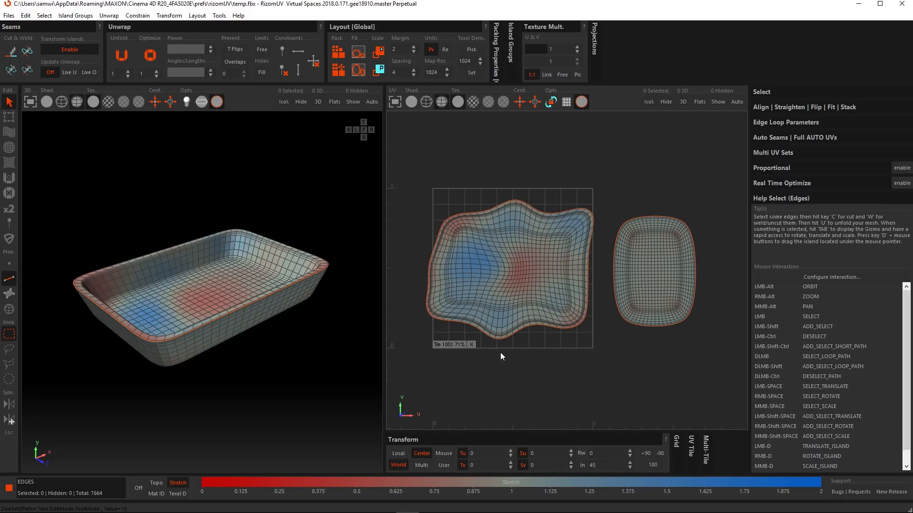
Step: In polygon mode, select the upper-left corner polygons of the tray's wavy UV island and try unfolding only that selection
{"action": "left_click", "coordinate": [9, 293]}
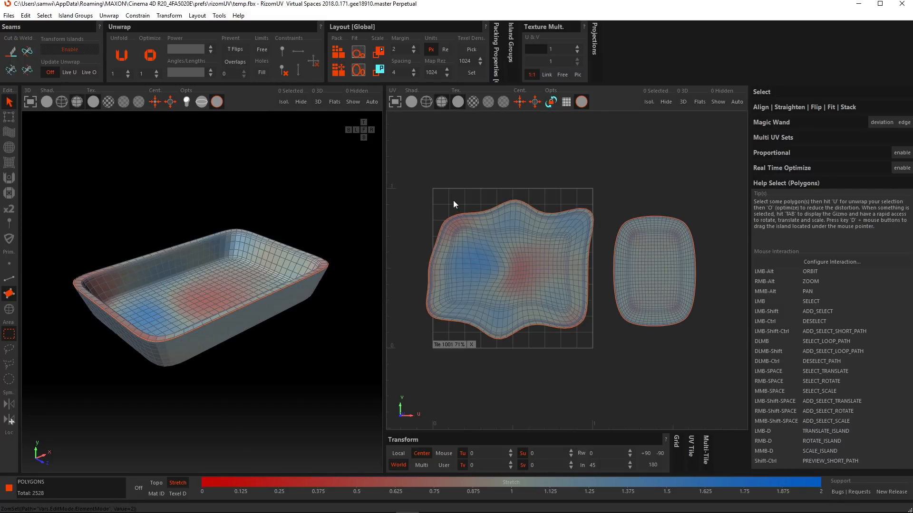
{"action": "left_click_drag", "start_coordinate": [427, 175], "coordinate": [488, 255]}
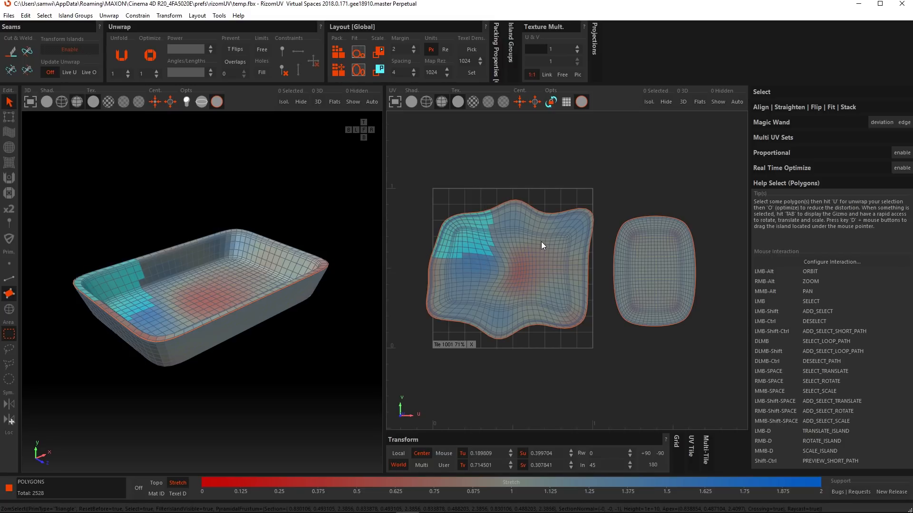
{"action": "key", "text": "u"}
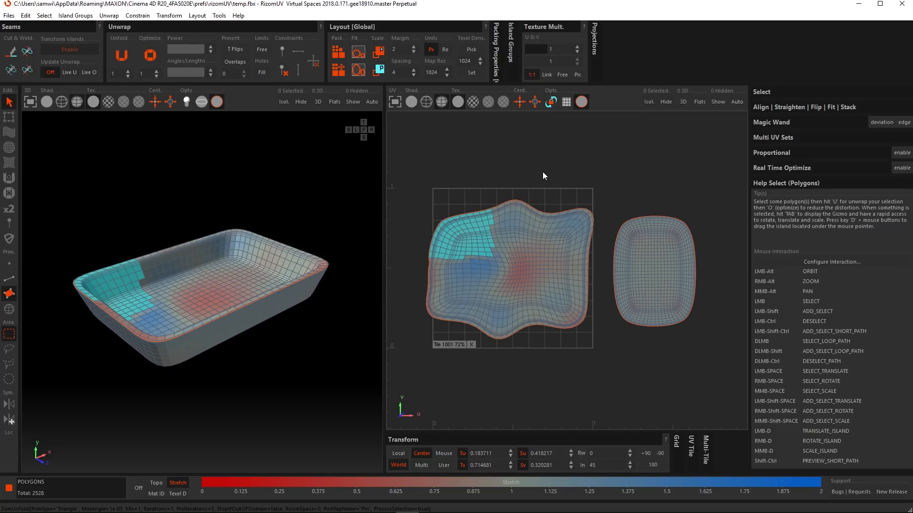
{"action": "key", "text": "ctrl+z"}
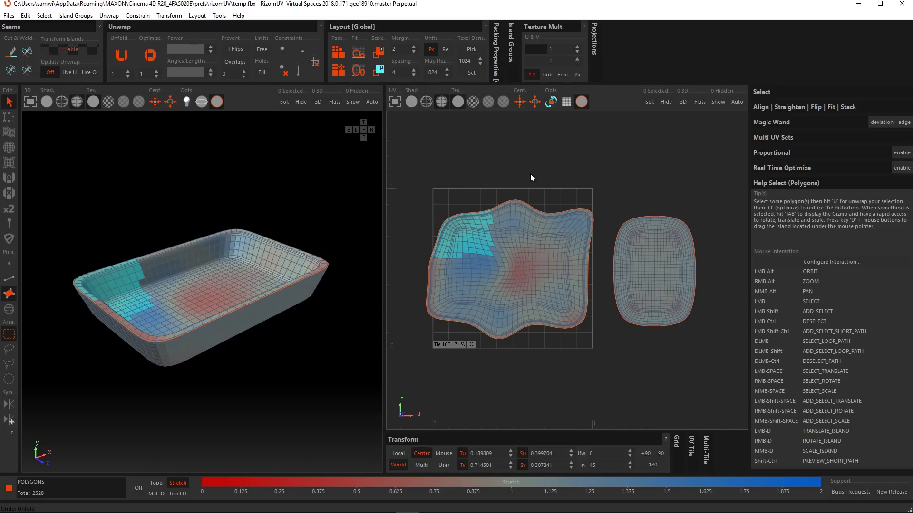
Step: Enable the Free limit and unfold the selected corner polygons while they are still attached to the island
{"action": "left_click", "coordinate": [263, 50]}
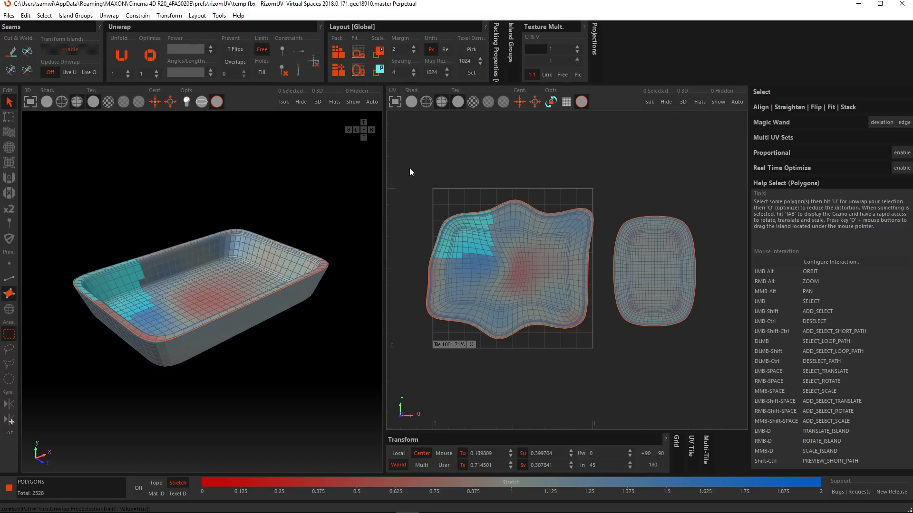
{"action": "key", "text": "u"}
Step: Cut the selected corner polygons into a separate island and unfold it with the Free limit disabled
{"action": "key", "text": "c"}
{"action": "left_click", "coordinate": [262, 50]}
{"action": "key", "text": "u"}
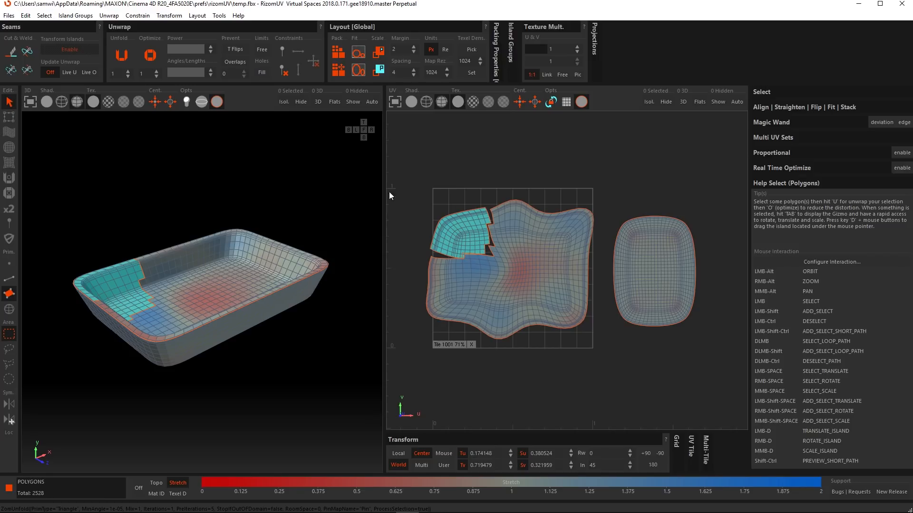
Step: Enable the Free limit, undo the corner's cut and unfold, and try unfolding the reattached corner selection
{"action": "left_click", "coordinate": [265, 47]}
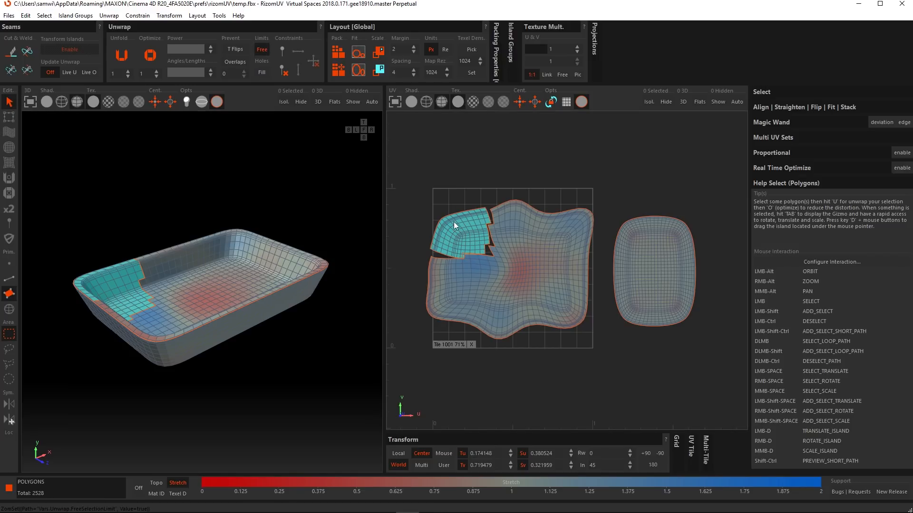
{"action": "key", "text": "ctrl+z"}
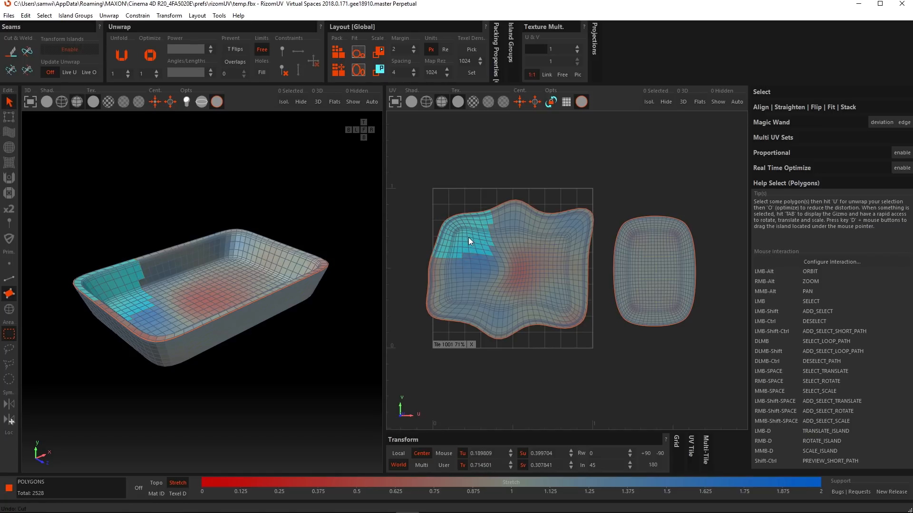
{"action": "key", "text": "u"}
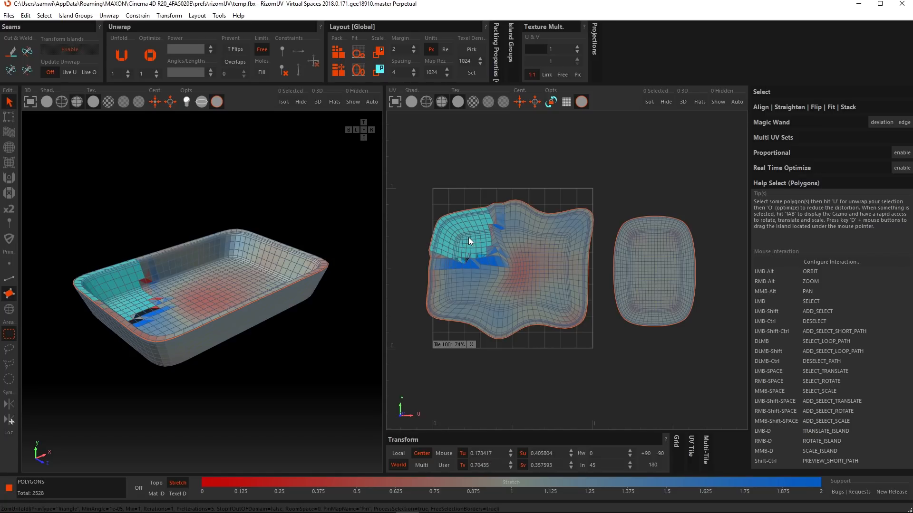
{"action": "key", "text": "ctrl+z"}
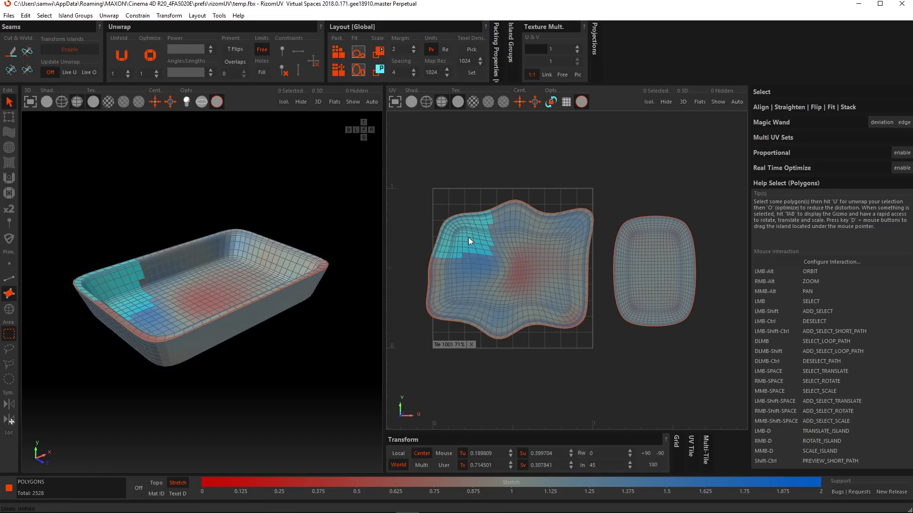